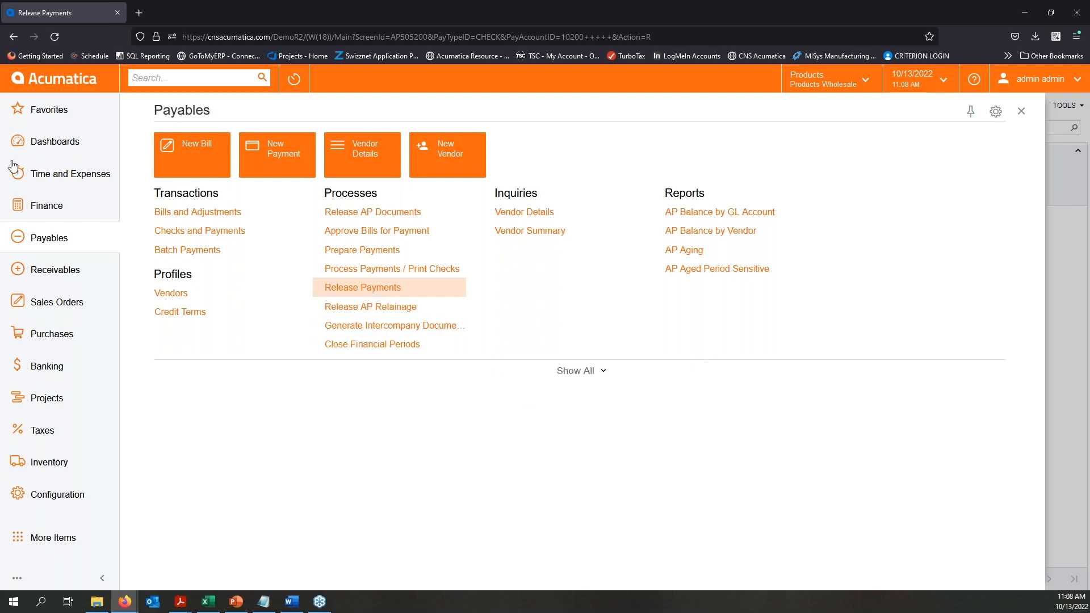
- Start a new document in Bills and Adjustments under Payables and set its type to Prepayment
left_click(191, 214)
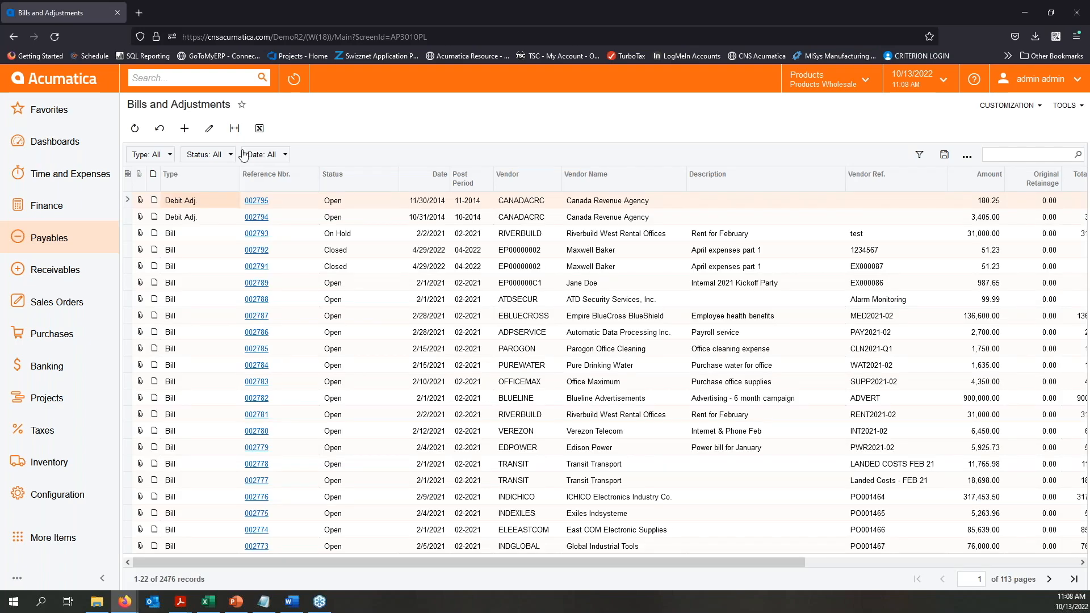
left_click(182, 130)
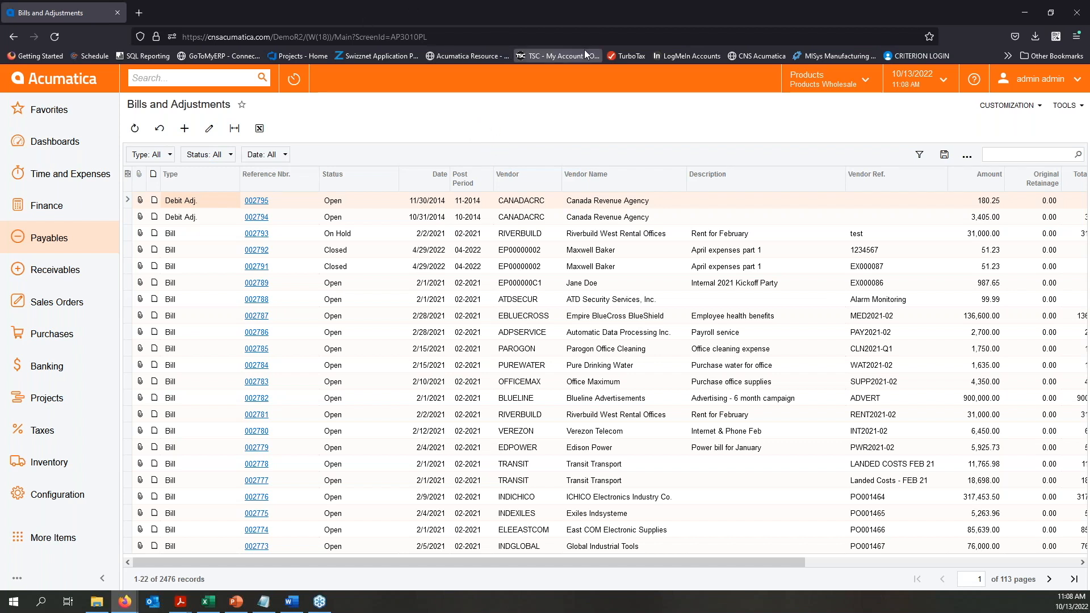
key("alt+Tab")
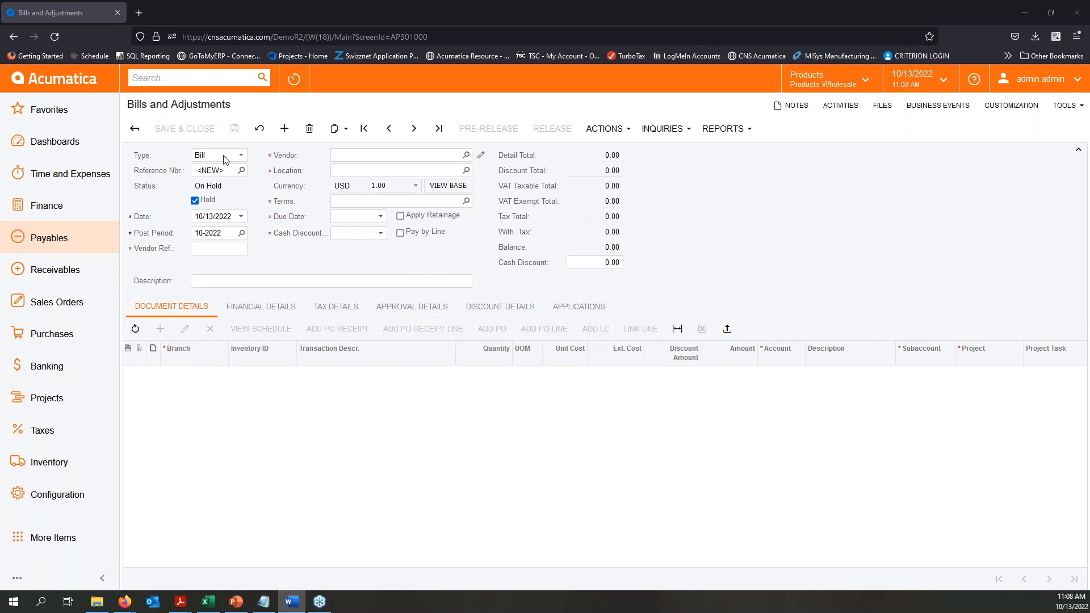
left_click(240, 155)
left_click(222, 203)
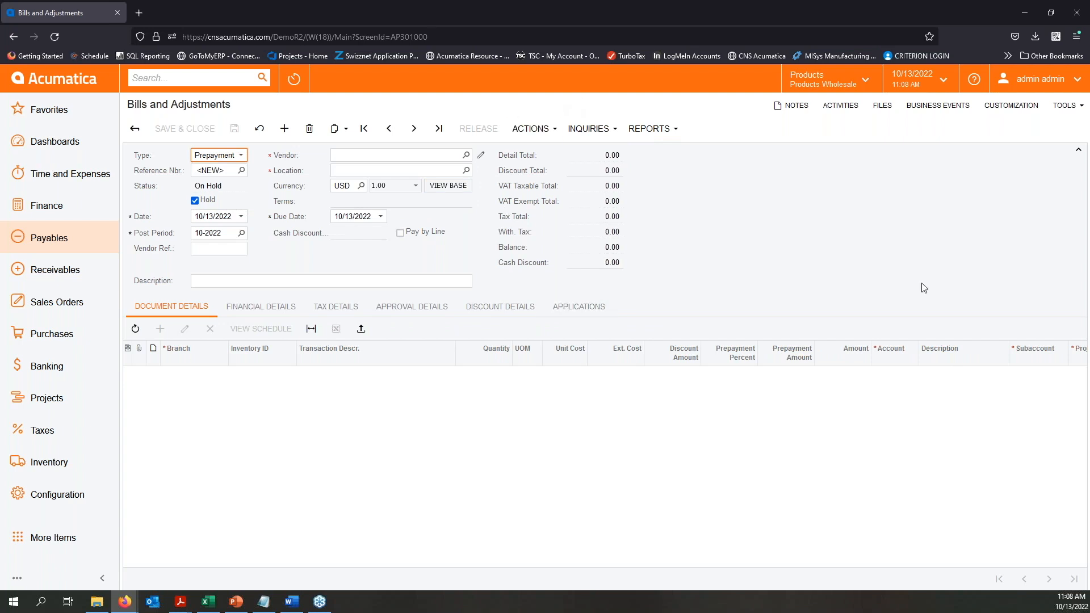
- Choose AMERDOOR (American Door & Glass) as the vendor and enter "New Office Doors" as the document description
left_click(467, 156)
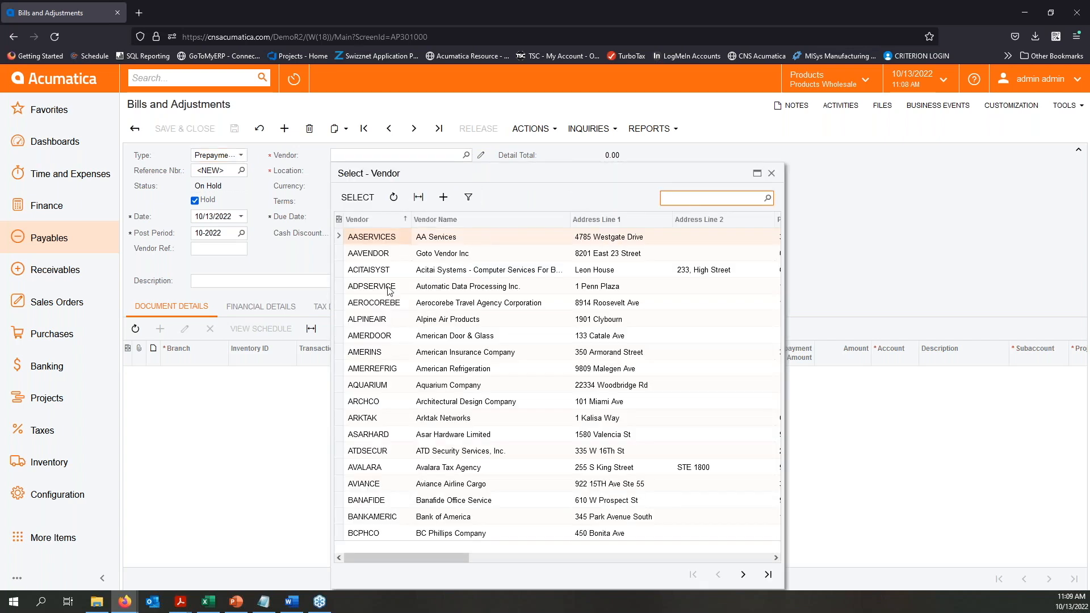
double_click(391, 336)
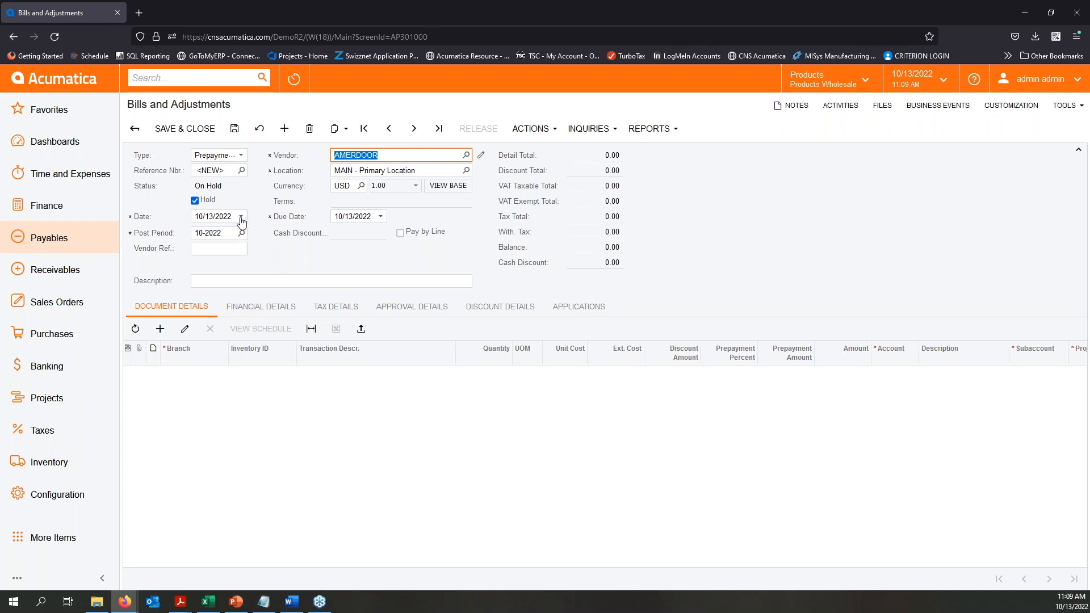
left_click(252, 282)
type("Ne")
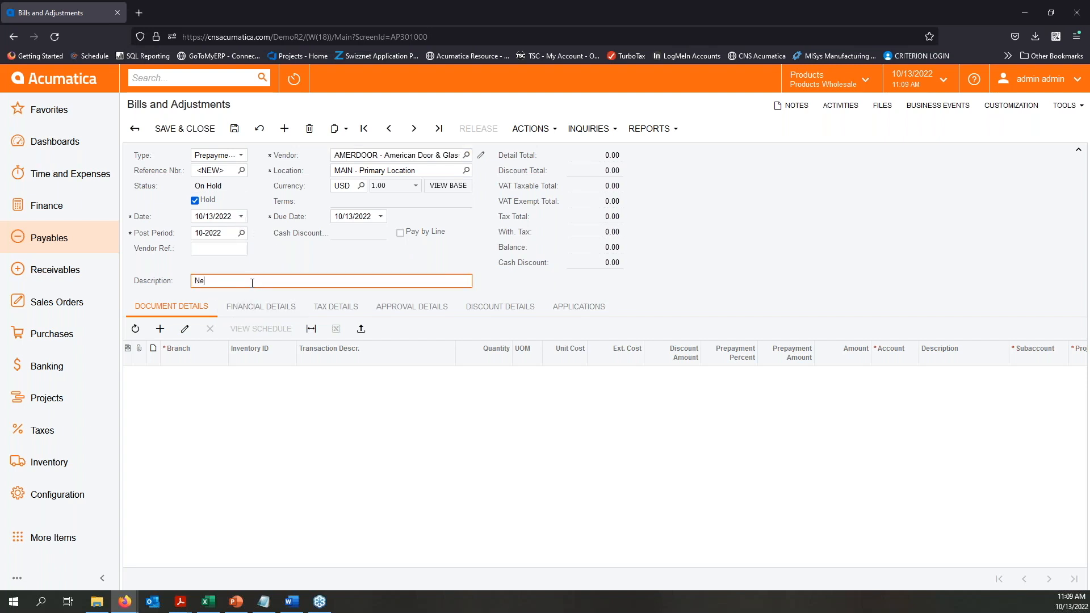
type("w Office Doors")
key("Tab")
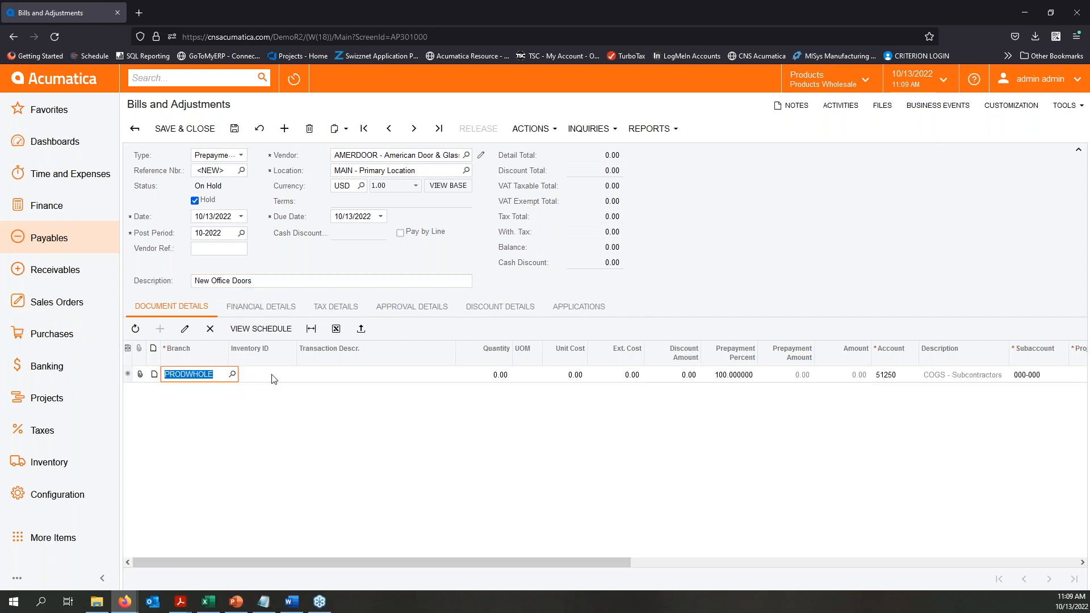
- Search the inventory items for "office" and assign the SUPPLIES item to the PRODWHOLE detail line
key("Tab")
key("F3")
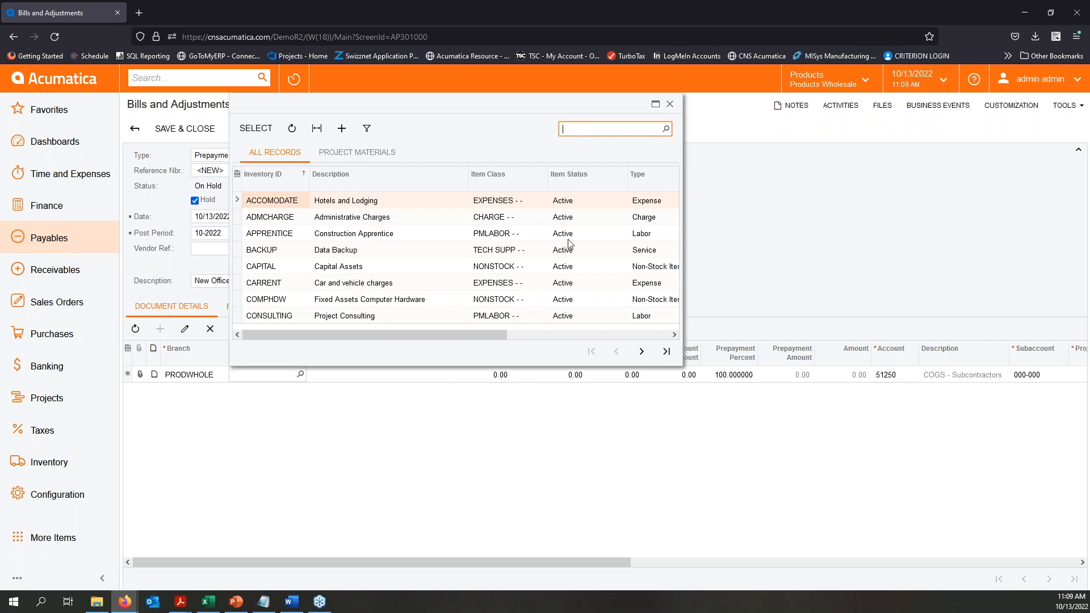
type("office")
key("Return")
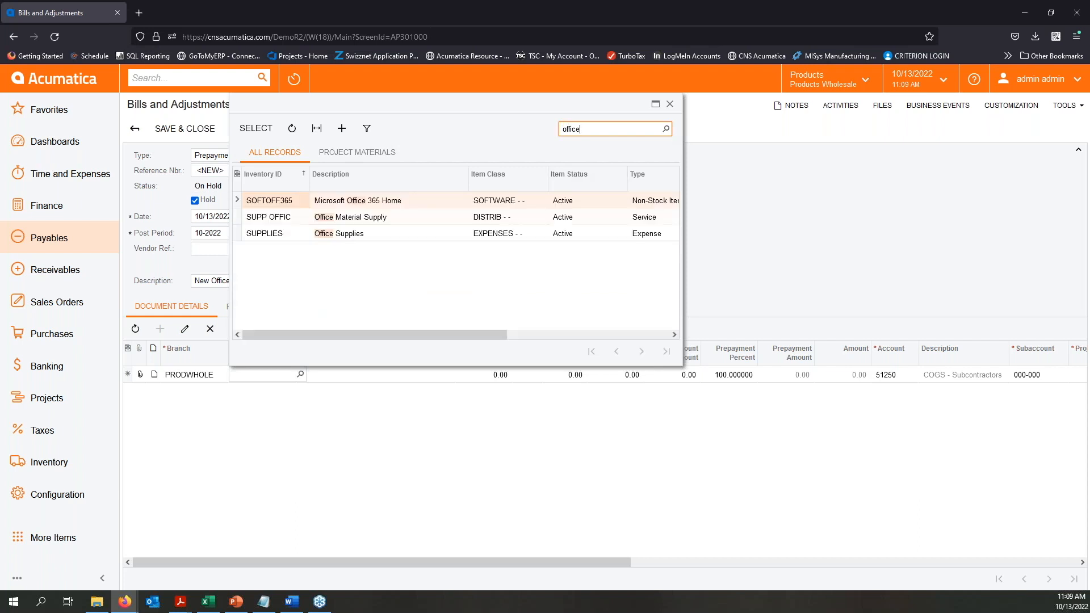
left_click(279, 237)
double_click(279, 238)
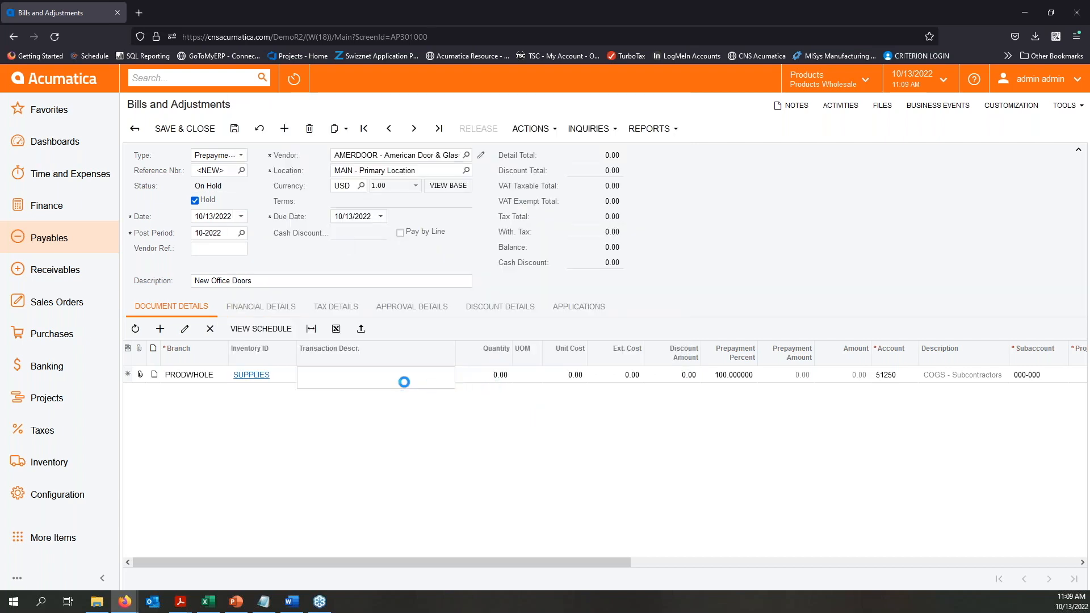
- Extend the line's transaction description to "Office Supplies - new Doors" and set the quantity to 1
key("Tab")
left_click(382, 375)
left_click(383, 376)
type("- new Doors")
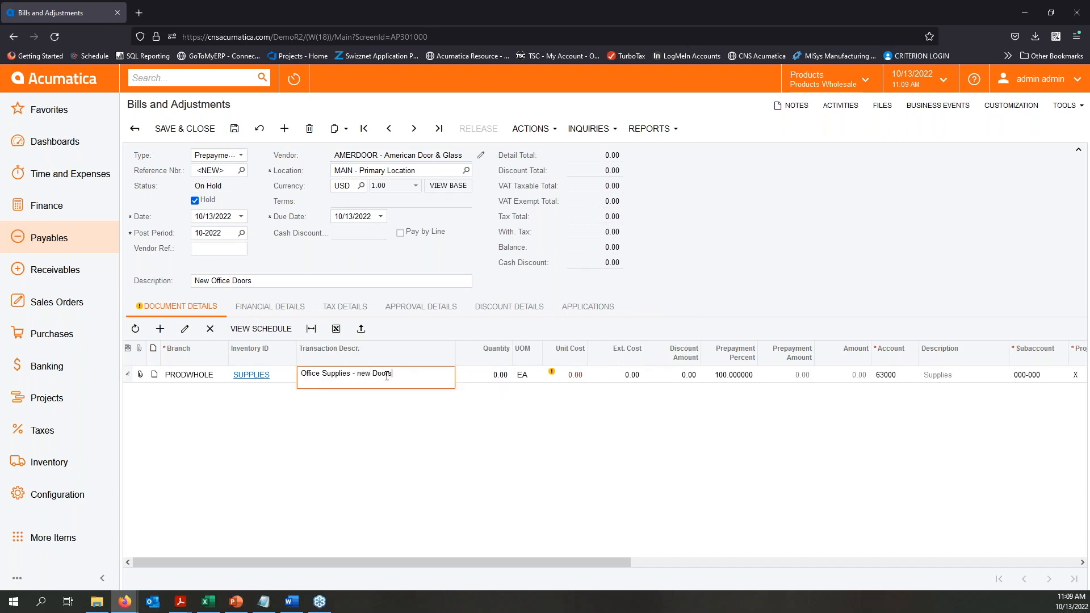
key("Tab")
type("1")
key("Tab")
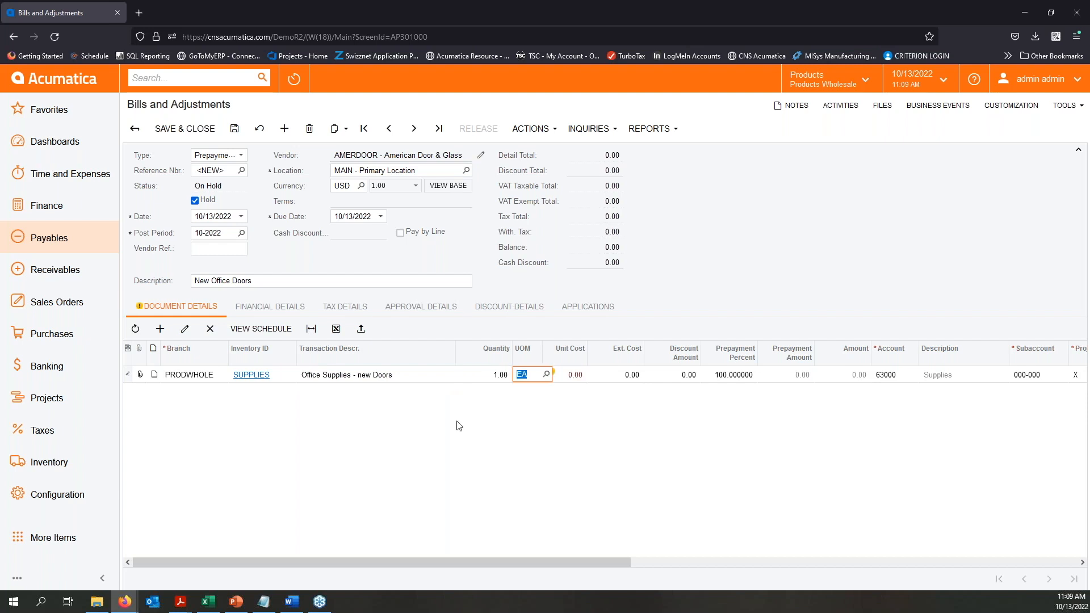
- Set the SUPPLIES line's unit cost to 5,000.00 and save the prepayment document
mouse_move(559, 382)
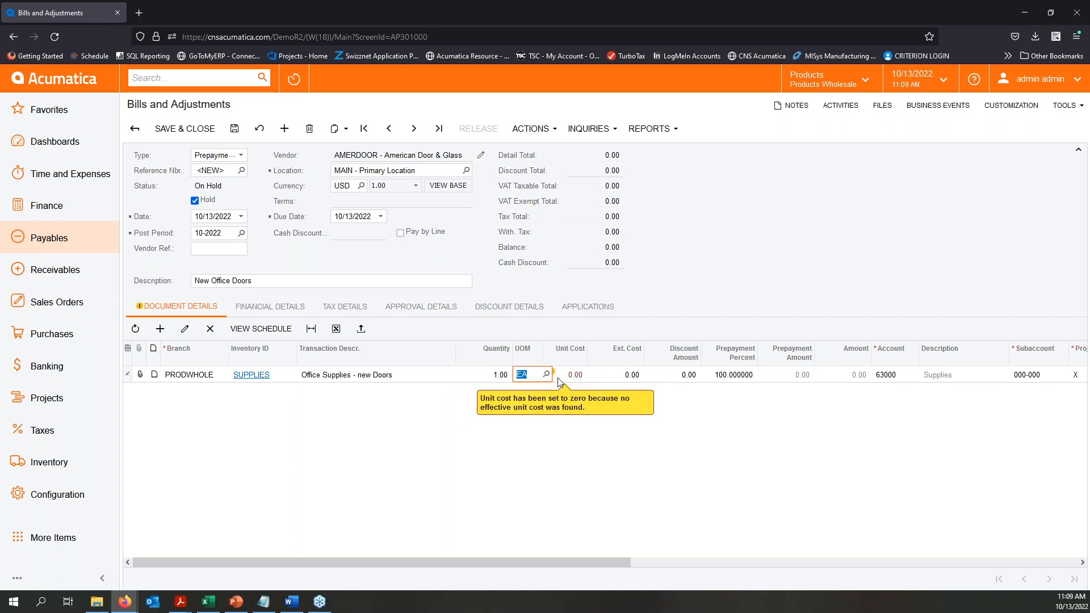
key("Tab")
type("5")
key("Tab")
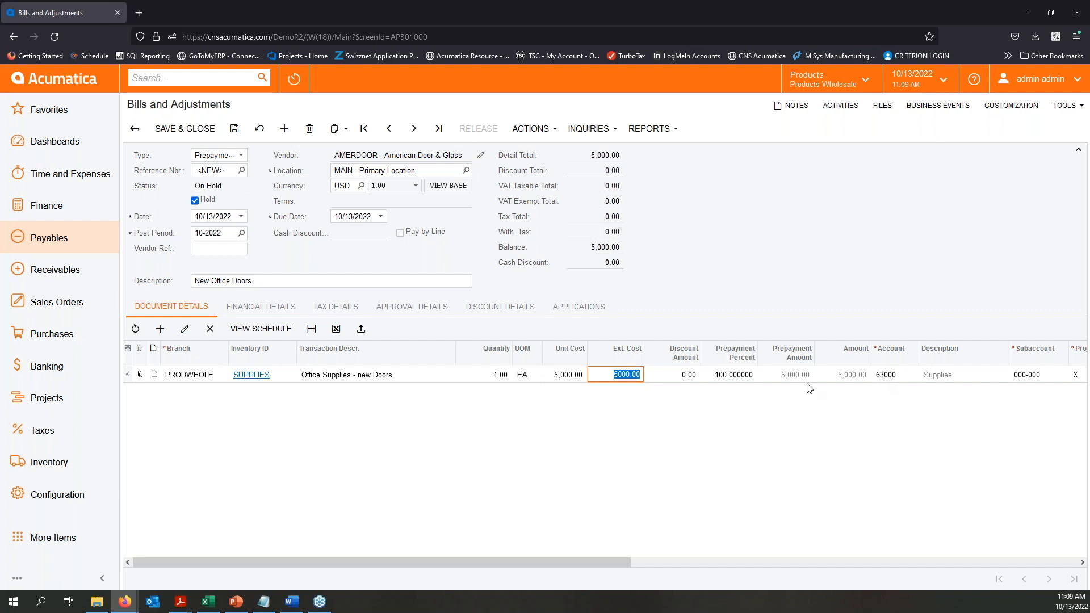
left_click_drag(500, 562, 827, 561)
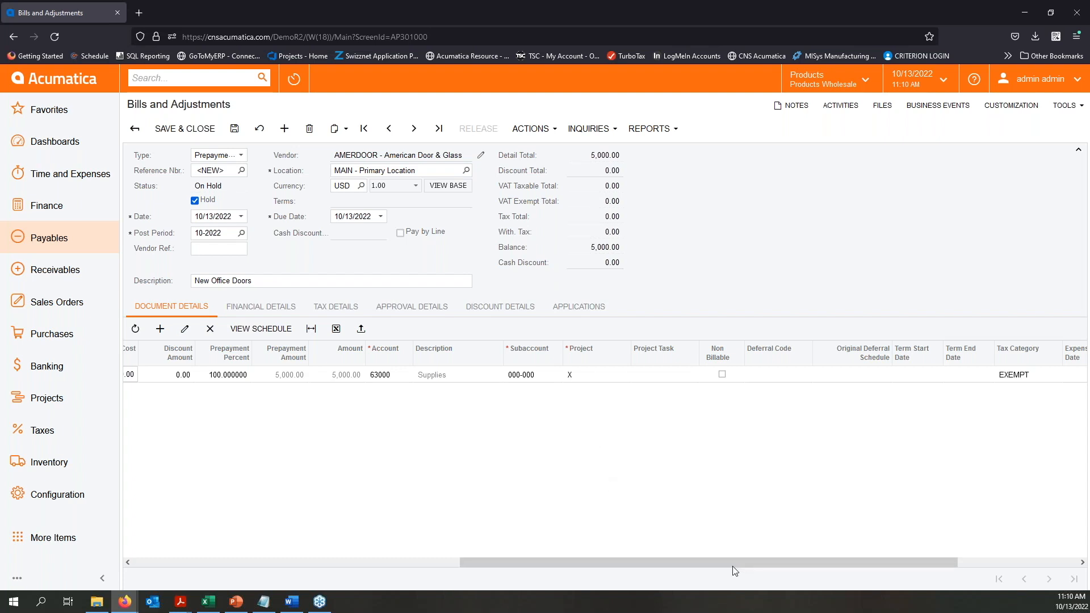
left_click_drag(733, 562, 374, 562)
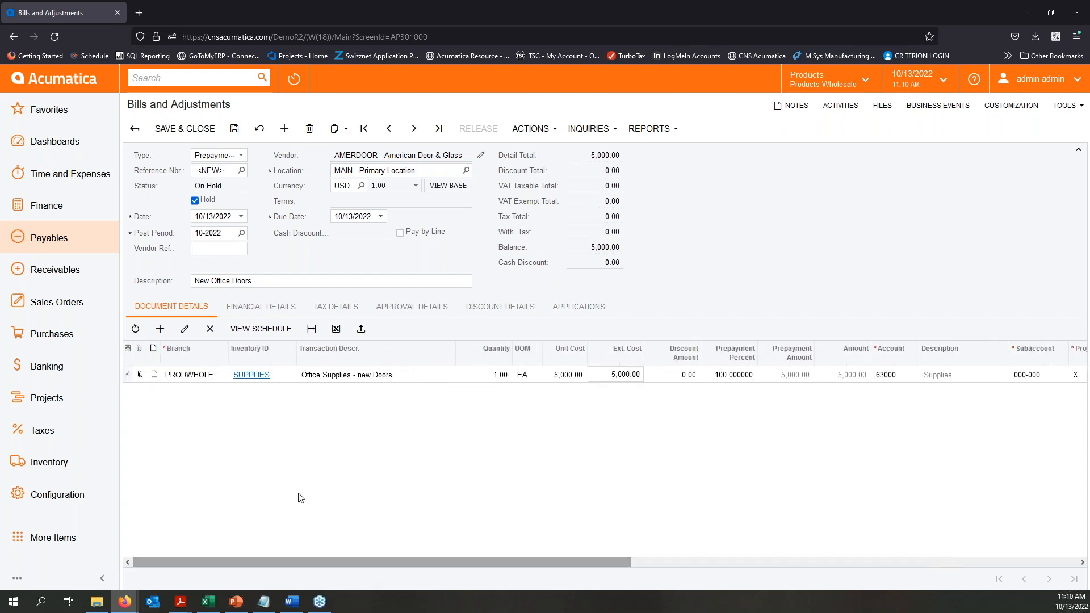
left_click(236, 131)
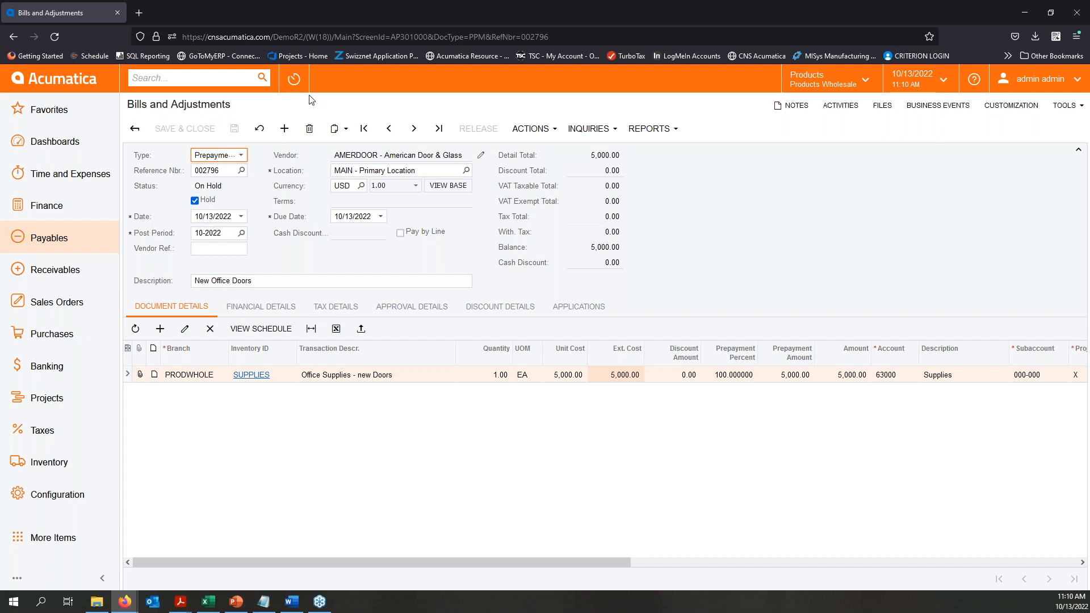
- Take the saved prepayment off hold and release it
left_click(196, 202)
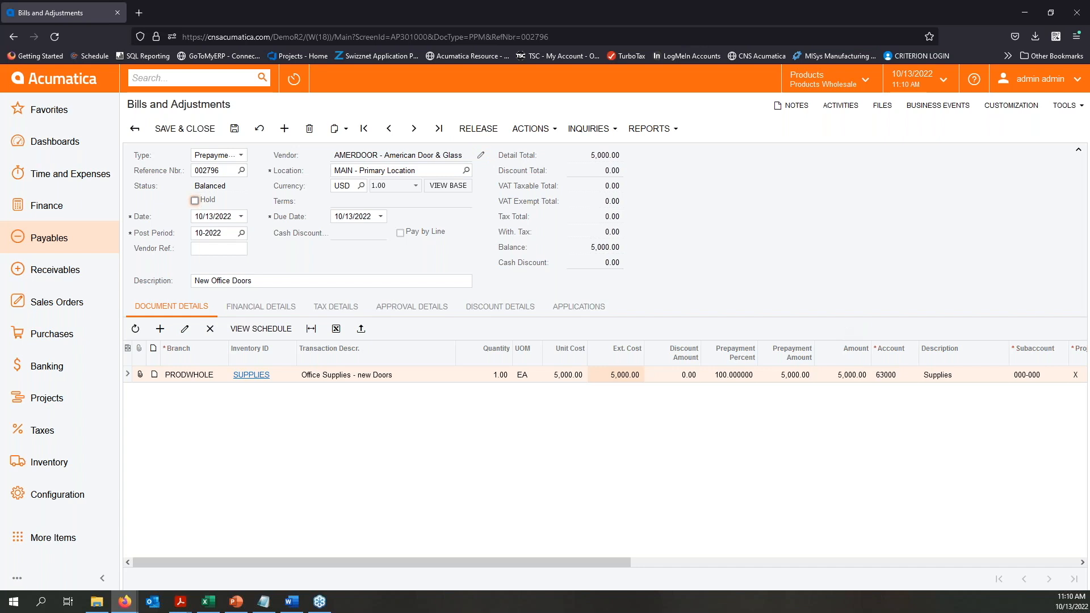
key("alt+Tab")
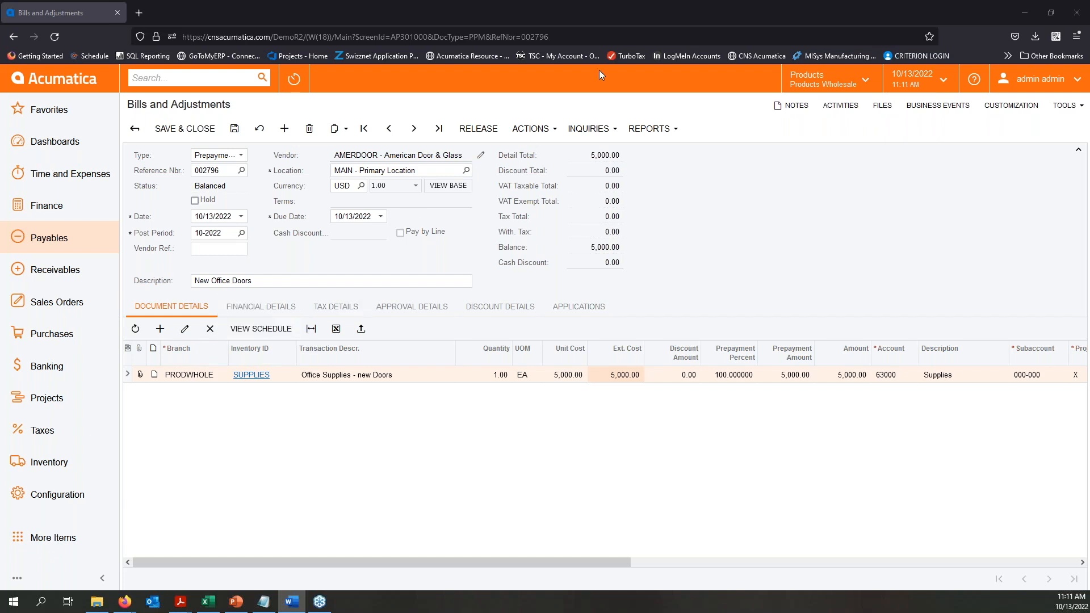
left_click(486, 136)
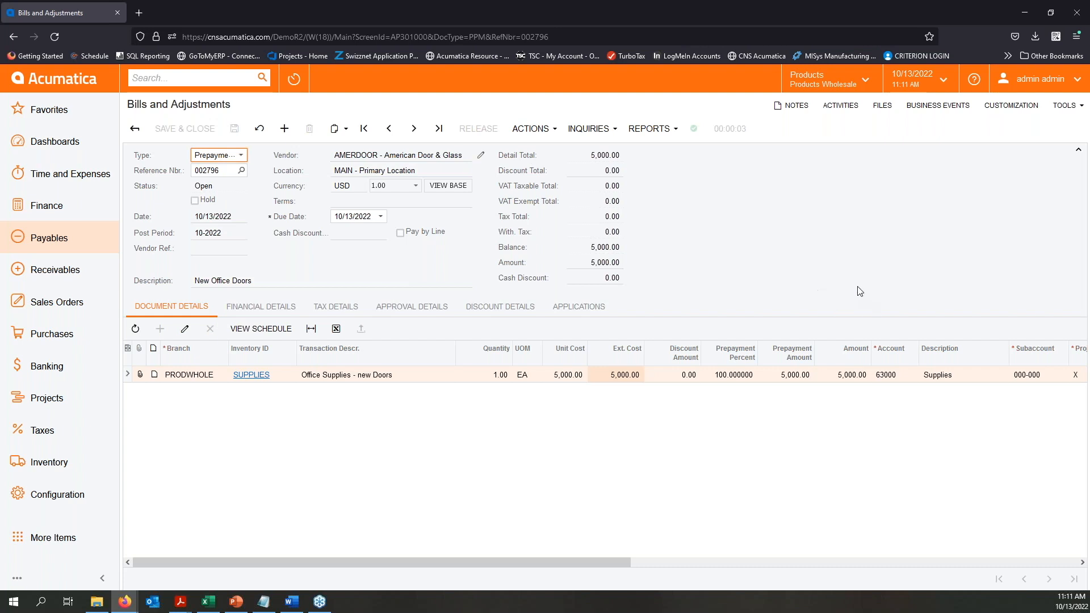
- Review the released prepayment's financial details, especially its AP account, and check its approval details
left_click(262, 306)
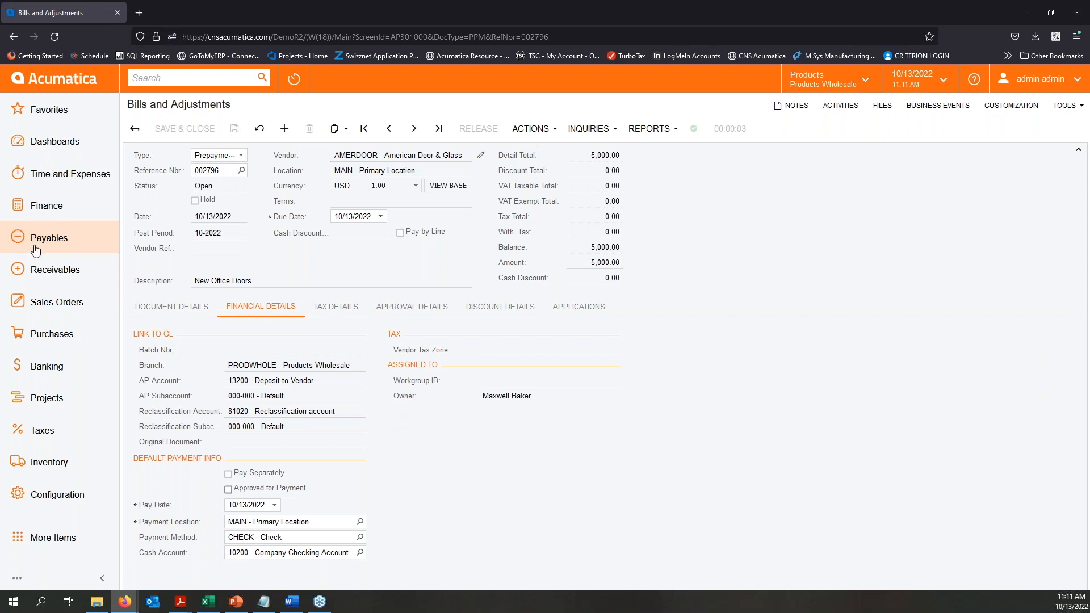
left_click_drag(230, 381, 296, 381)
left_click(329, 382)
key("alt+Tab")
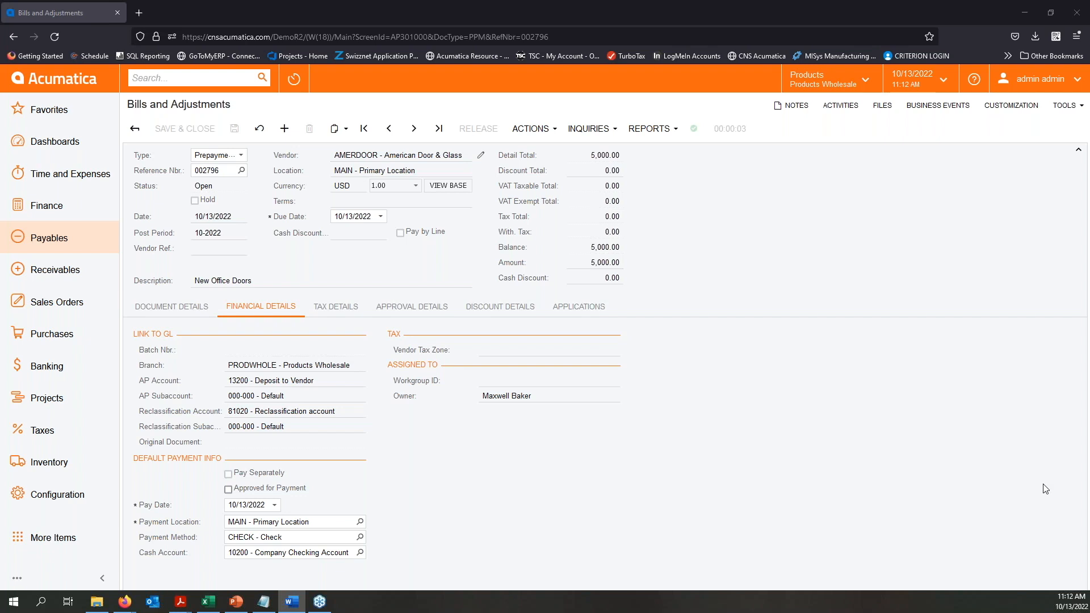
left_click(397, 310)
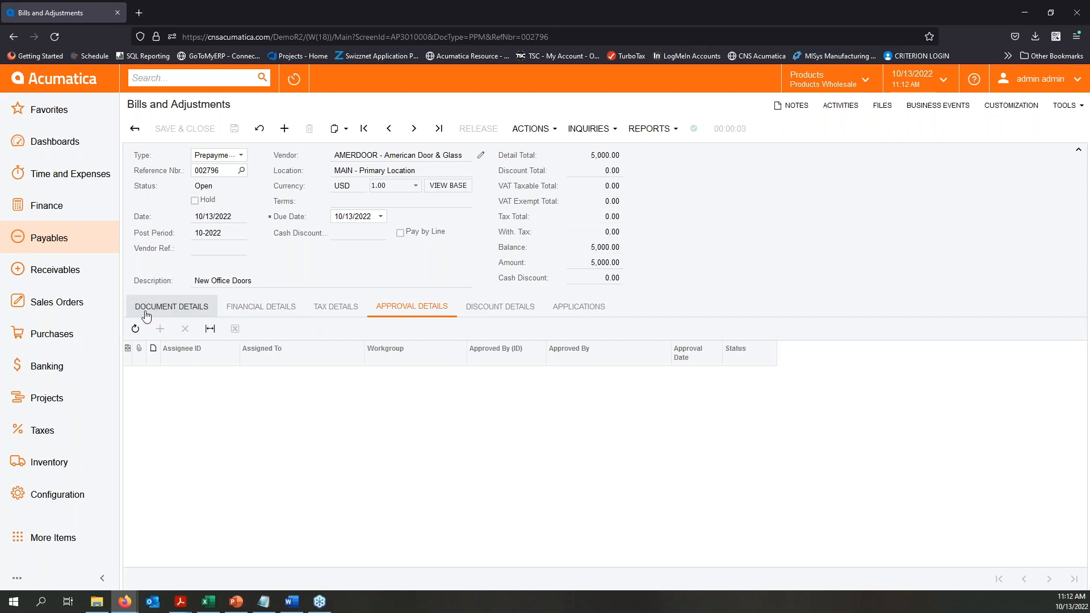
left_click(261, 306)
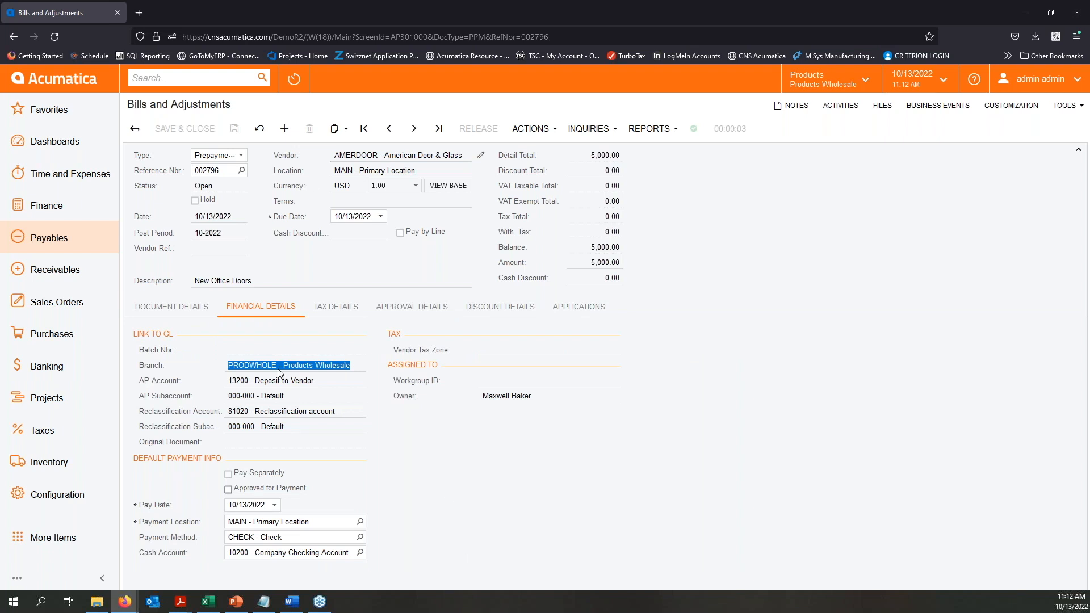
- Open the American Door & Glass vendor record to examine its GL accounts, including the prepayment account, and close it
left_click(480, 155)
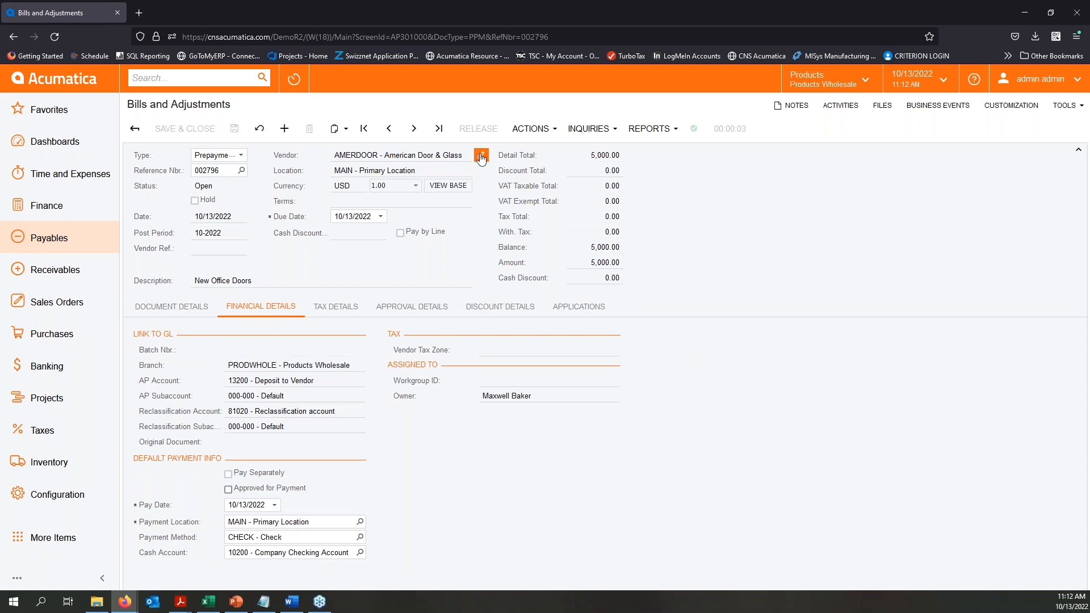
left_click(481, 156)
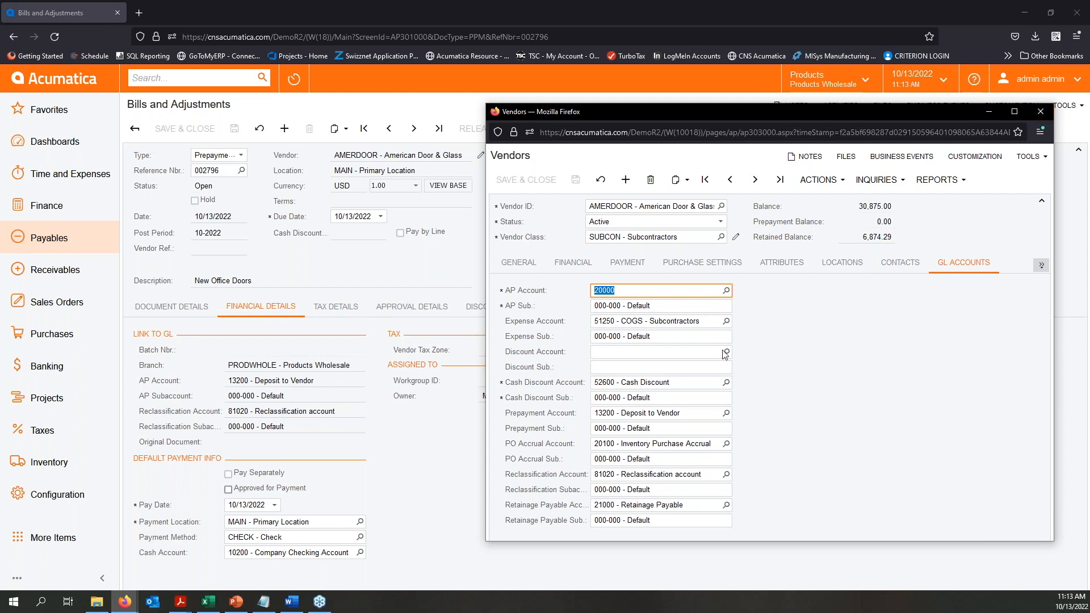
left_click(1040, 112)
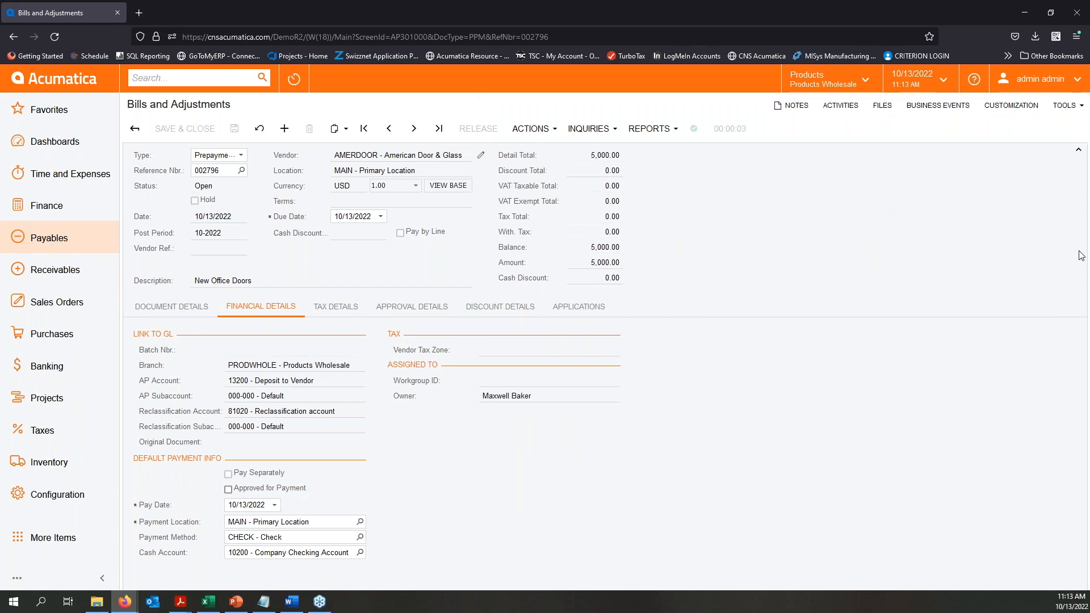
key("alt+Tab")
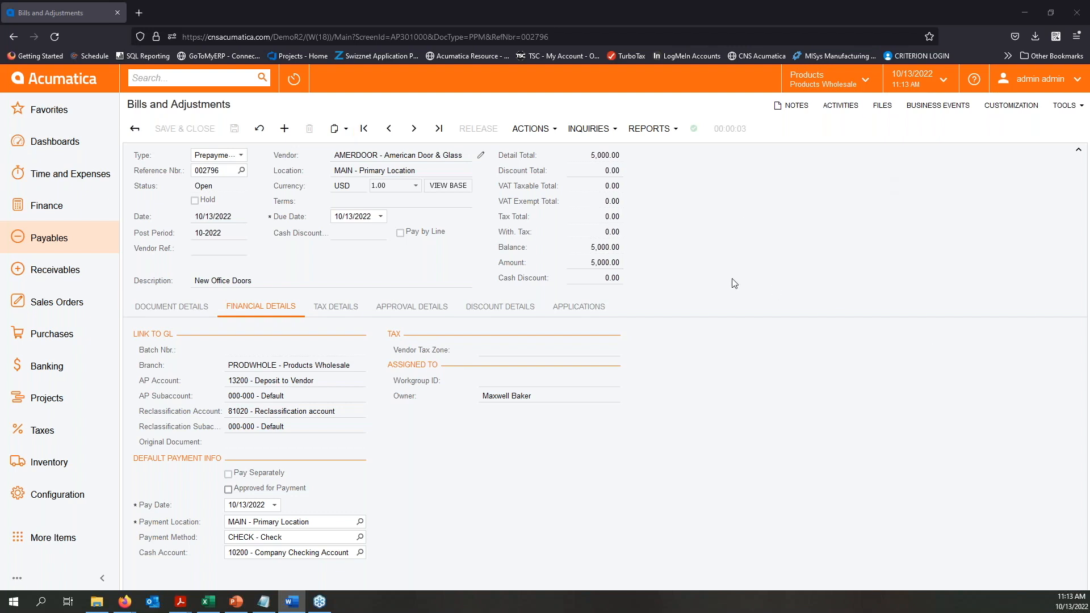
- Start a new payment in Checks and Payments with type Prepayment and vendor ASARHARD (Asar Hardware Limited)
left_click(69, 244)
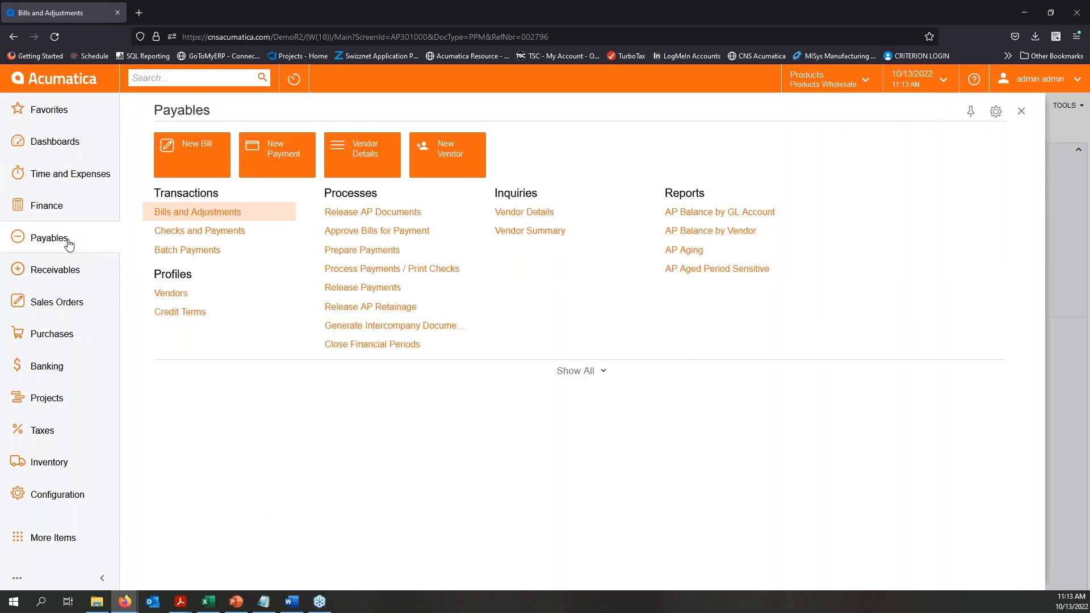
left_click(219, 232)
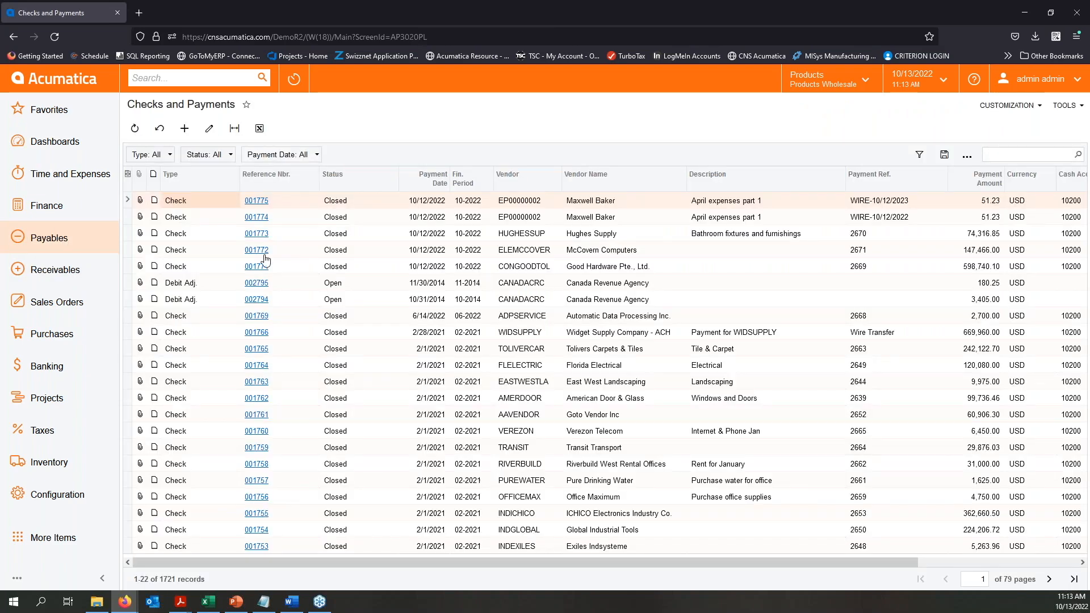
left_click(185, 128)
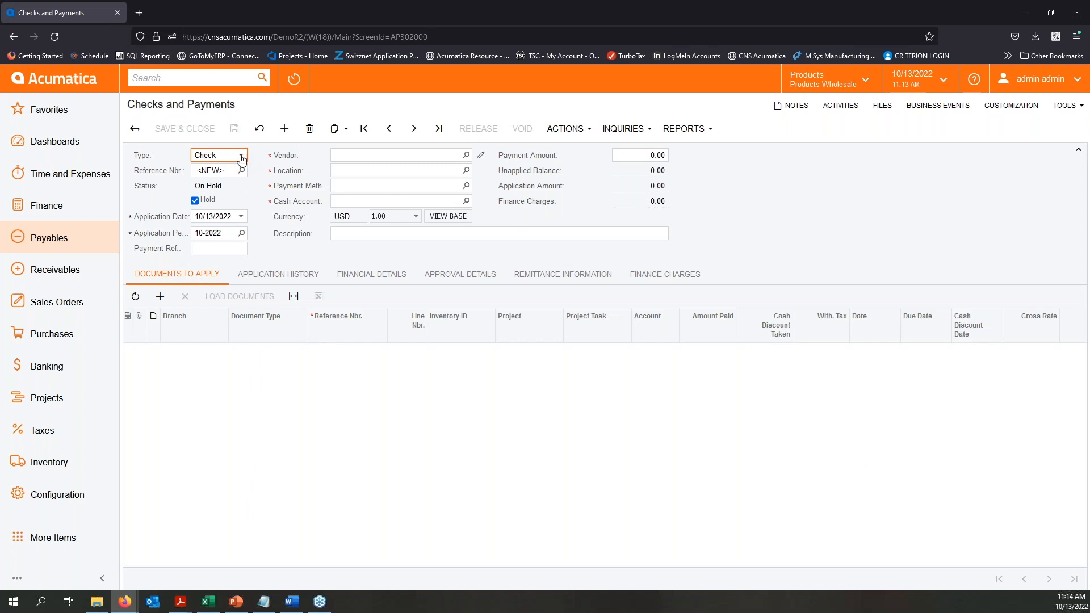
left_click(242, 157)
left_click(235, 191)
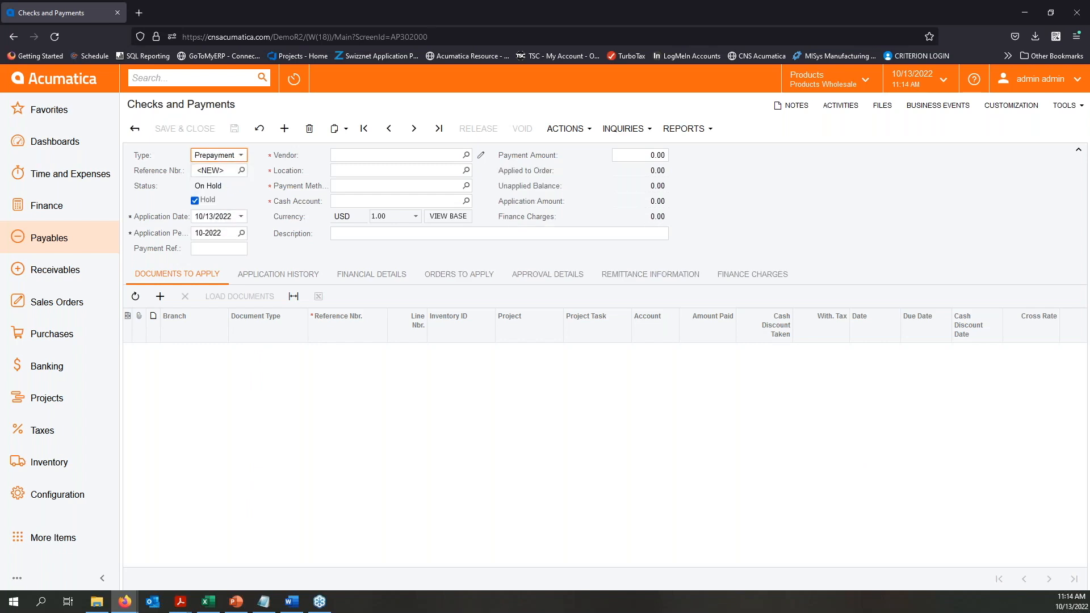
left_click(466, 155)
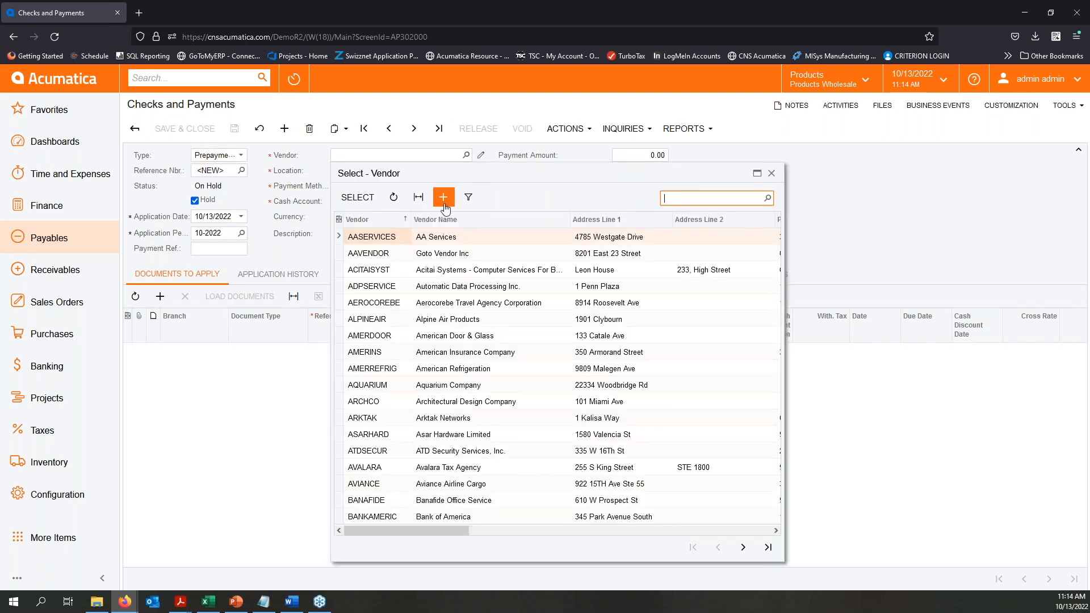
double_click(382, 434)
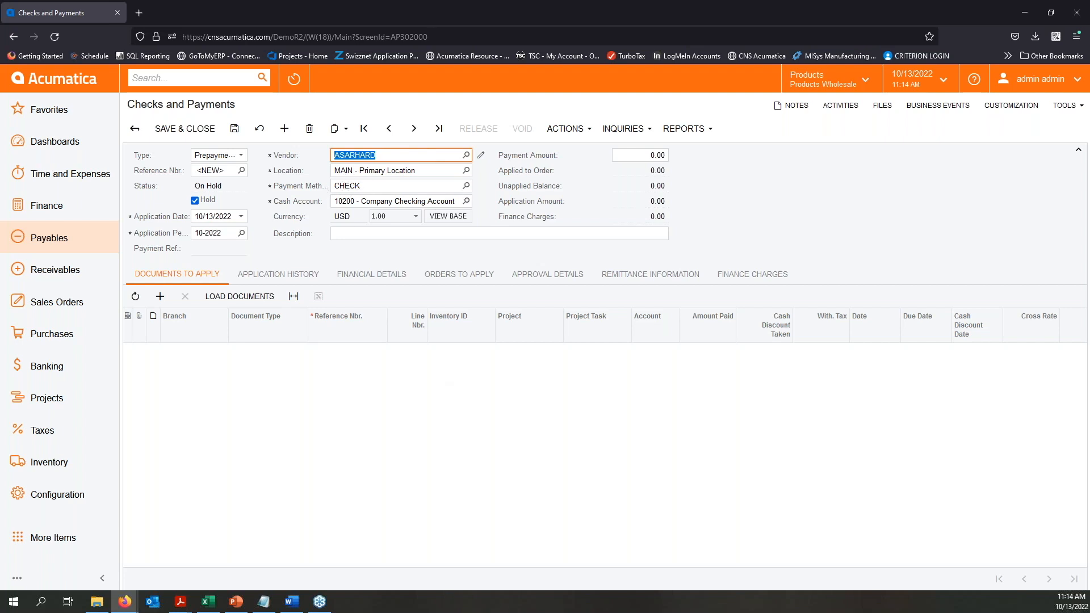
- Set the prepayment's payment method to VISACORP, its cash account to Corporate Credit Card, and the payment amount to 2,500.00
left_click(466, 186)
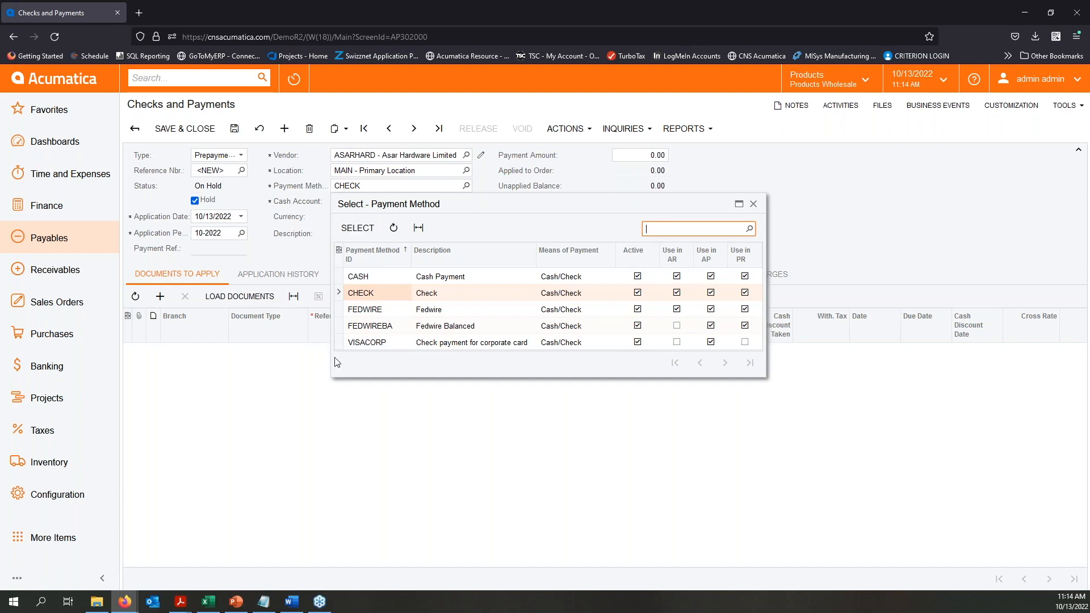
double_click(368, 344)
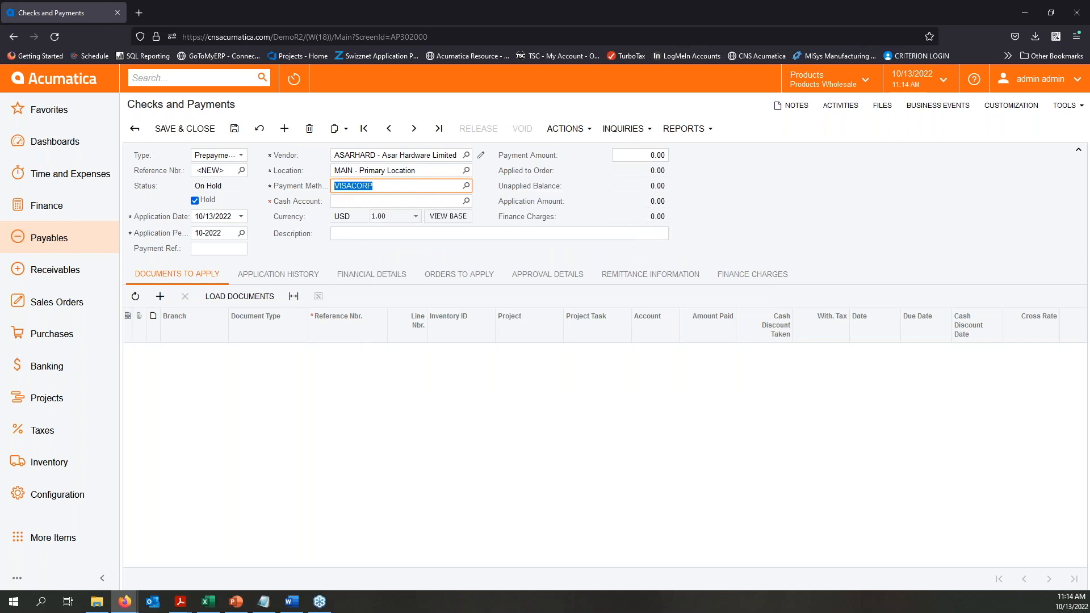
left_click(466, 202)
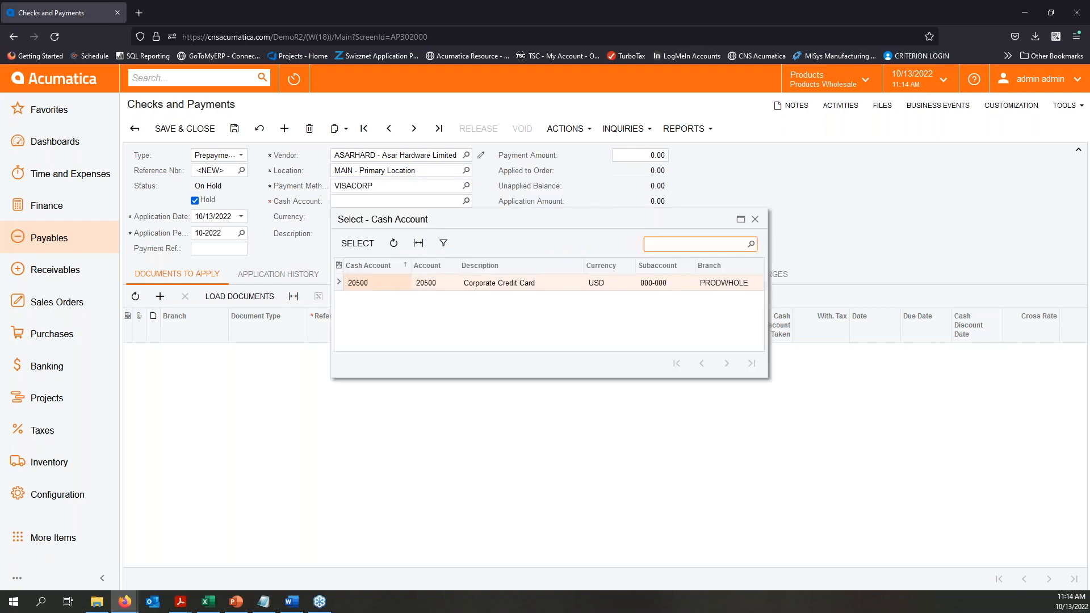
double_click(382, 281)
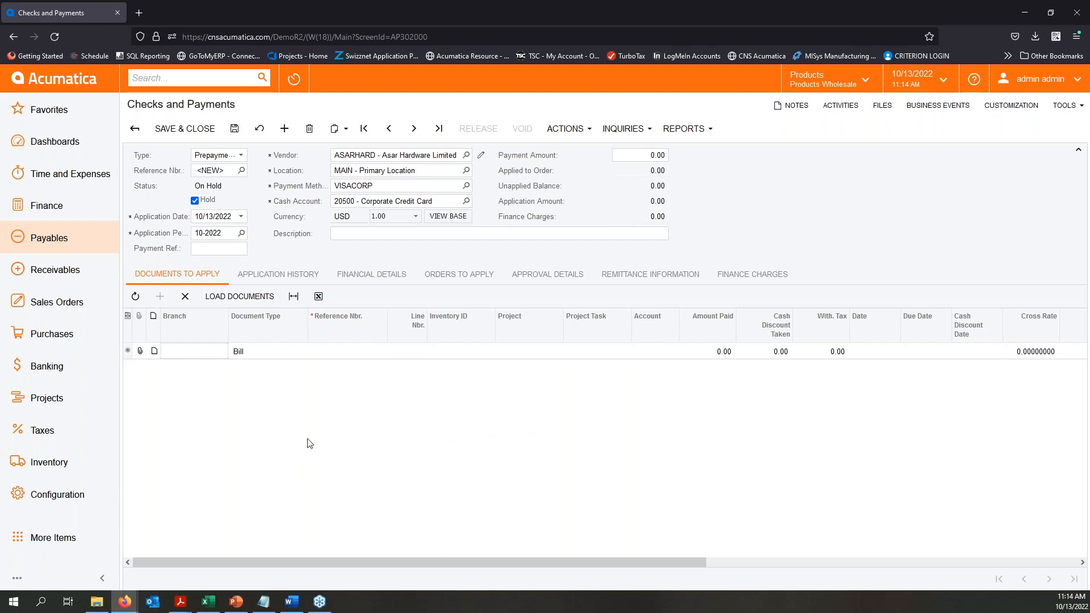
type("25000")
left_click(773, 169)
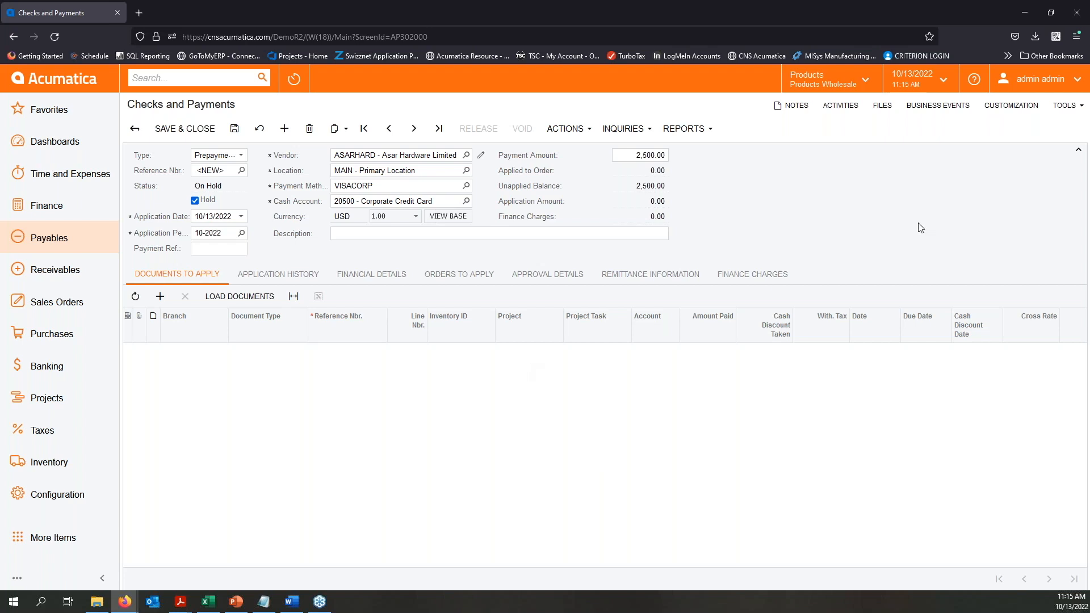
- Save the vendor prepayment, take it off hold, and release it
left_click(235, 129)
left_click(195, 201)
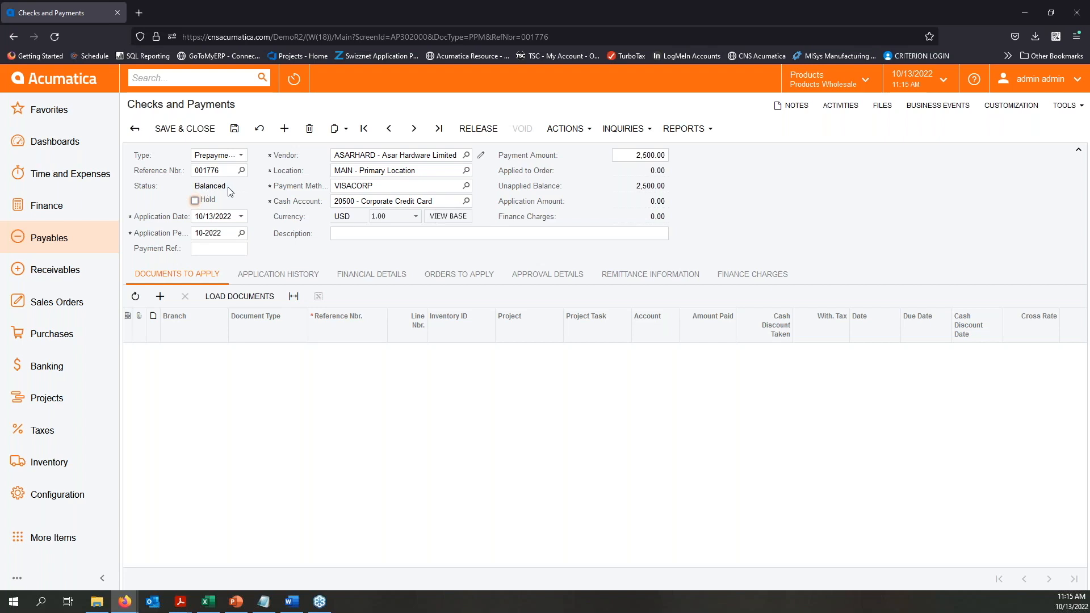
left_click(481, 132)
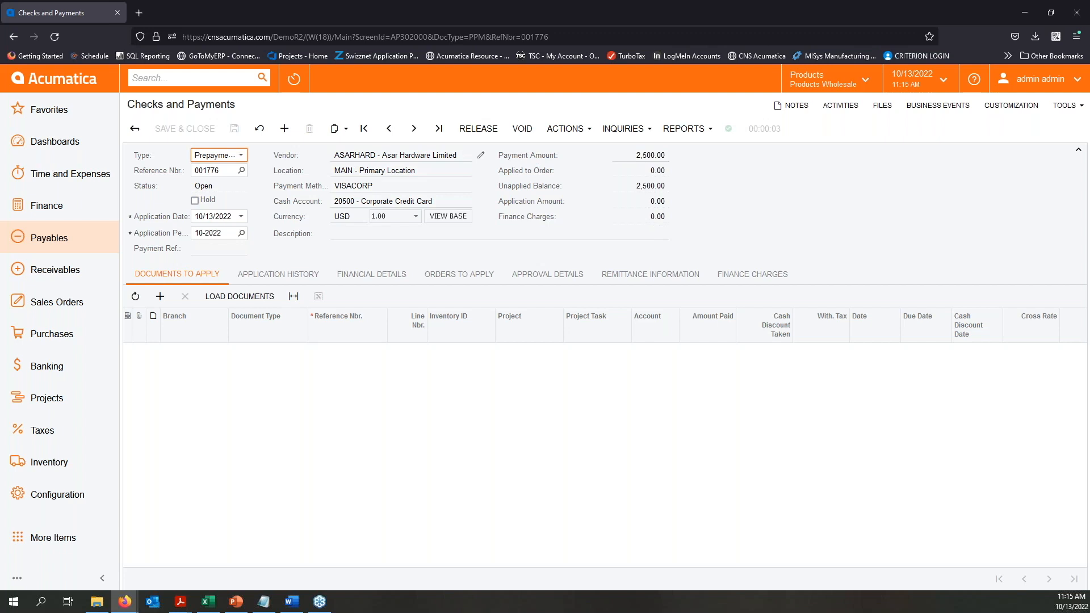
- Review the released prepayment's financial details, especially the AP account it uses
left_click(370, 274)
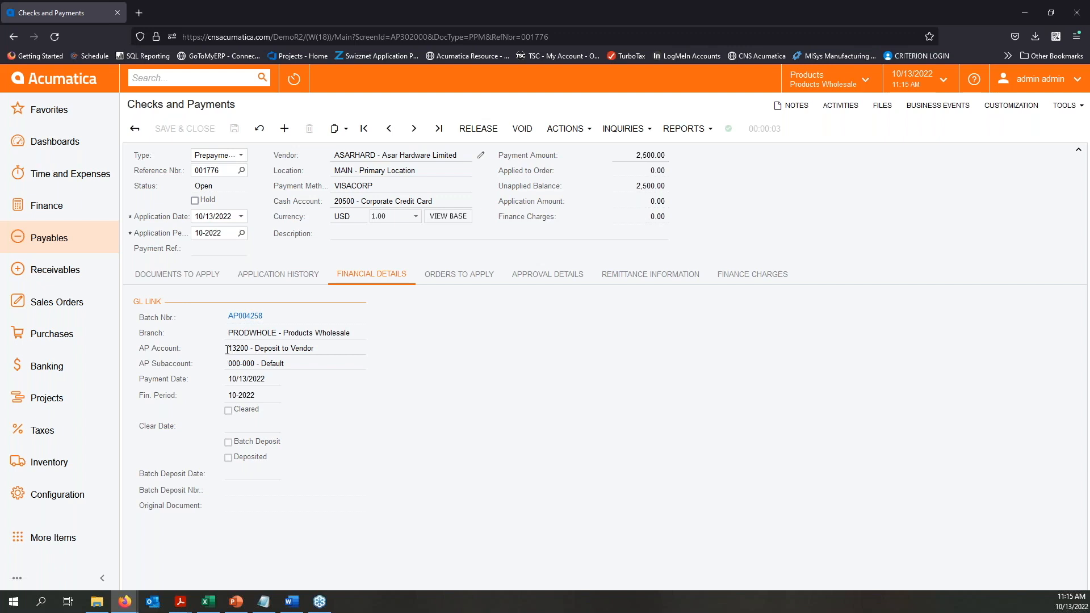
mouse_move(229, 350)
left_mouse_down()
mouse_move(313, 349)
mouse_move(227, 348)
left_mouse_up()
left_click(282, 349)
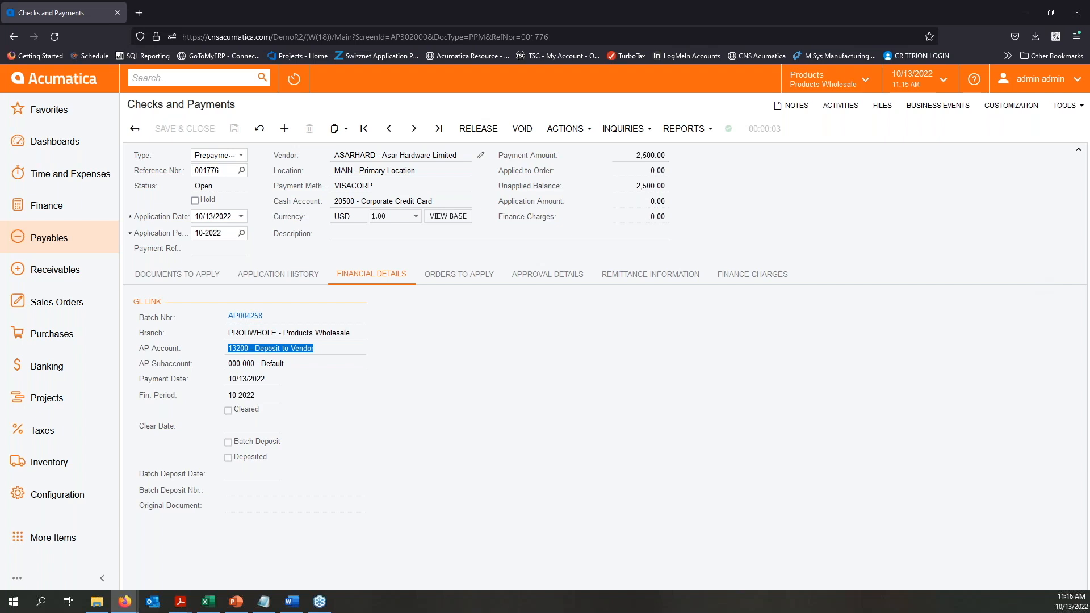
- Open the prepayment's linked GL batch to examine its journal entries, close it, and check the payment's documents to apply
left_click(239, 317)
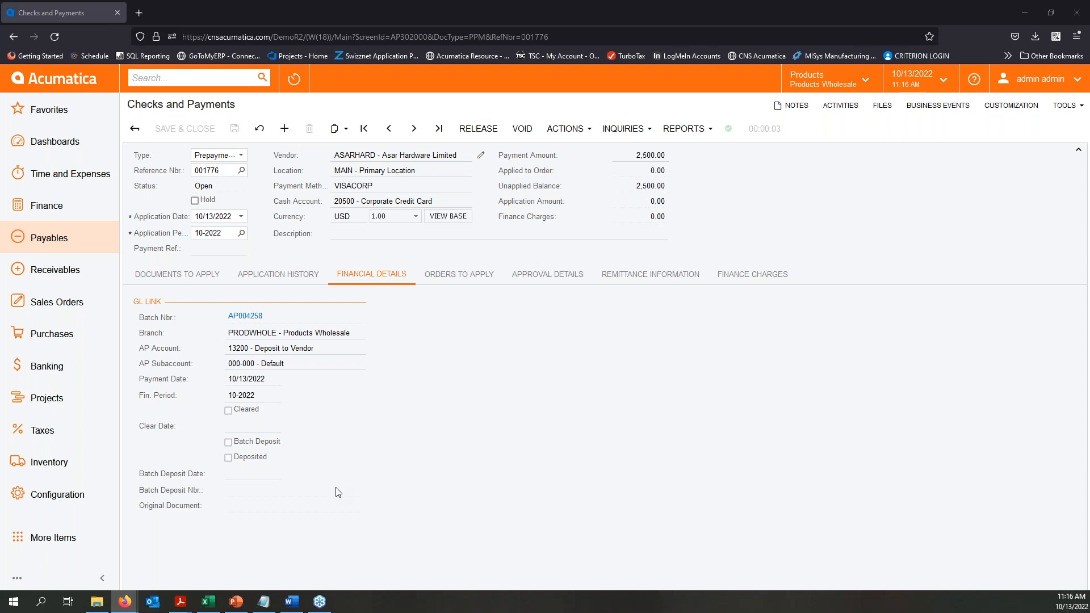
left_click_drag(0, 111, 353, 83)
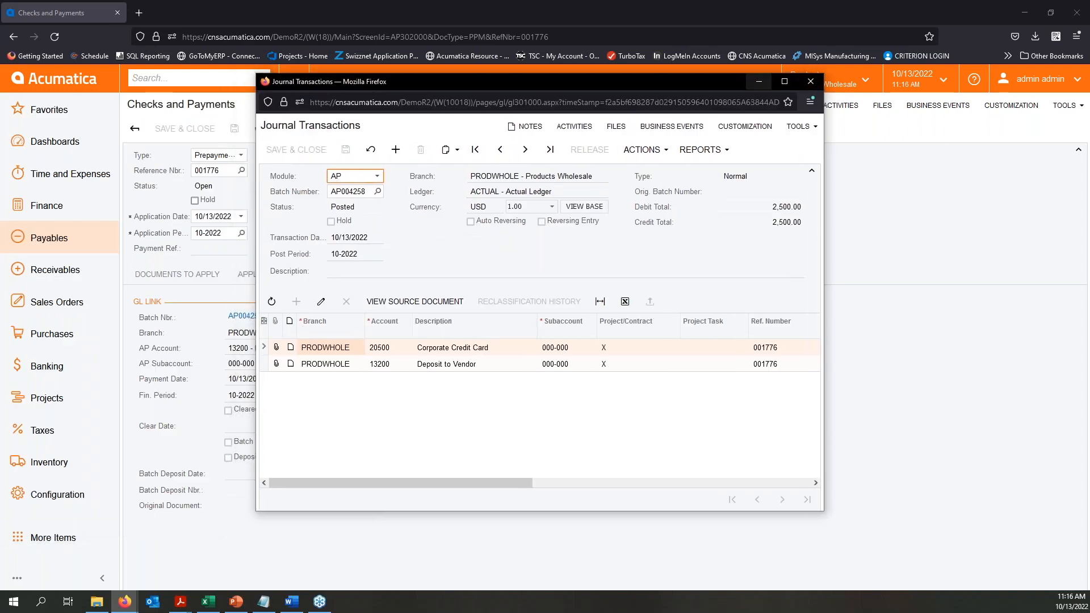
left_click(785, 81)
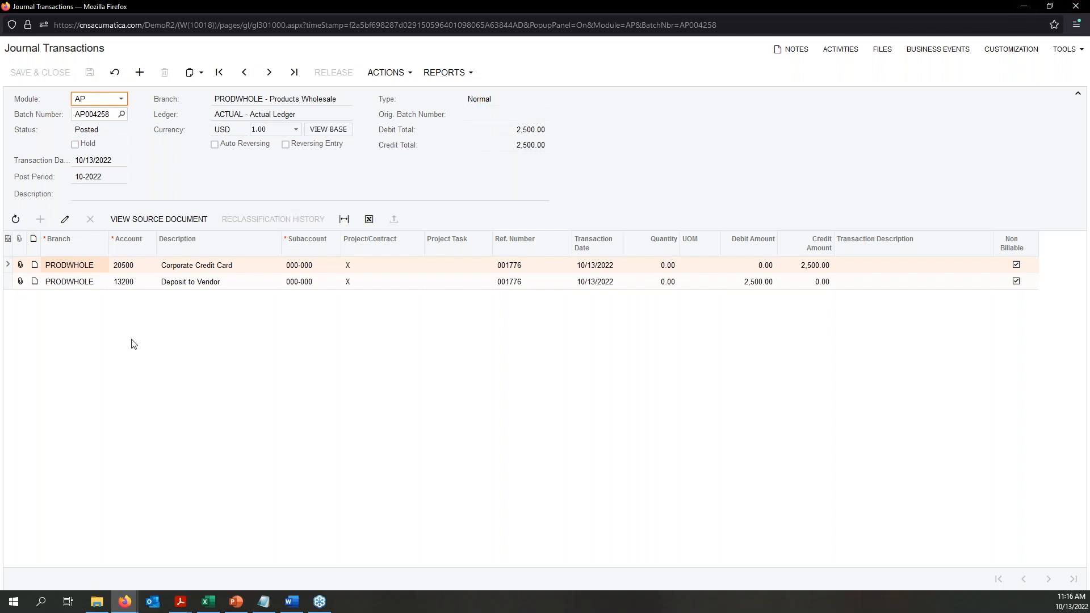
left_click(1051, 6)
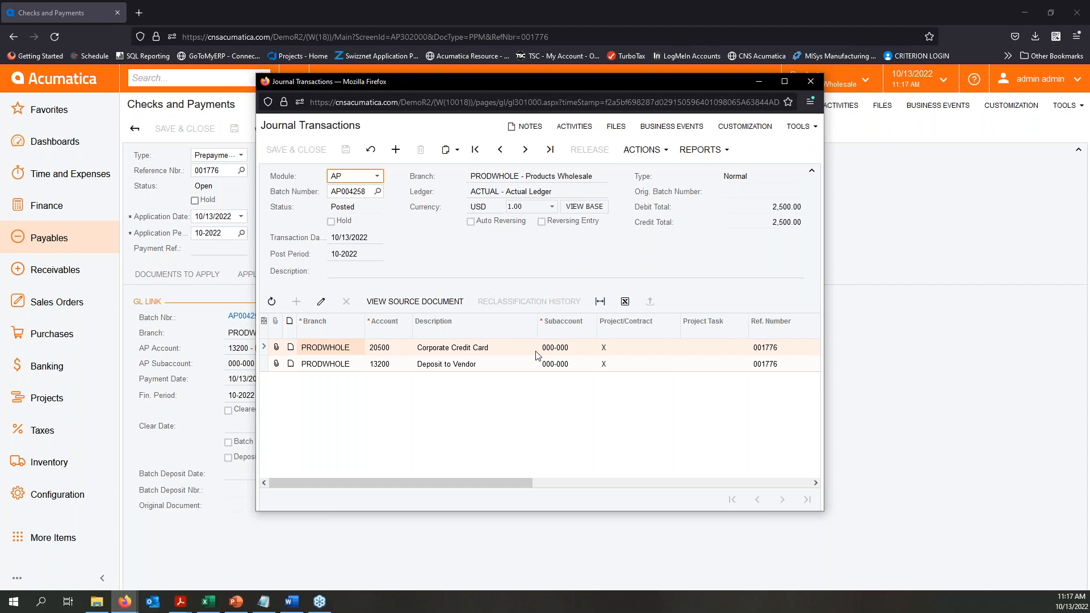
left_click(810, 81)
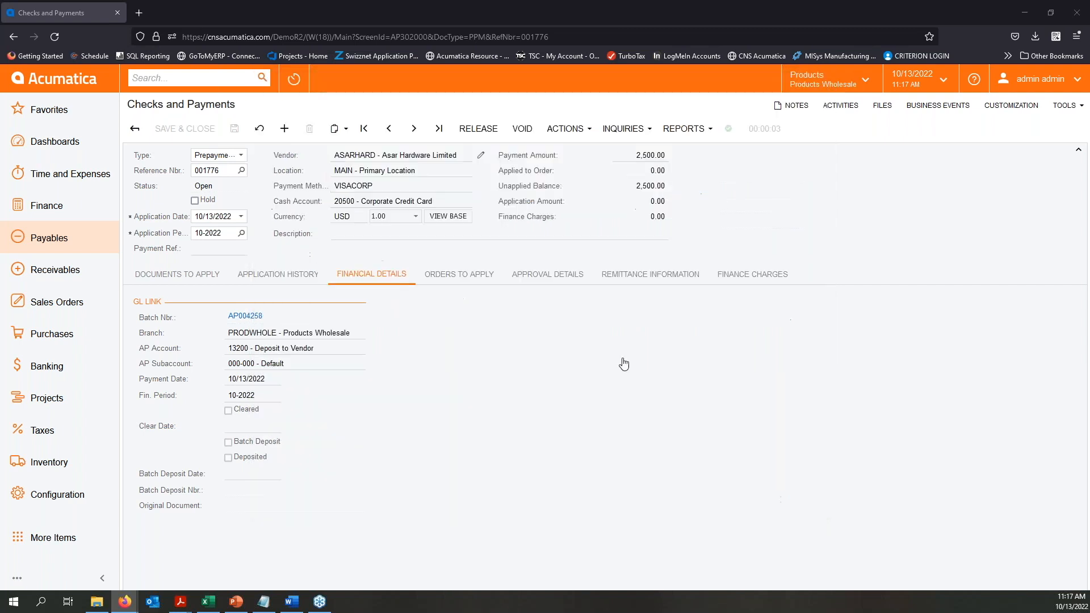
left_click(308, 281)
left_click(205, 275)
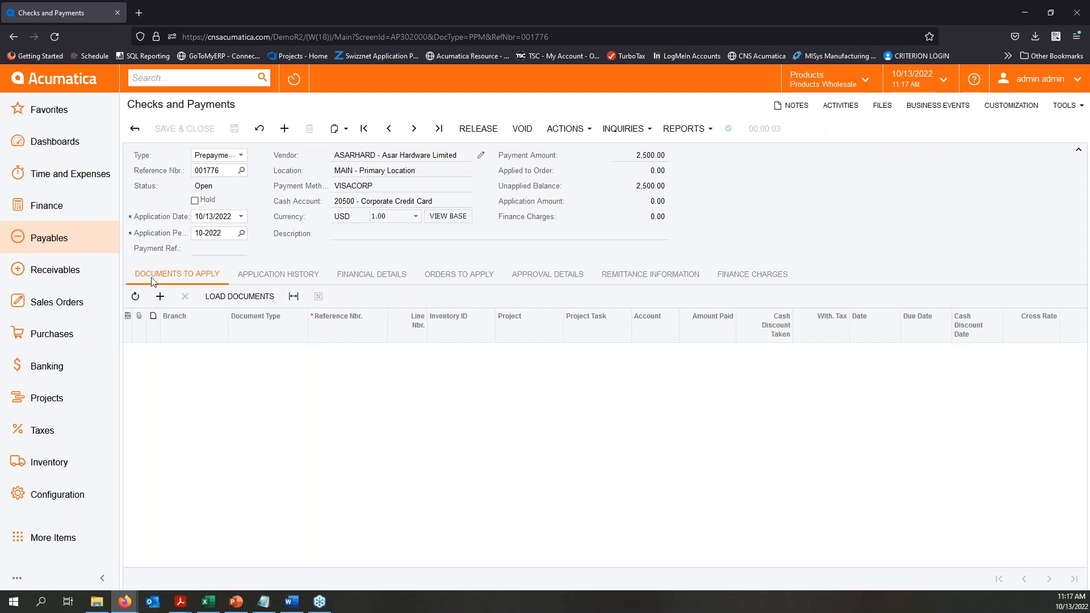
- In Bills and Adjustments, copy the Empire BlueCross BlueShield employee health benefits bill and paste it into a new bill
left_click(57, 243)
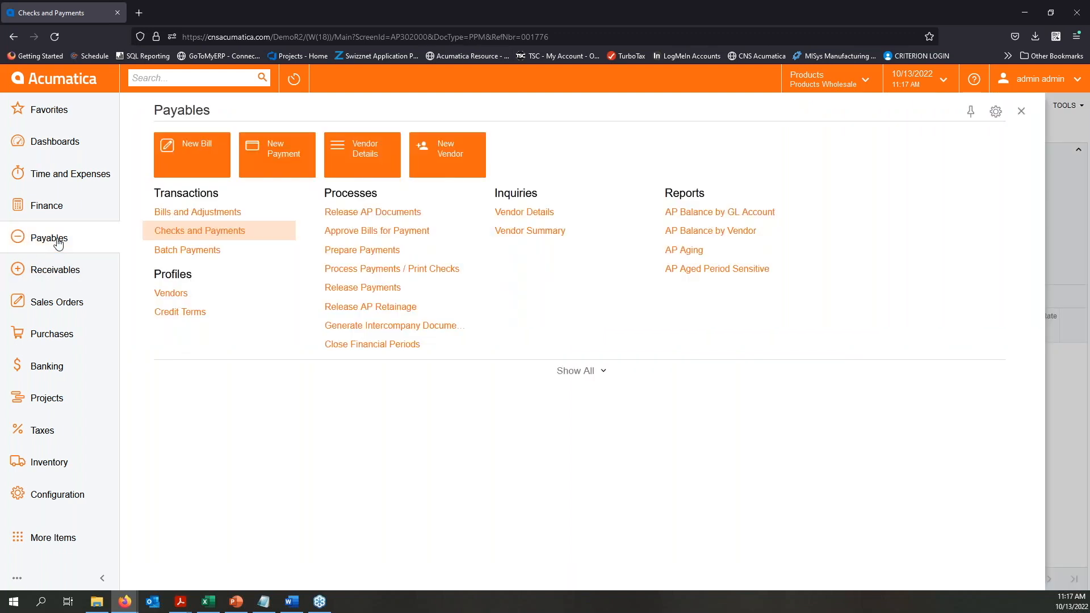
left_click(184, 214)
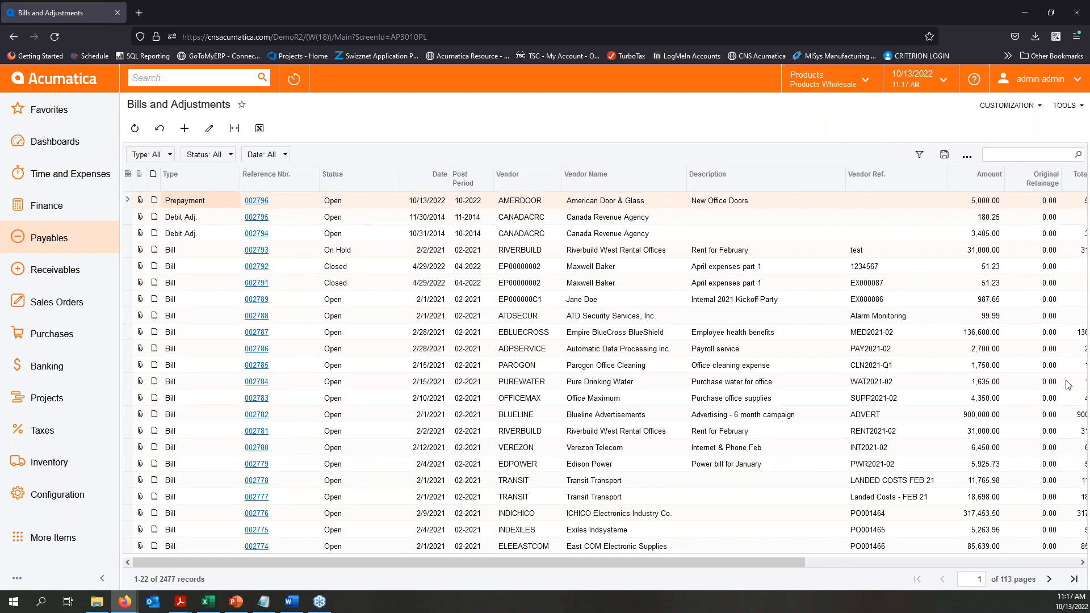
left_click(258, 336)
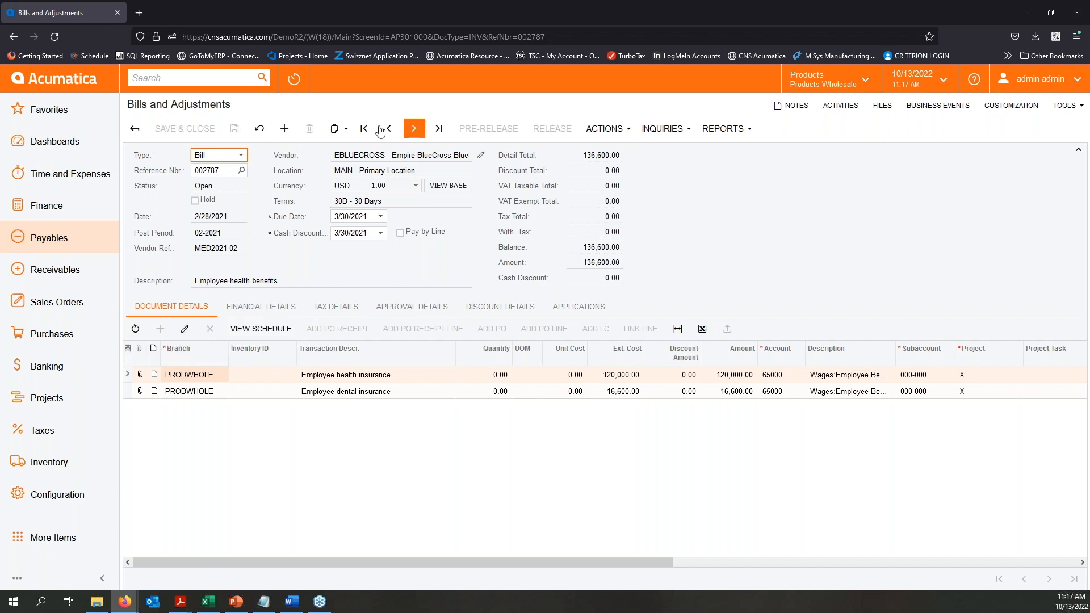
left_click(347, 130)
left_click(287, 130)
left_click(335, 129)
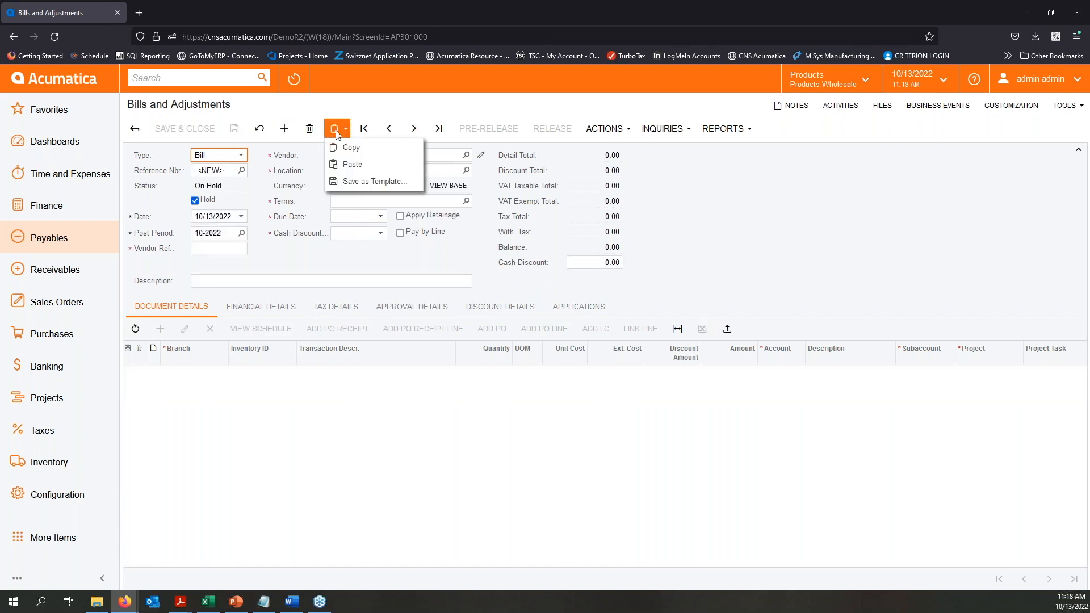
left_click(370, 165)
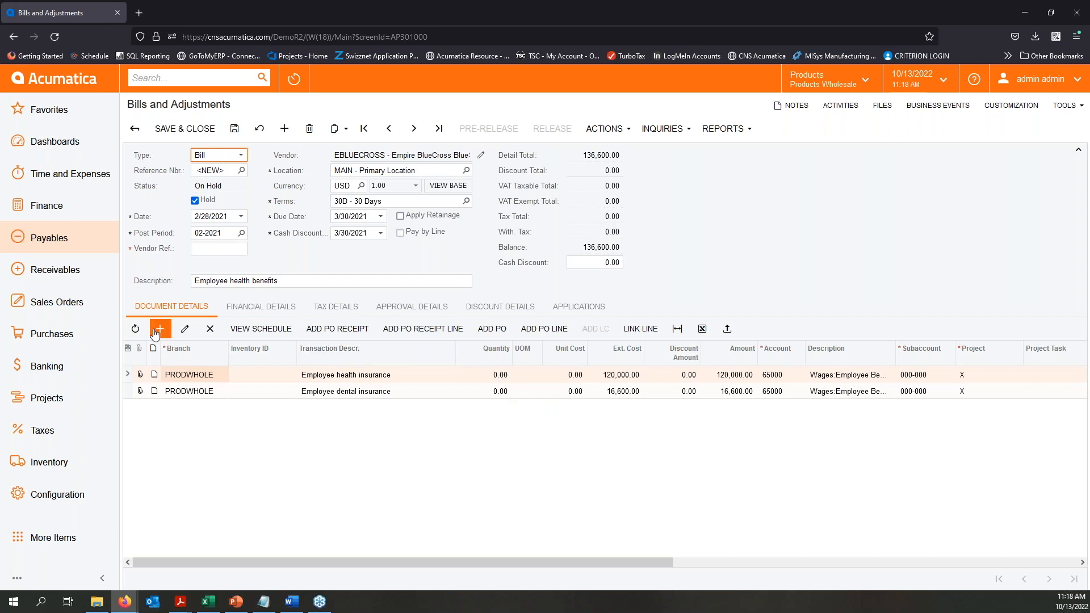
- Add a line to the new bill described "prepayment from July 2022" with an extended cost of -20,000.00
left_click(160, 328)
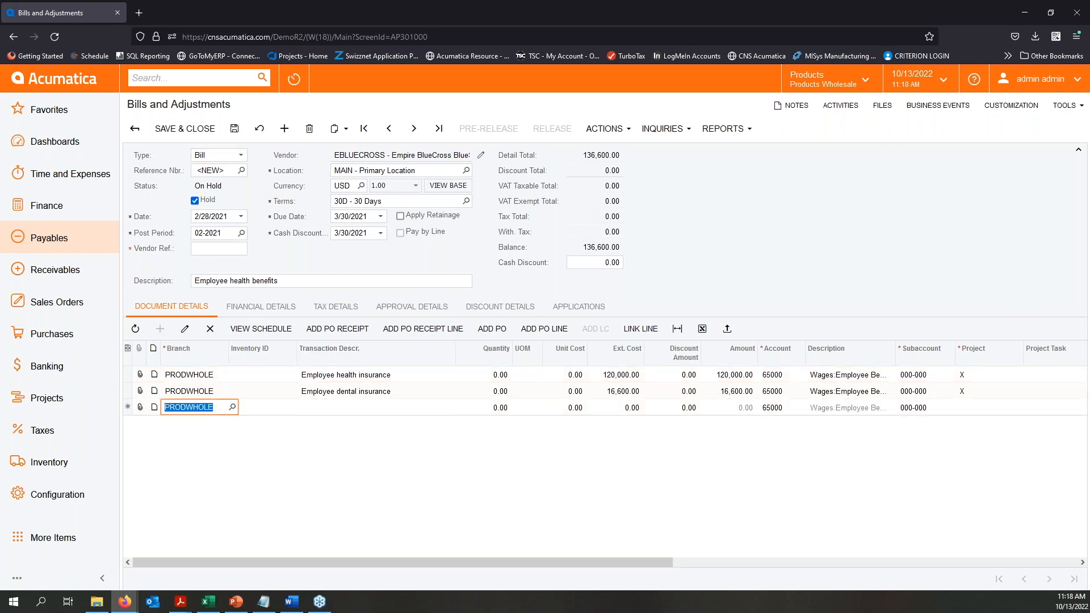
left_click(345, 413)
type("prepayment from ")
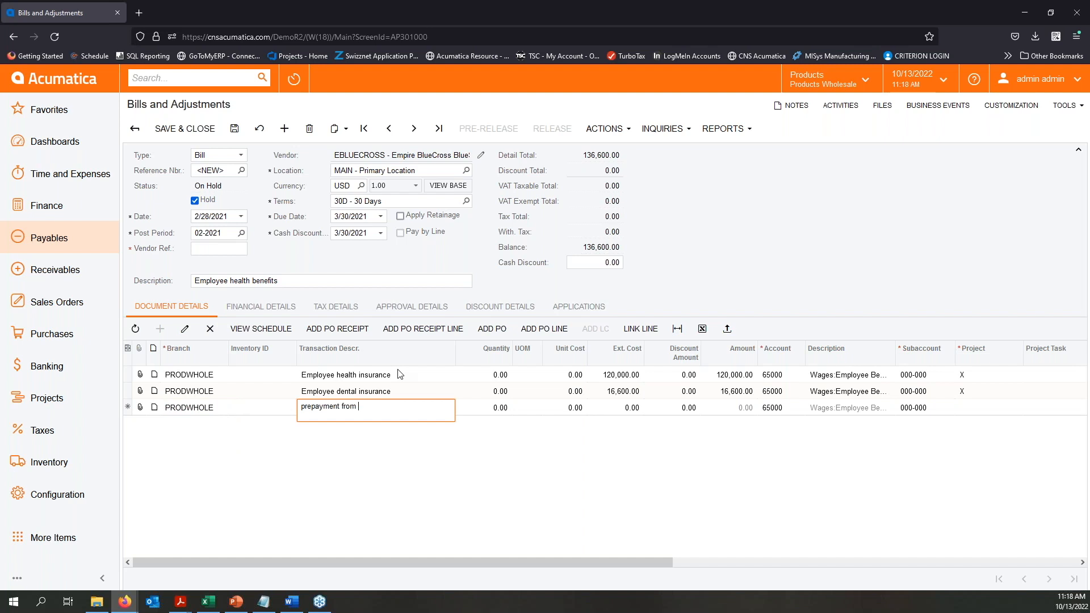
type("July 2022")
key("Tab")
key("Tab")
key("Tab")
key("Tab")
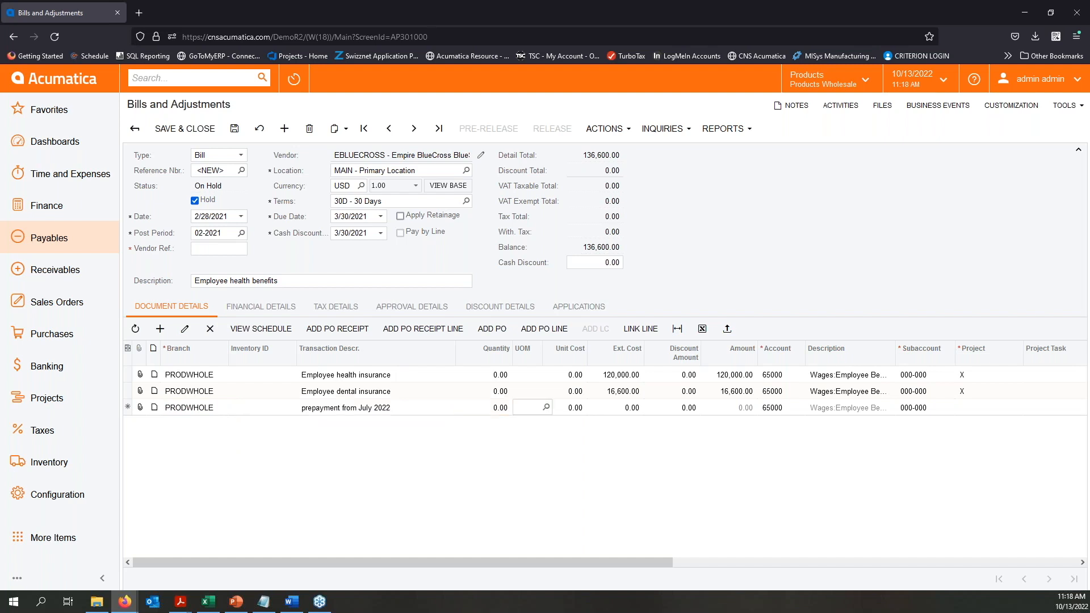
type("-20000")
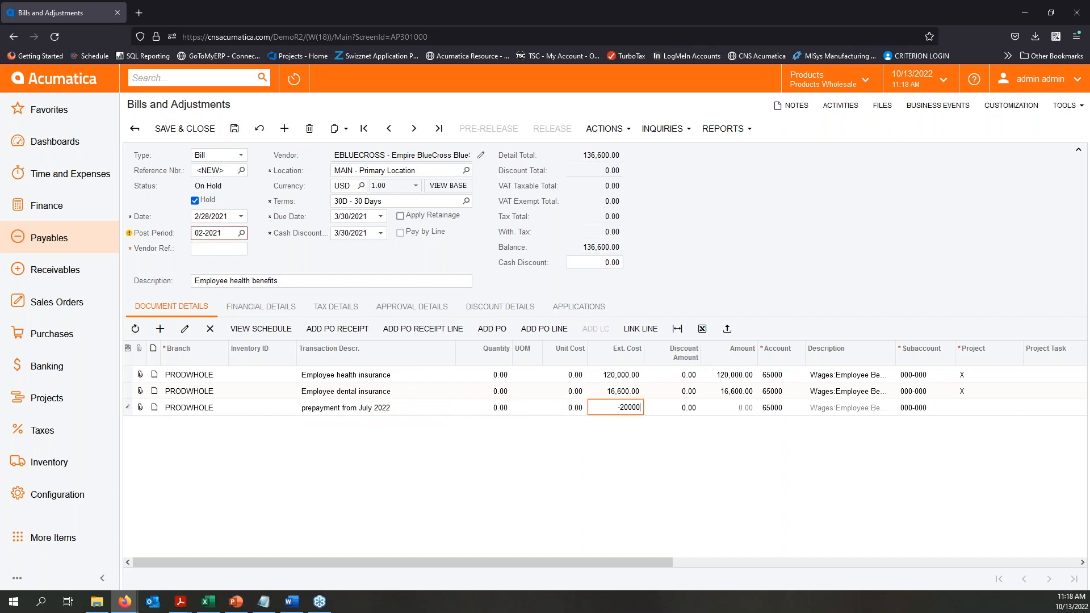
key("Tab")
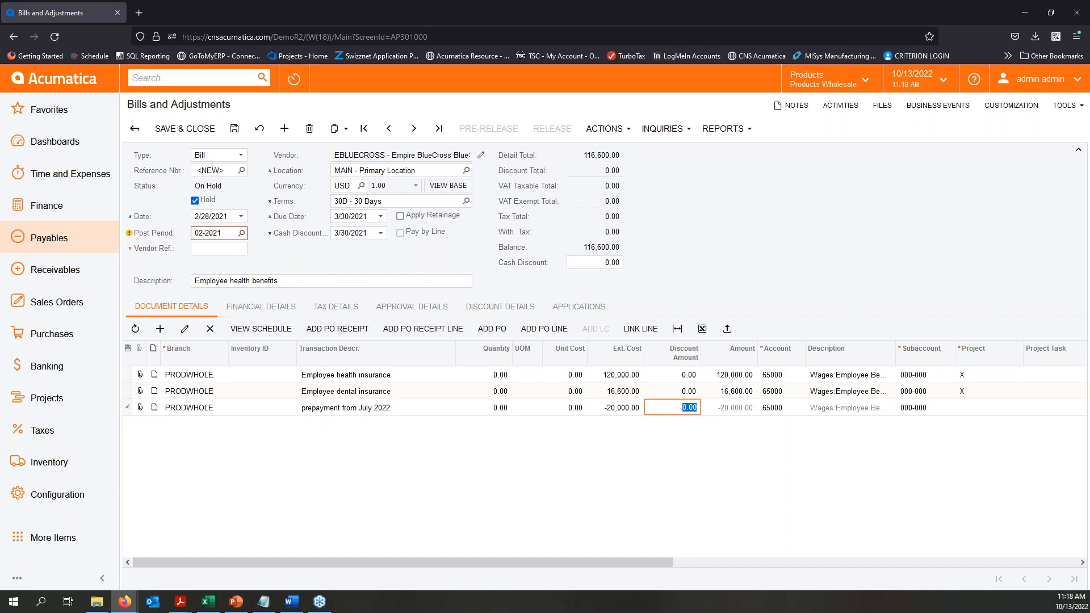
key("Tab")
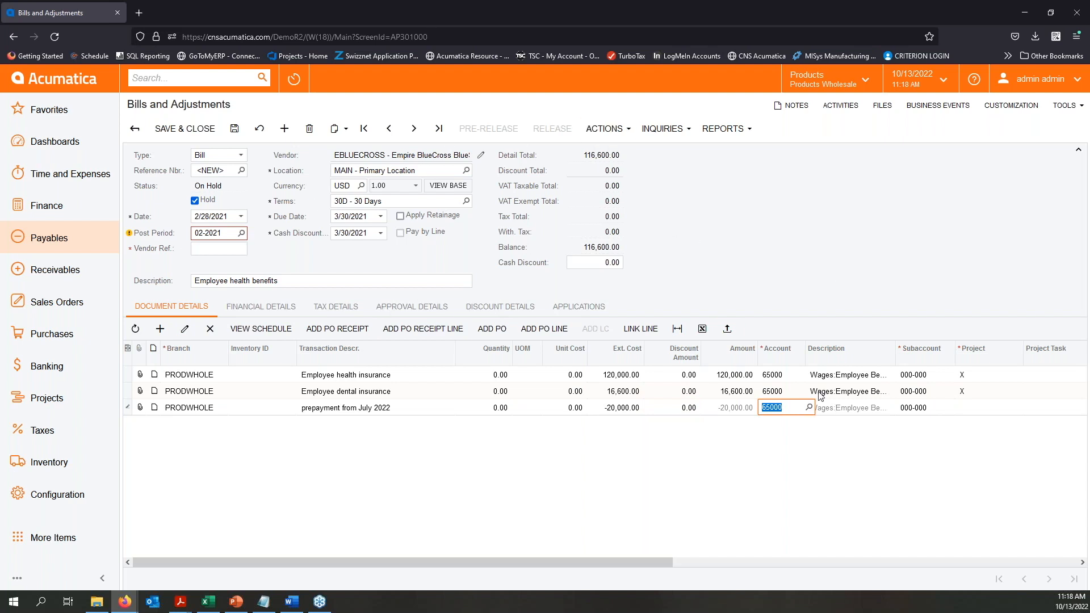
key("Tab")
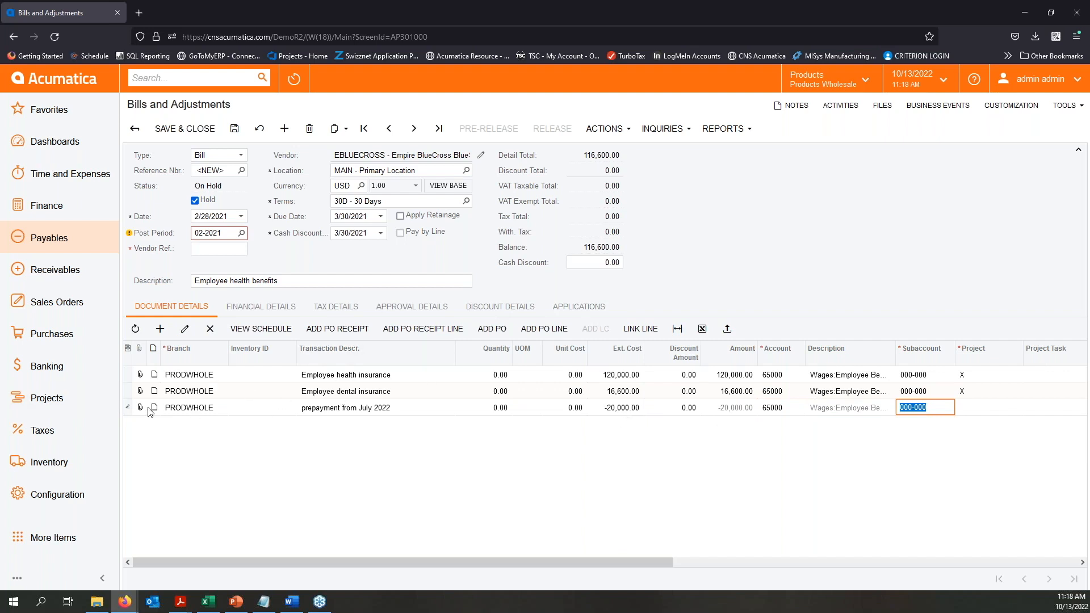
- Look over the account and project columns of the negative prepayment line, and delete the unsaved bill
left_click(126, 409)
left_click_drag(638, 563, 744, 577)
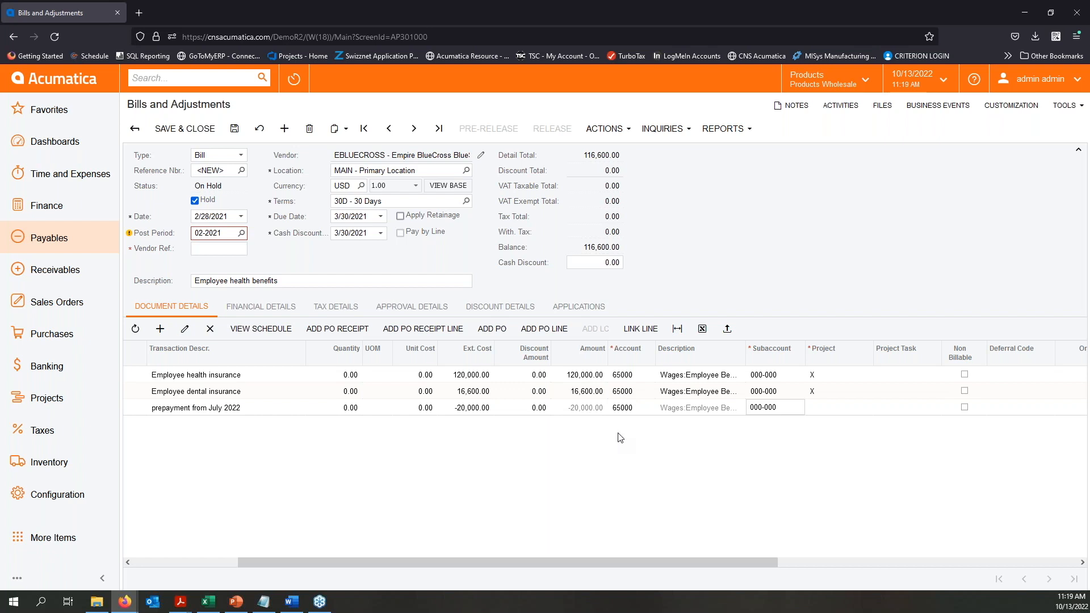
left_click_drag(518, 560, 412, 560)
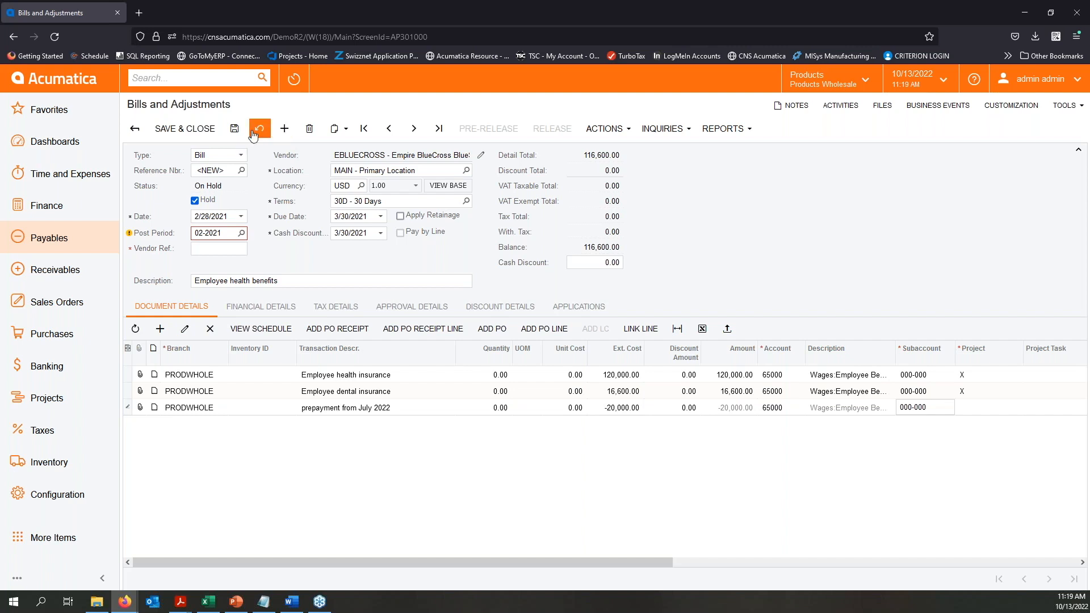
left_click(312, 130)
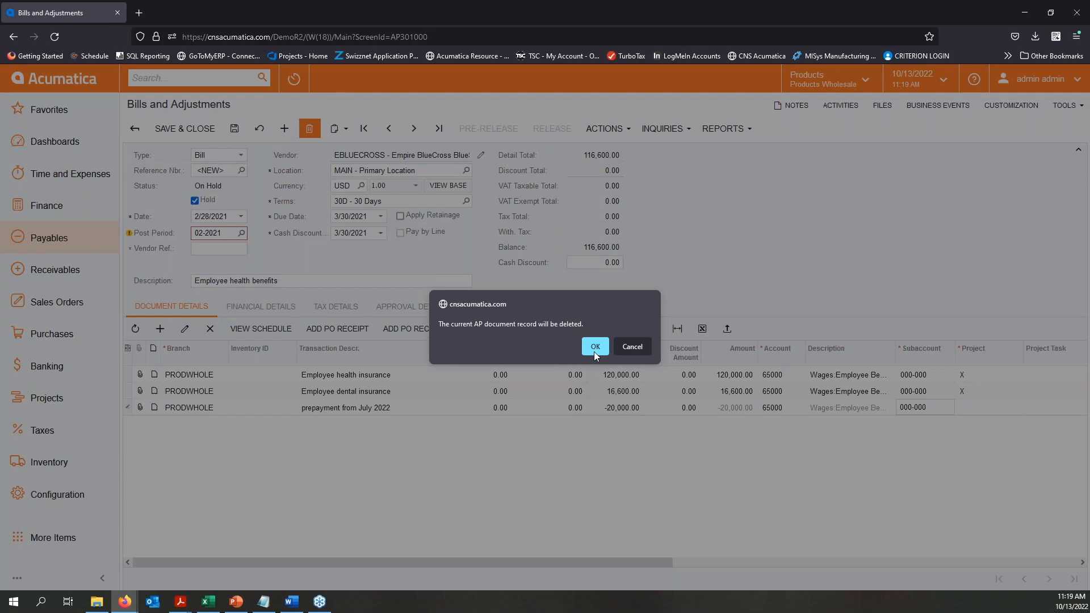
left_click(595, 346)
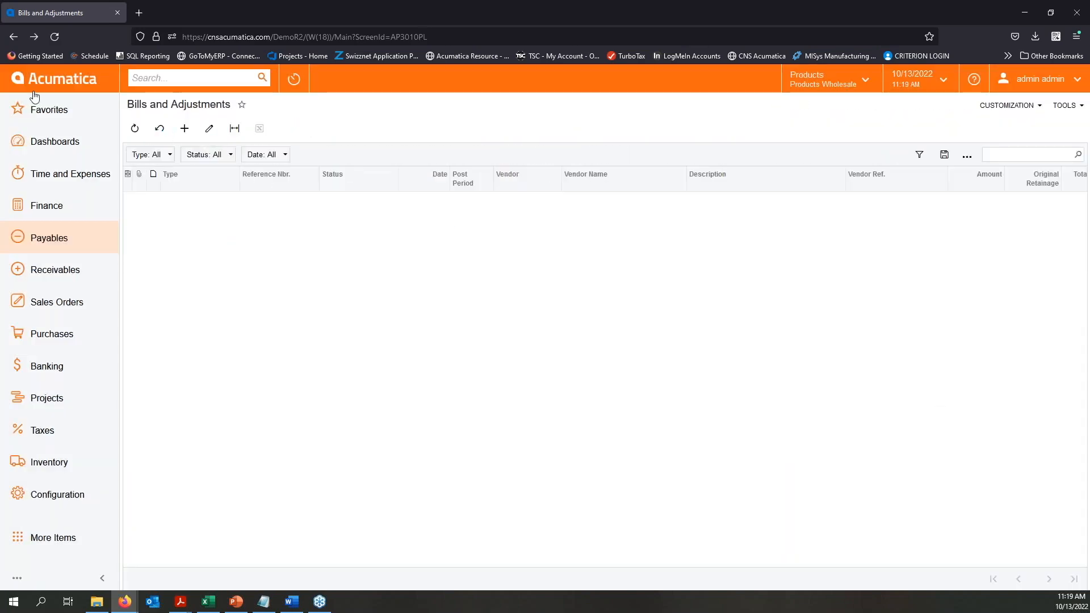
- Switch to the PowerPoint training slide show, maximize it, and advance to the AP Aged Reports slide
left_click_drag(0, 139, 537, 103)
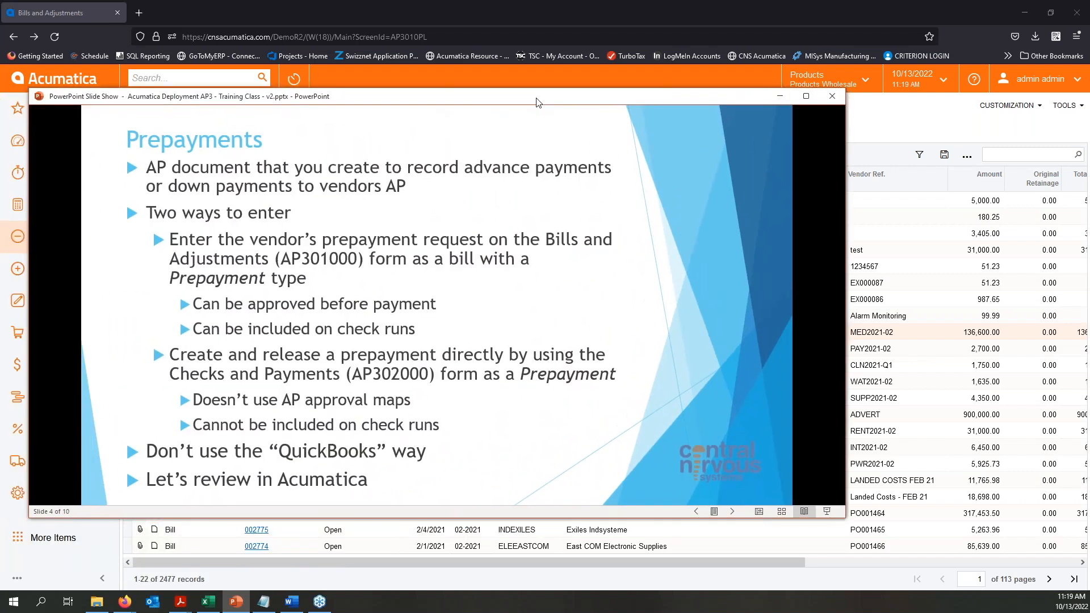
double_click(537, 101)
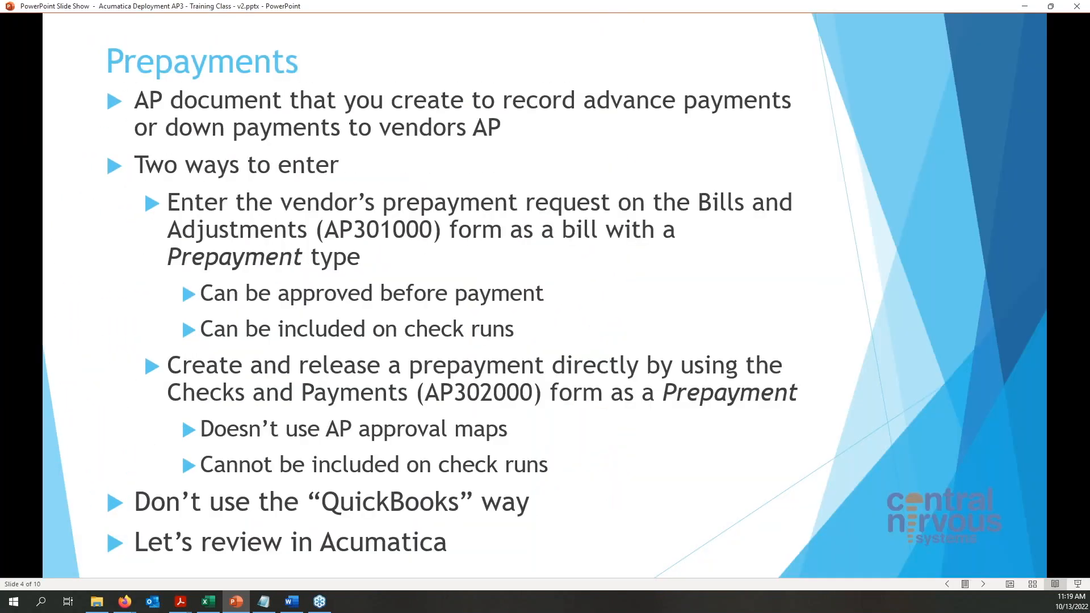
left_click(1010, 315)
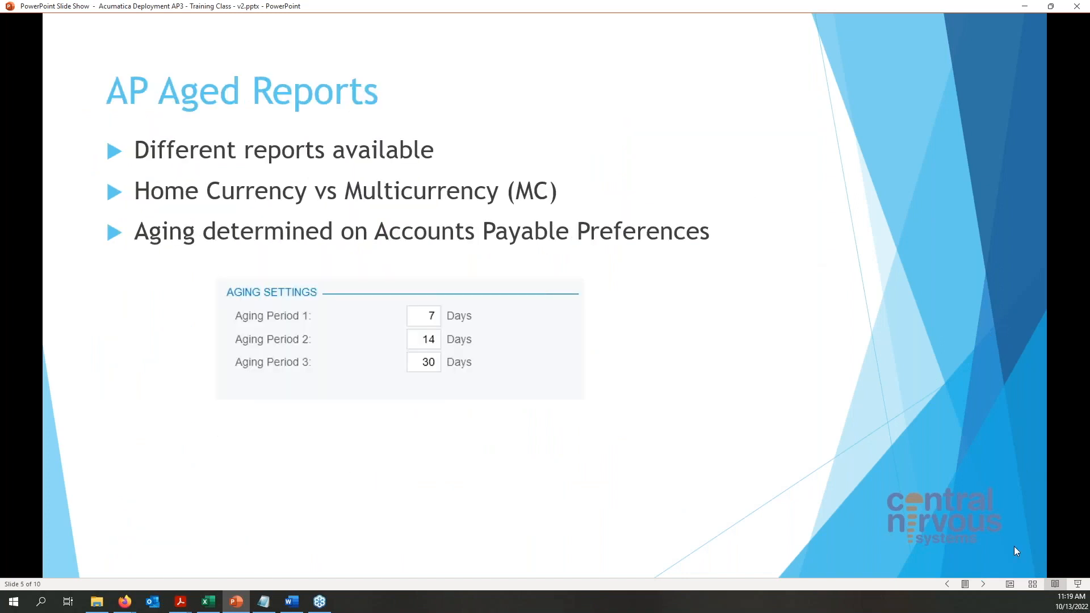
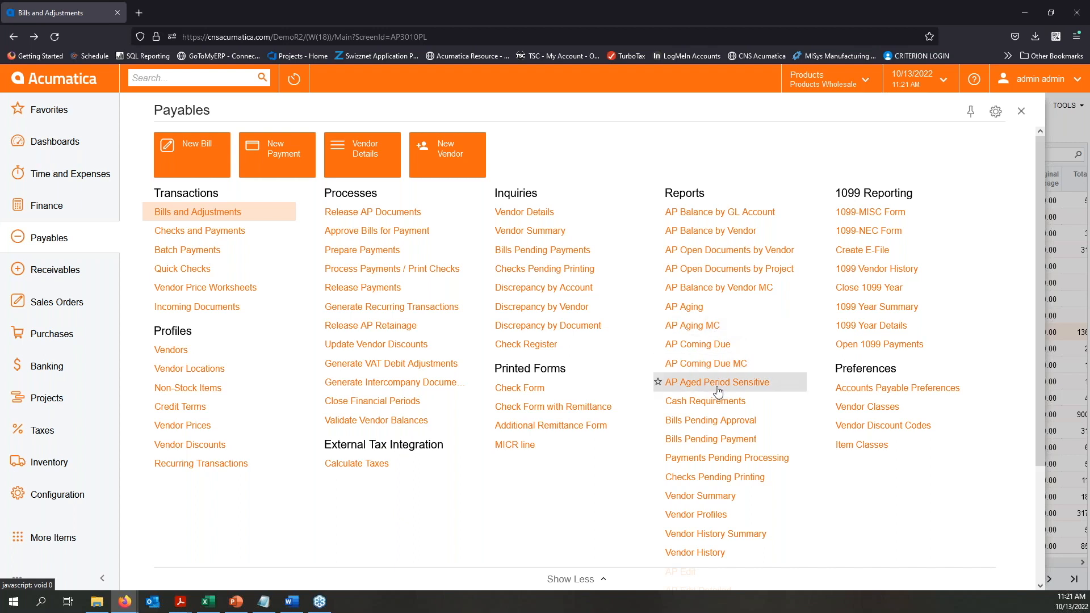
- Open the AP Aging report, set its report format to Summary, and look at the vendor class lookup without choosing a class
left_click(679, 309)
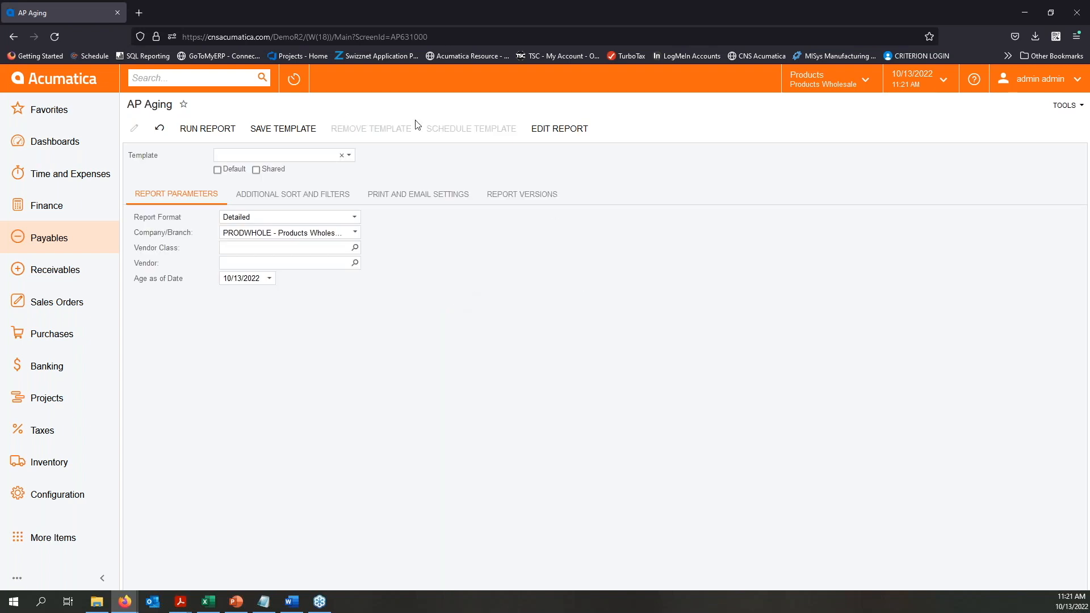
left_click(355, 217)
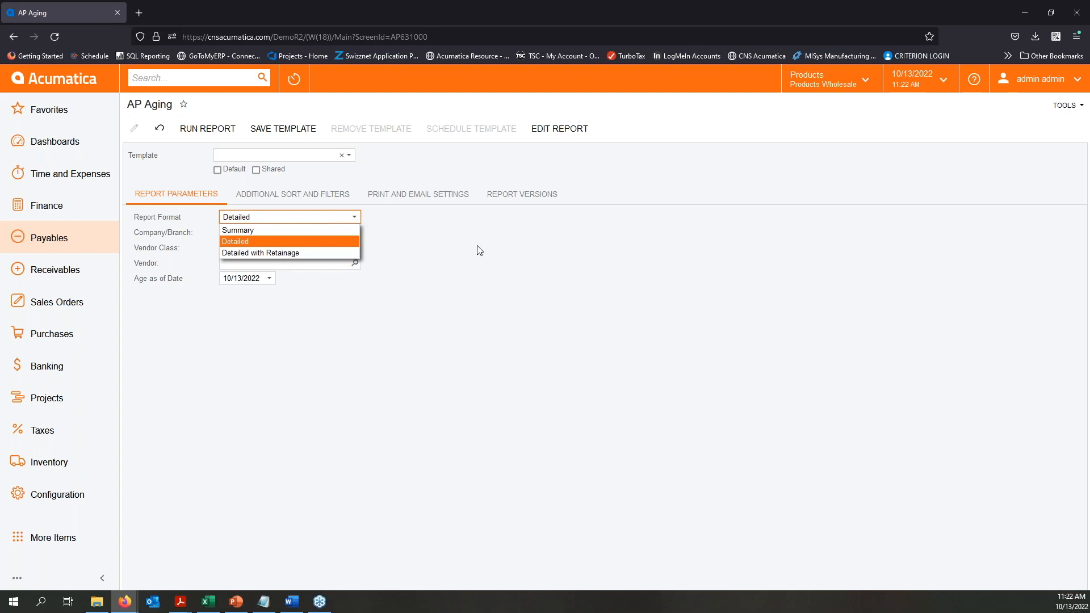
left_click(239, 231)
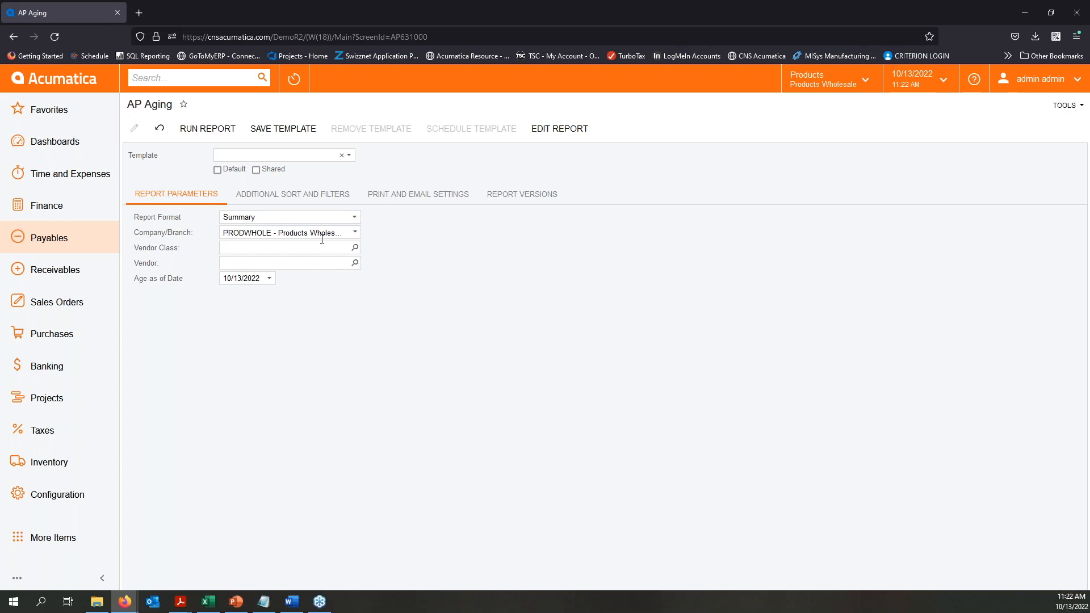
left_click(354, 247)
left_click(484, 265)
left_click(538, 327)
- Set the Age as of Date to 4/30/2020 and run the AP Aging summary report
left_click(269, 278)
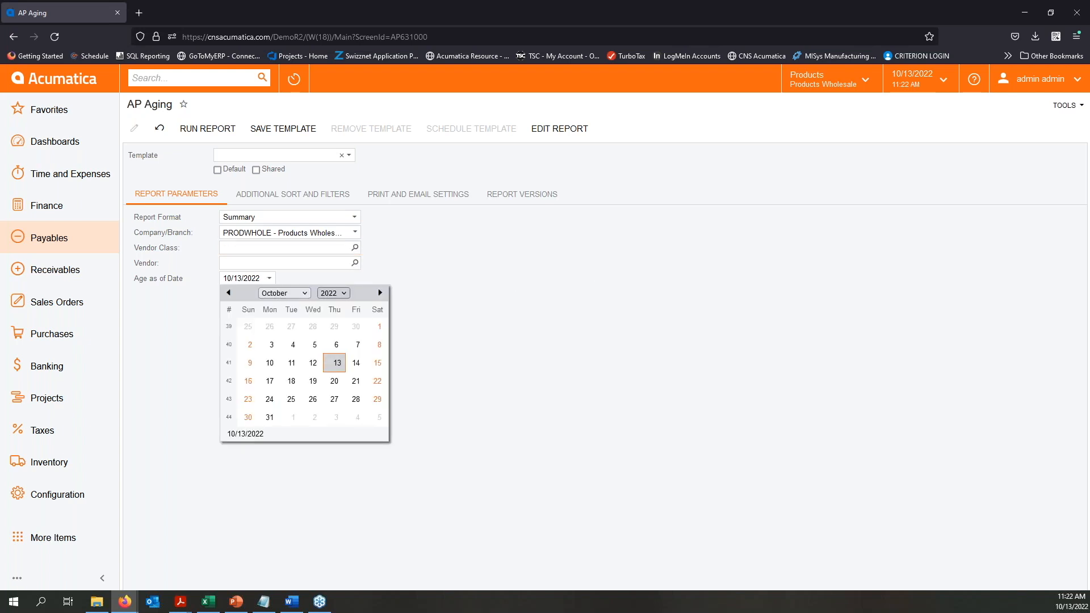
left_click(339, 293)
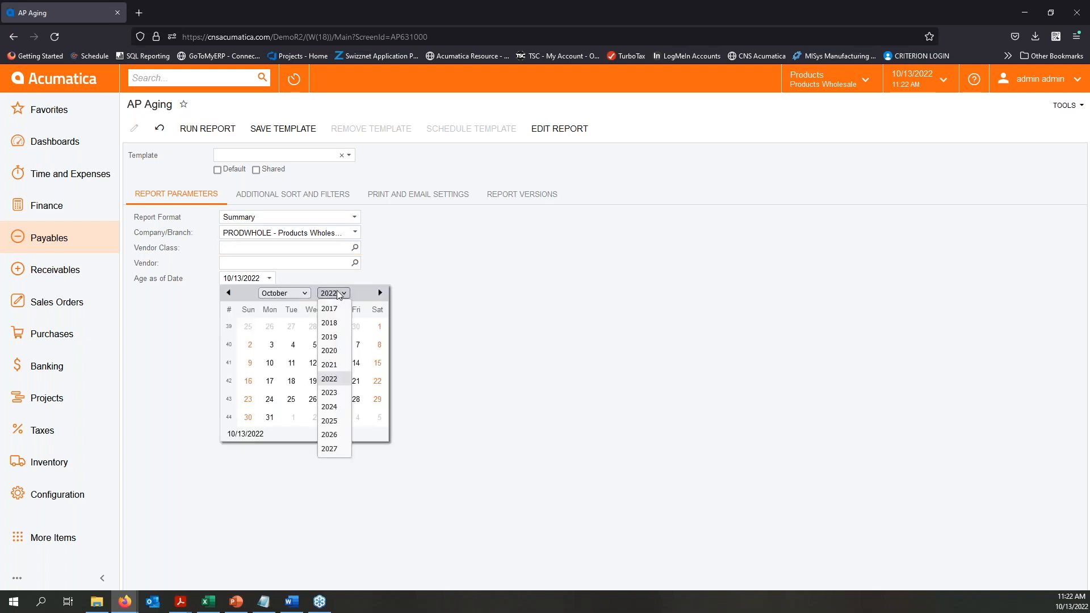
left_click(336, 350)
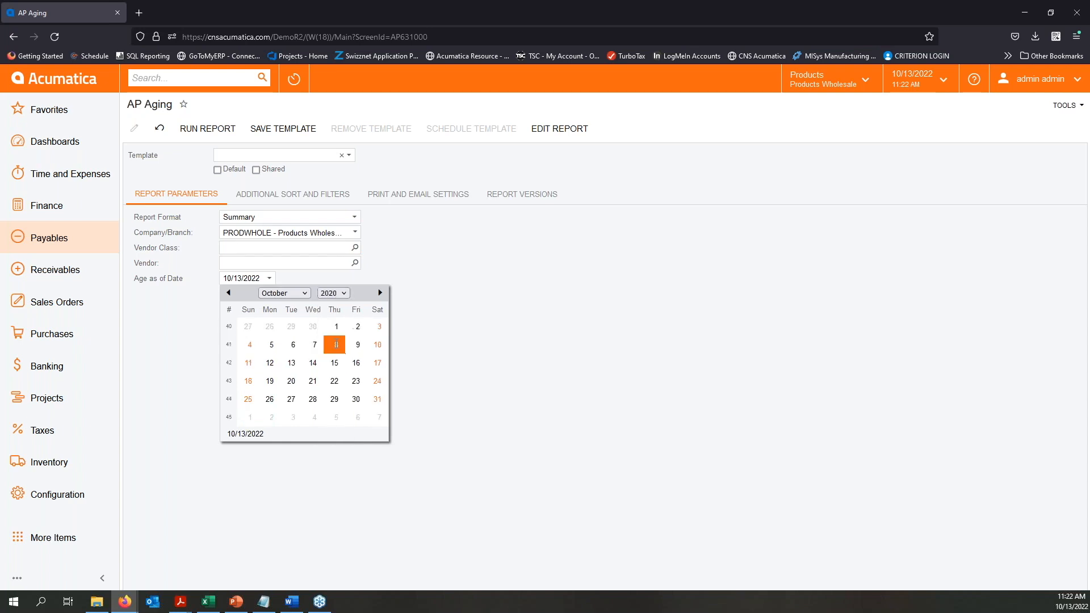
left_click(301, 293)
left_click(284, 351)
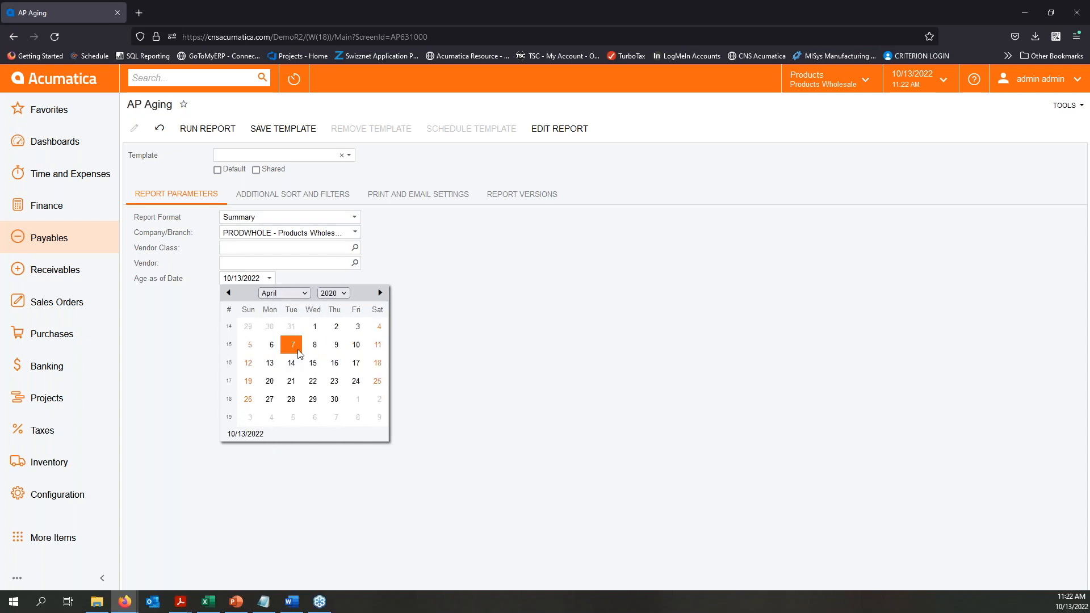
left_click(335, 400)
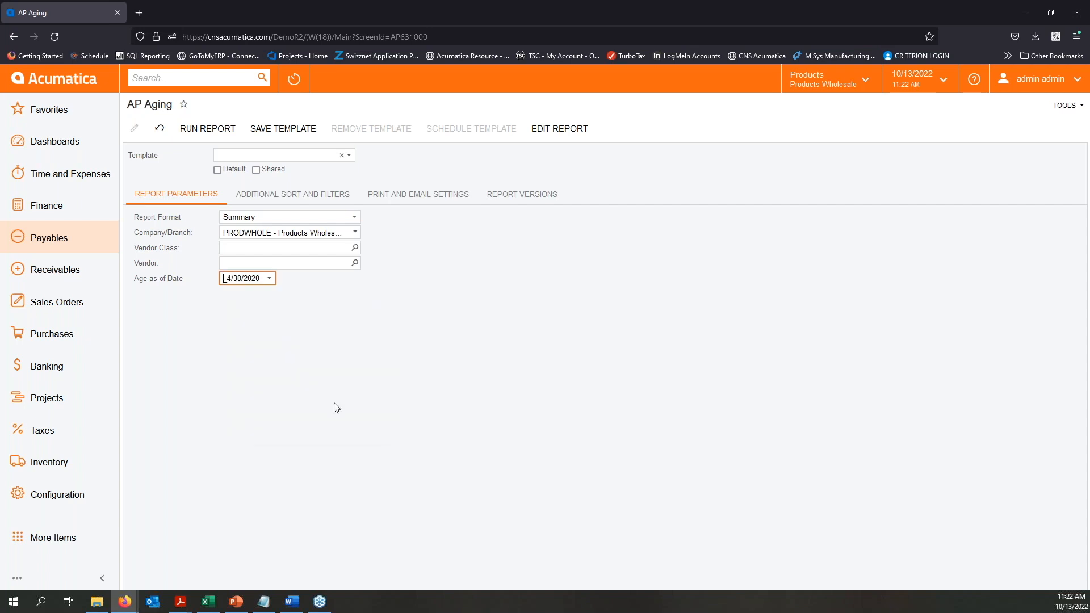
left_click(418, 334)
left_click(220, 137)
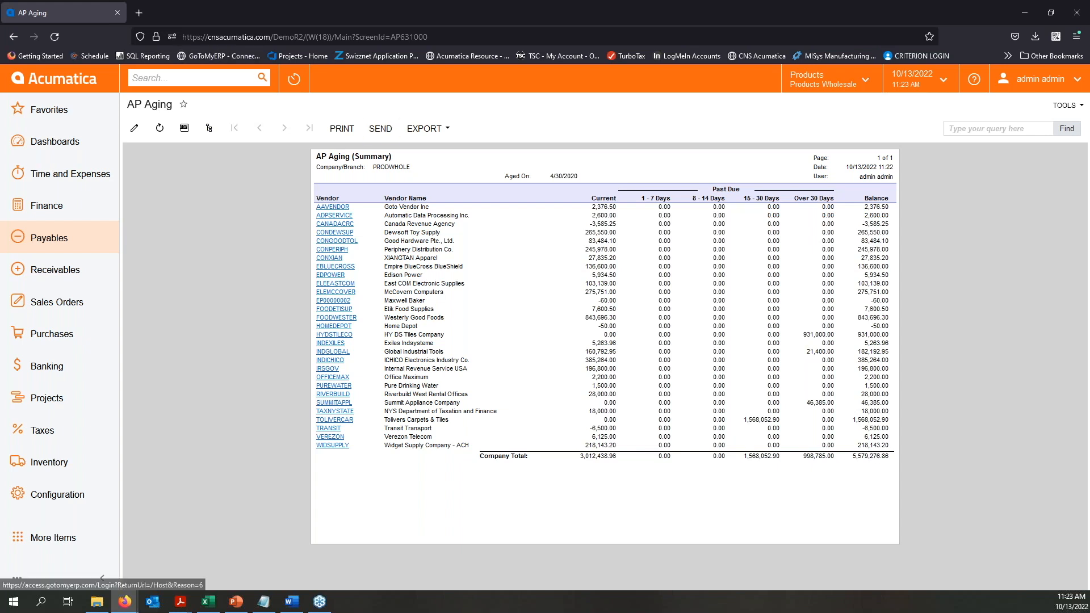
- Return to the AP Aging parameters, change the report format to Detailed, and rerun the report
left_click(134, 128)
left_click(337, 220)
left_click(259, 241)
left_click(221, 135)
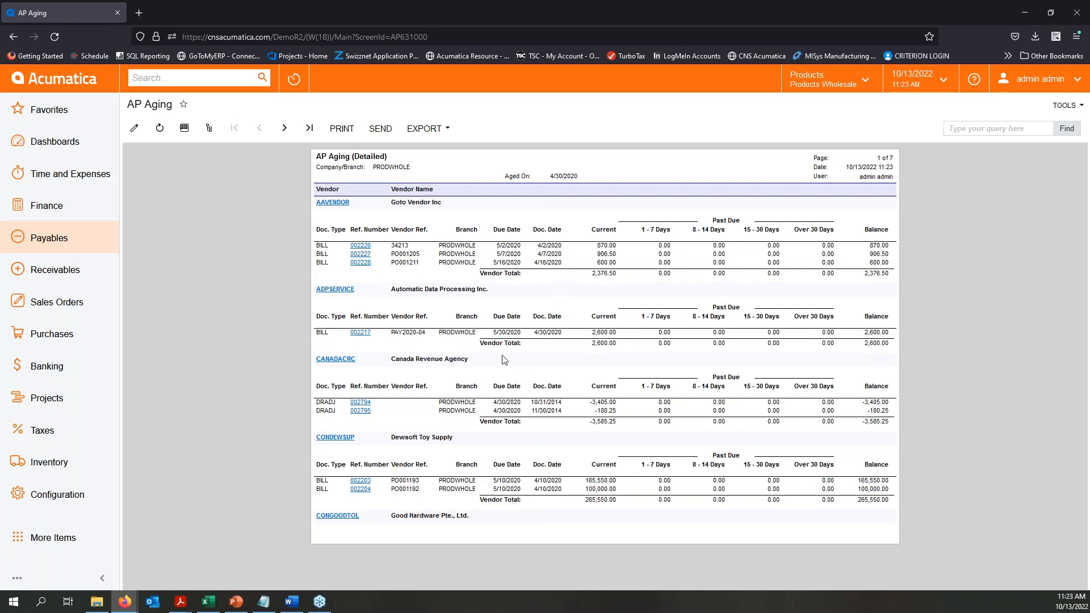
- Browse the first three pages of the detailed aging report, and open Accounts Payable Preferences to check the aging settings
left_click(283, 129)
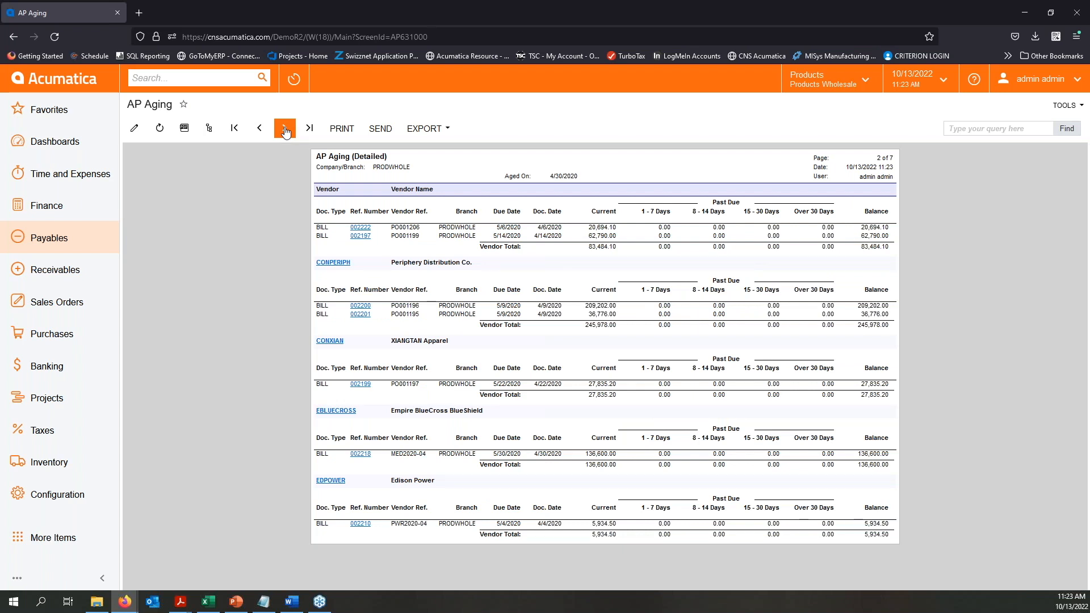
left_click(284, 128)
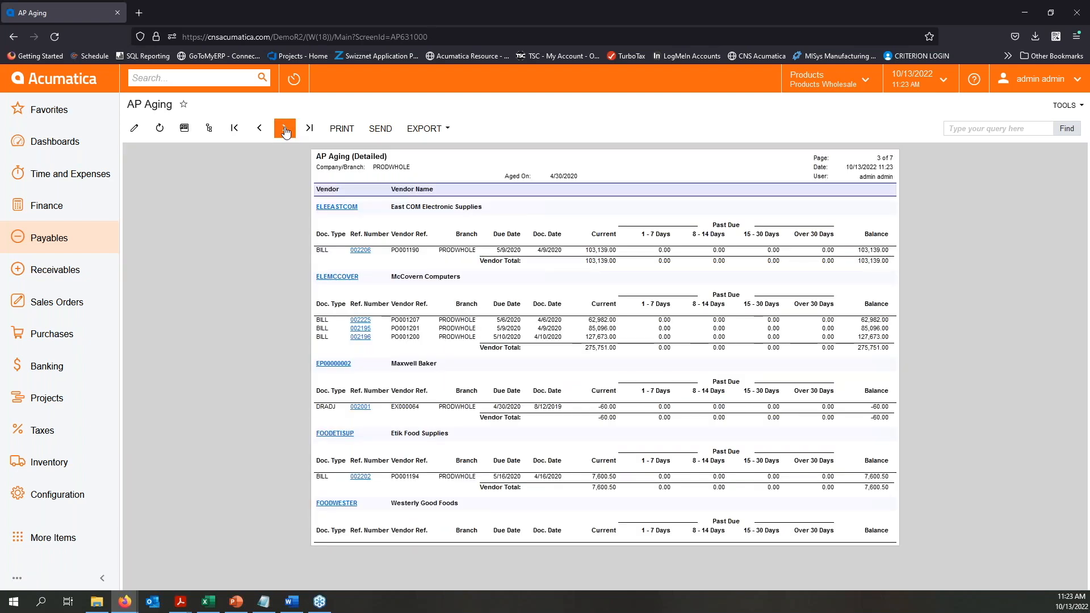
left_click(260, 128)
left_click(235, 129)
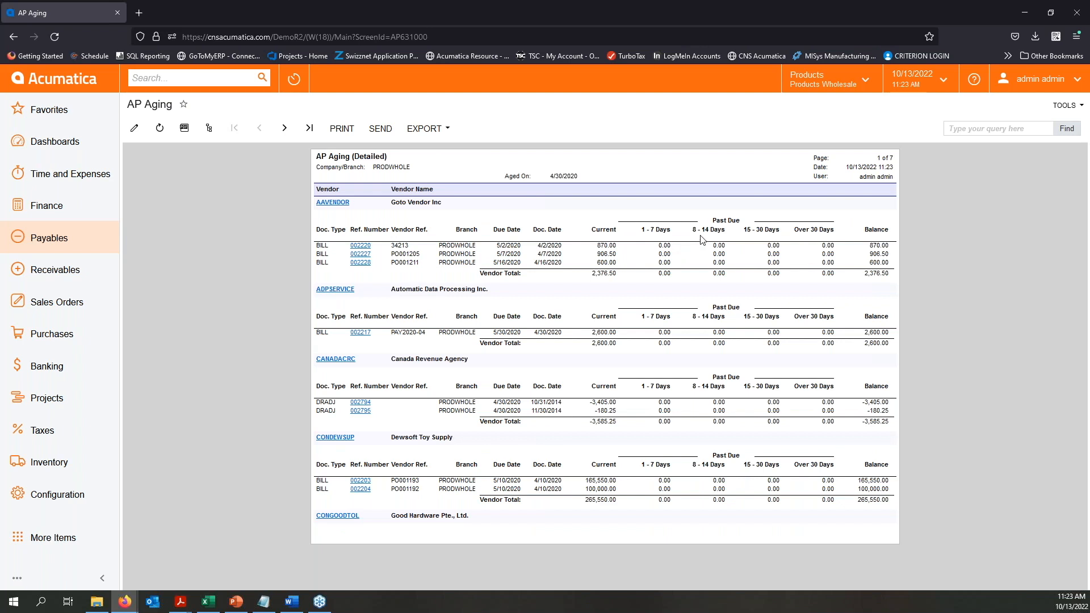
left_click(62, 242)
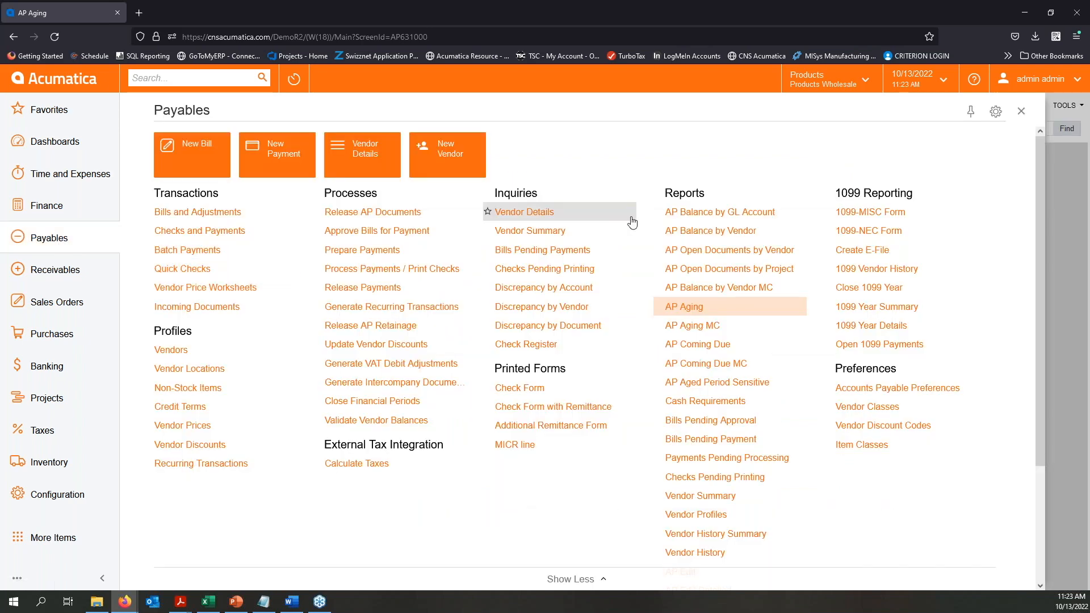
left_click(924, 390)
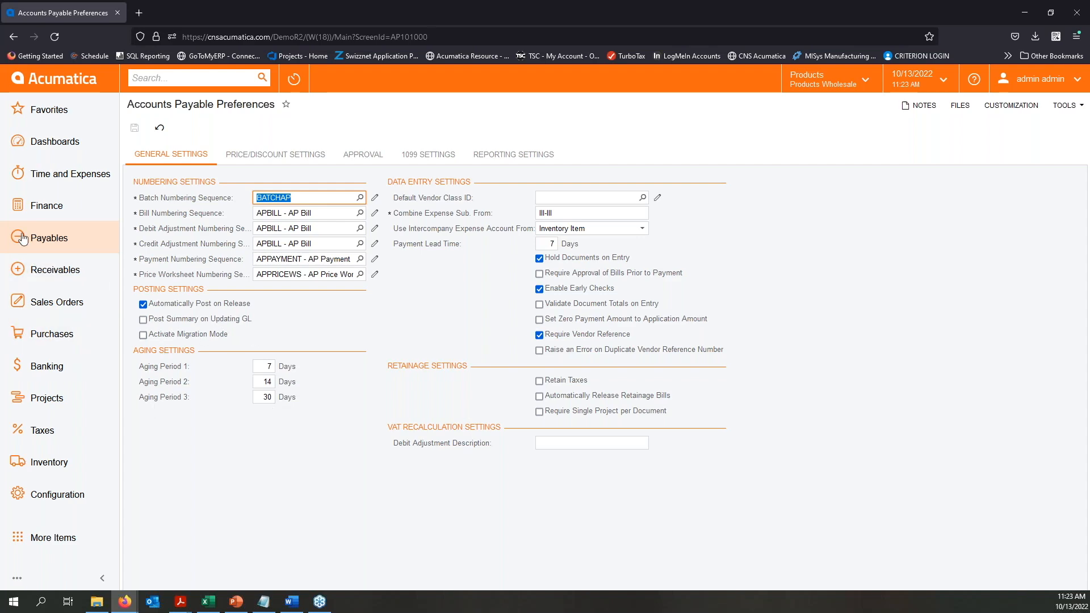
- Reopen the AP Aging report, set the Age as of Date to 4/30/2020, and run it in Detailed format
left_click(43, 238)
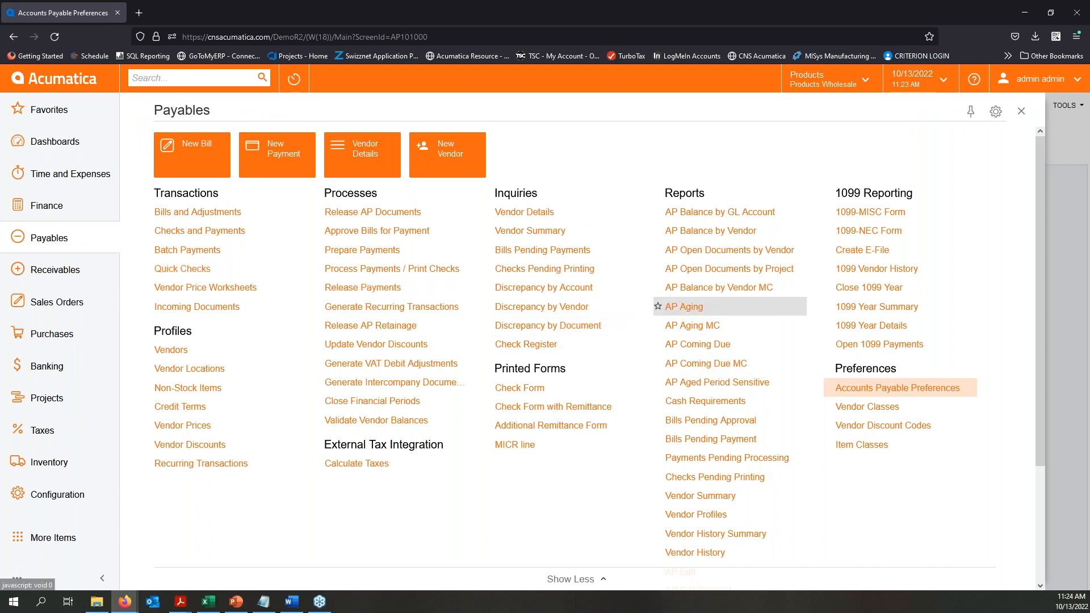
left_click(675, 304)
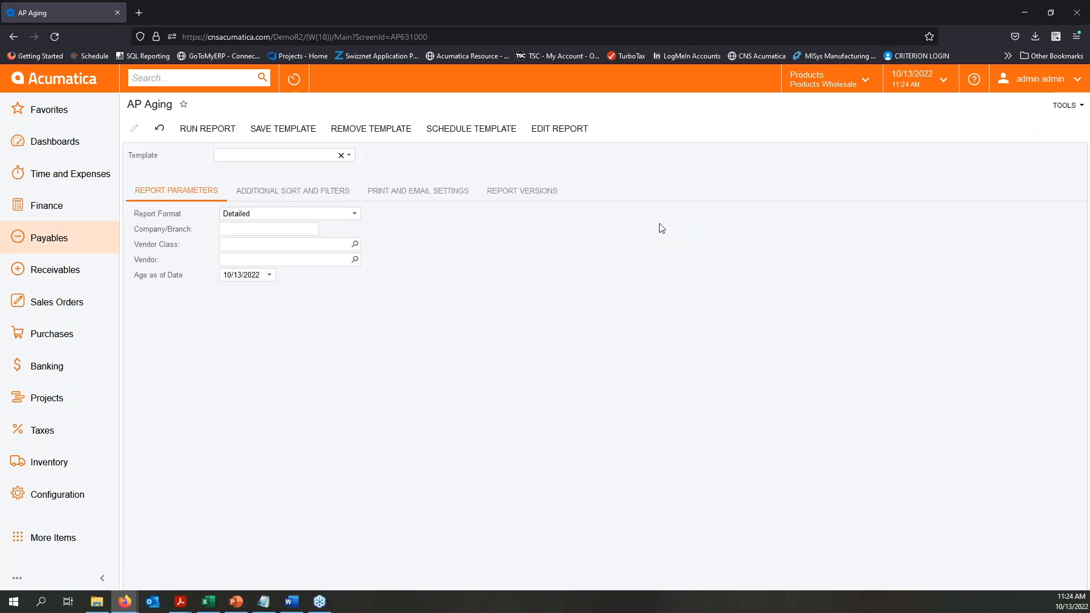
left_click(264, 278)
left_click(269, 278)
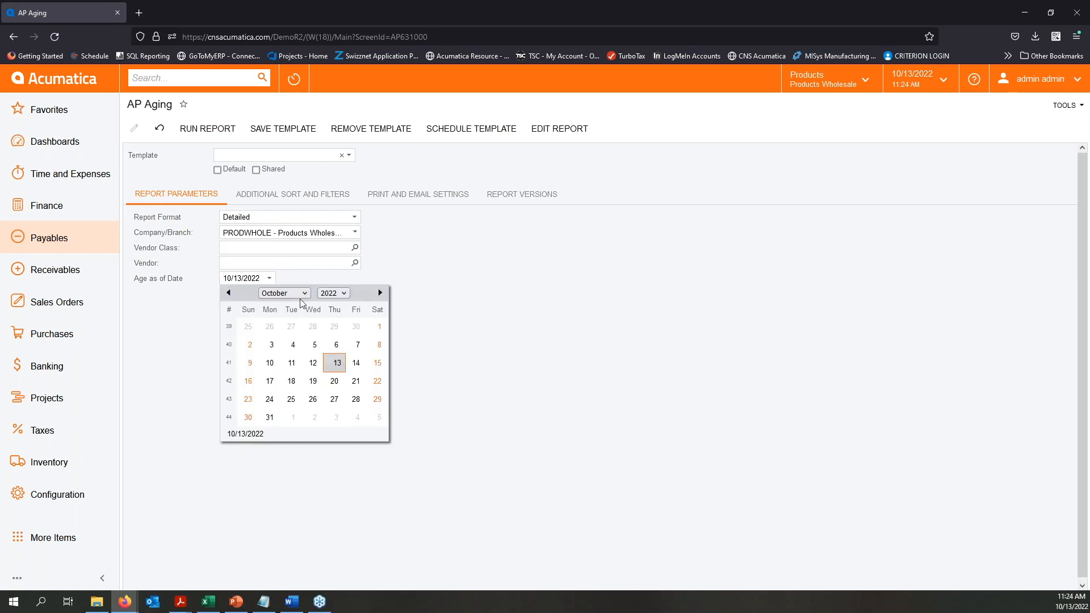
left_click(336, 292)
left_click(341, 353)
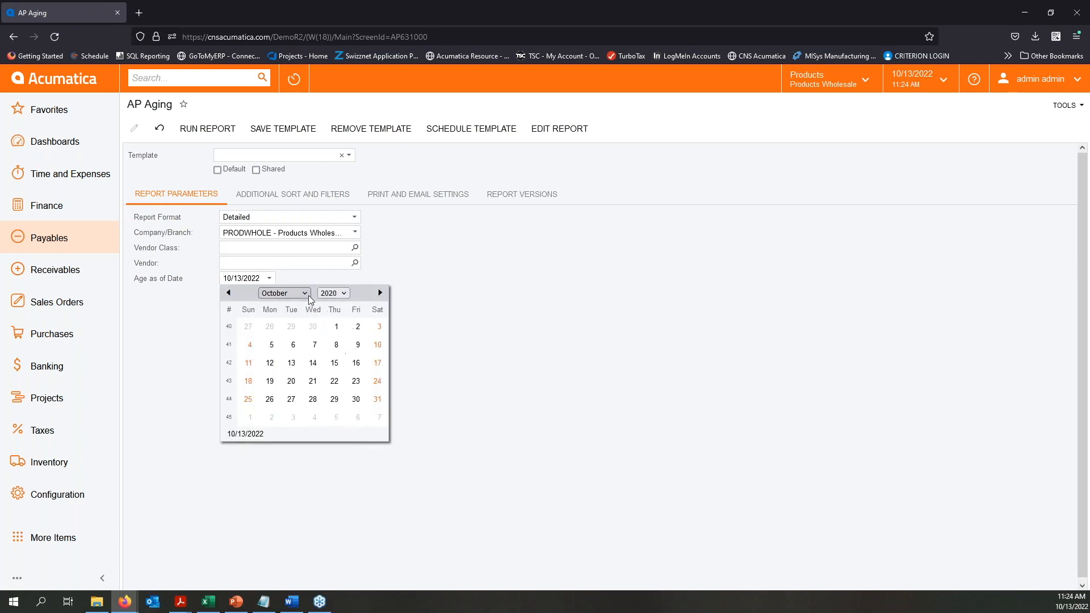
left_click(309, 294)
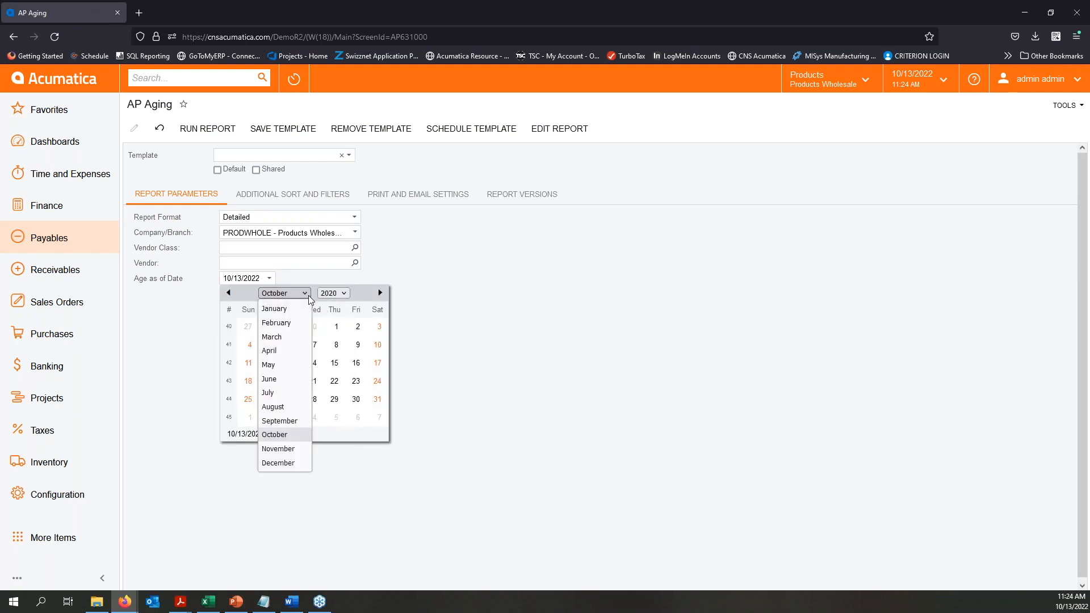
left_click(278, 350)
left_click(334, 399)
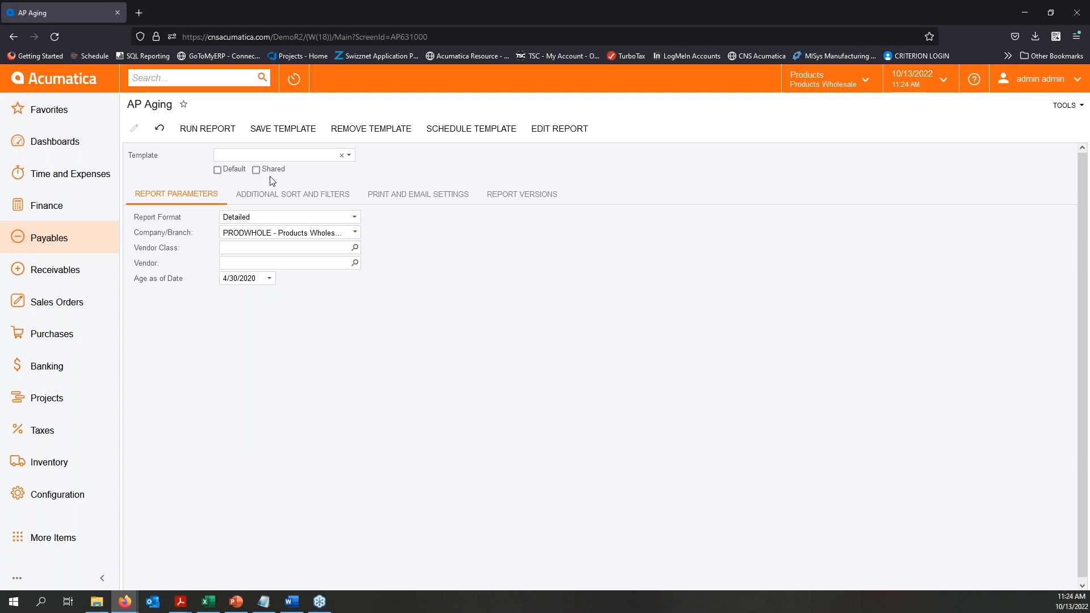
left_click(208, 129)
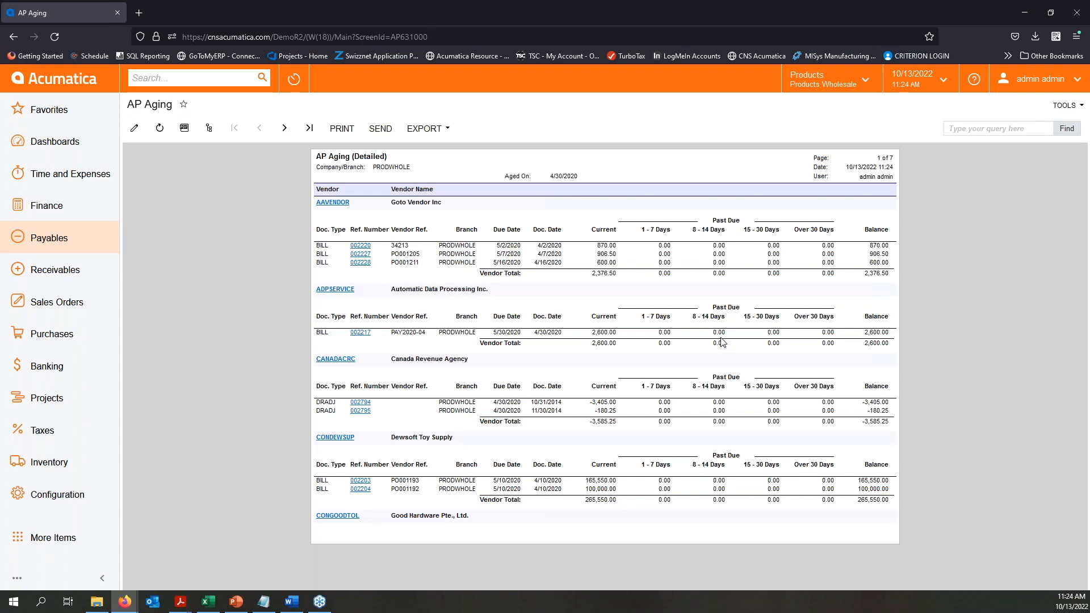
- Open the AP Coming Due MC report and set its report format to Summary
left_click(64, 244)
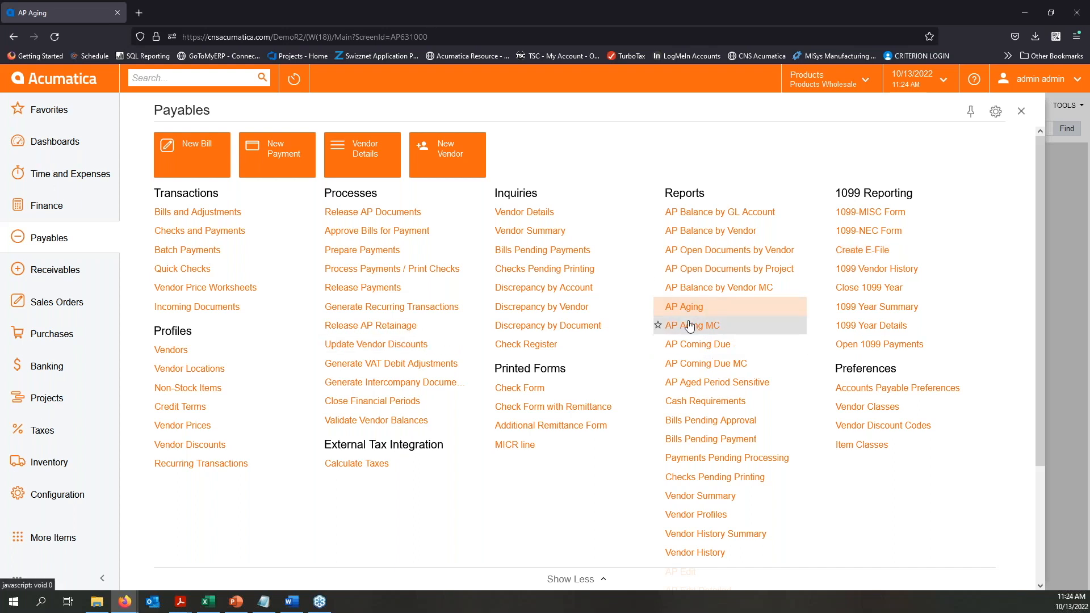
left_click(739, 366)
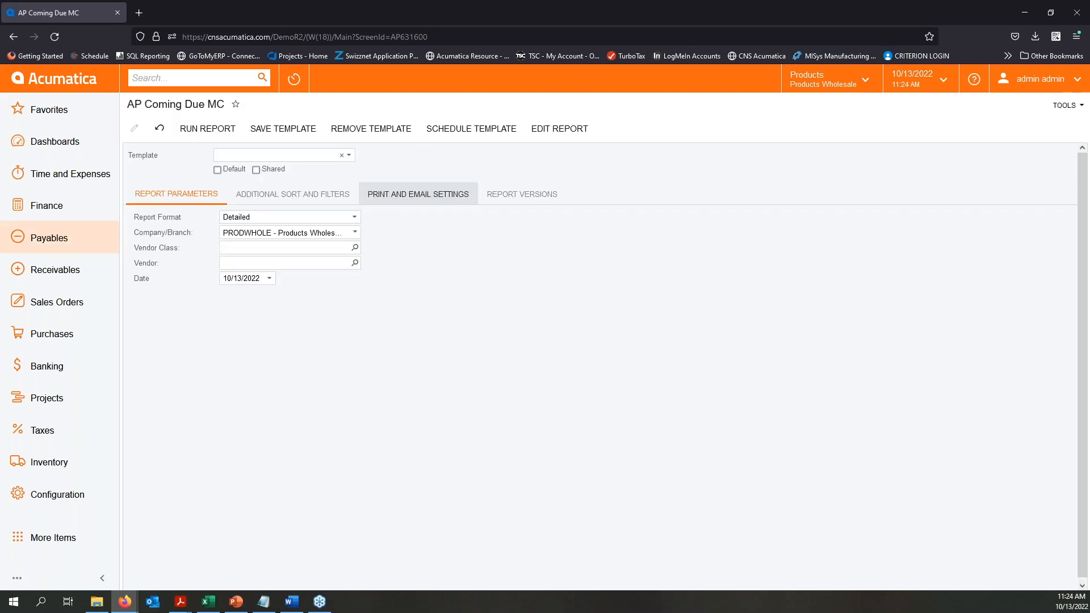
left_click(352, 218)
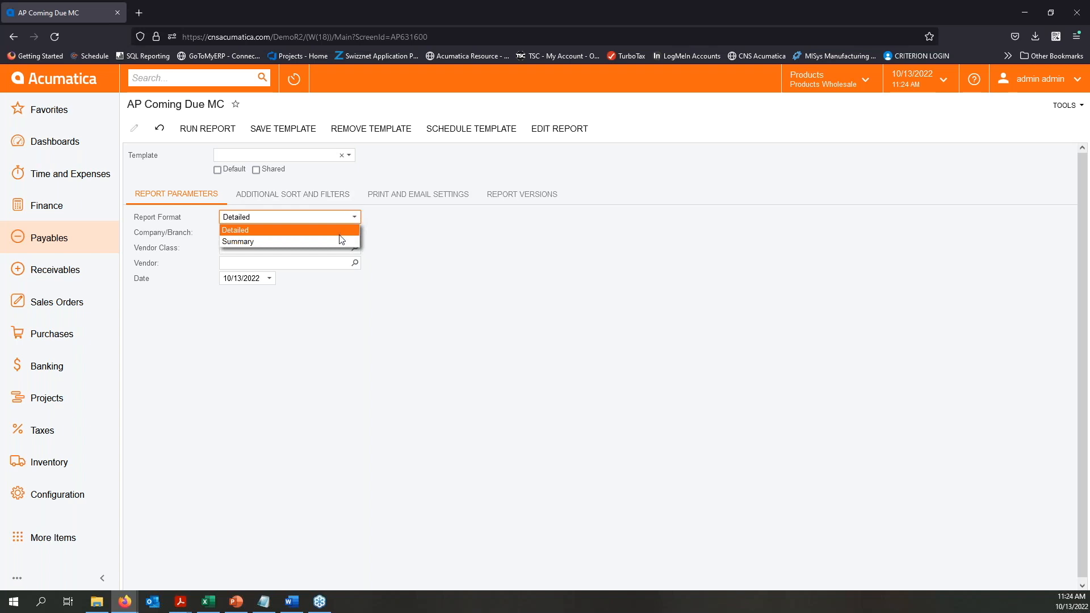
left_click(312, 244)
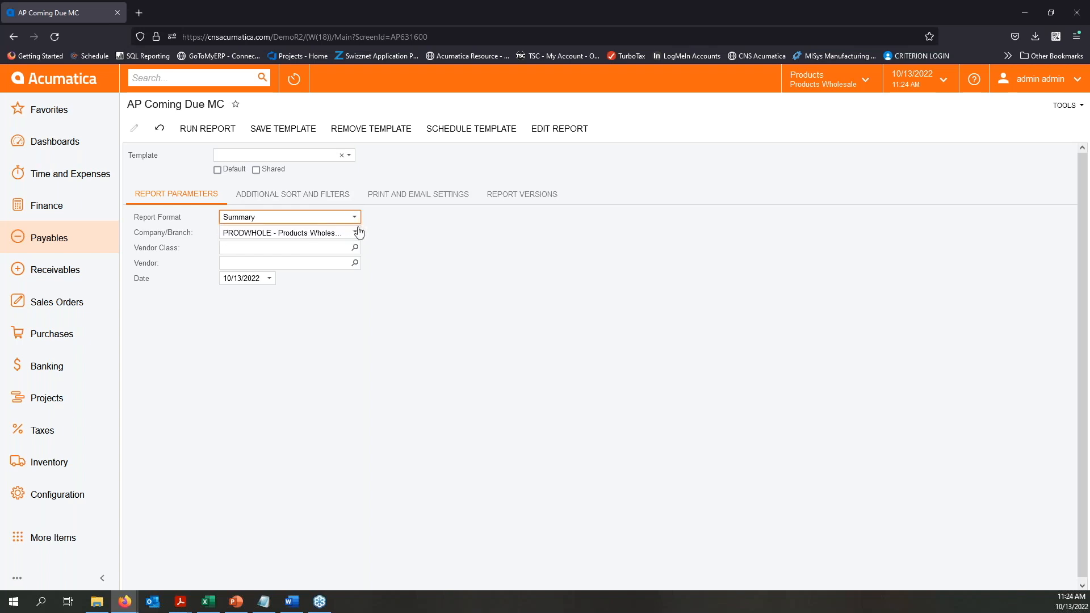
- Set the AP Coming Due MC date to 4/30/2020 and run the summary report
left_click(269, 278)
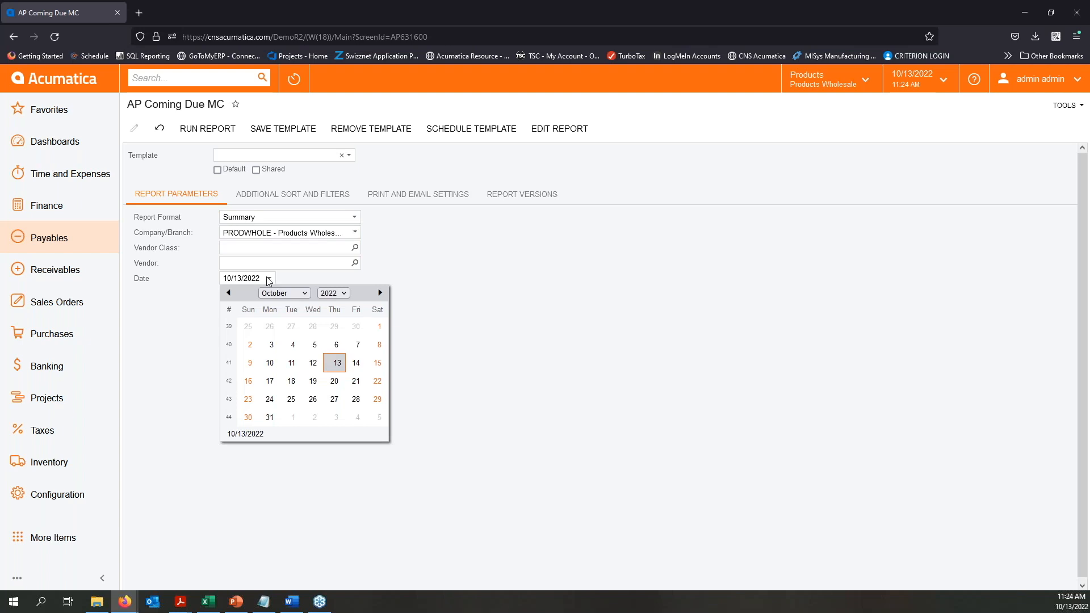
left_click(343, 293)
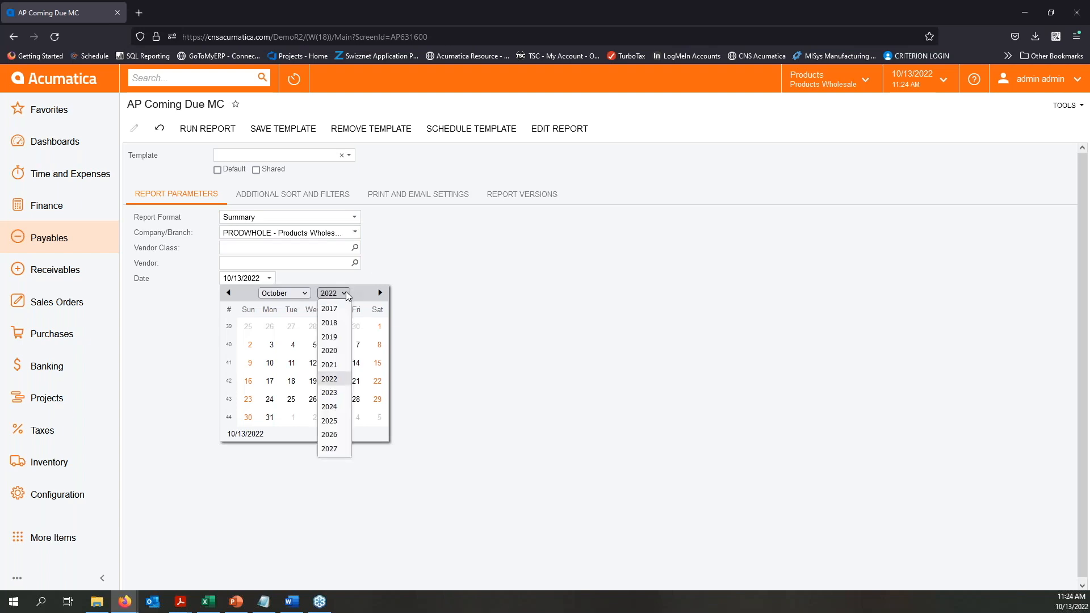
left_click(335, 356)
left_click(305, 293)
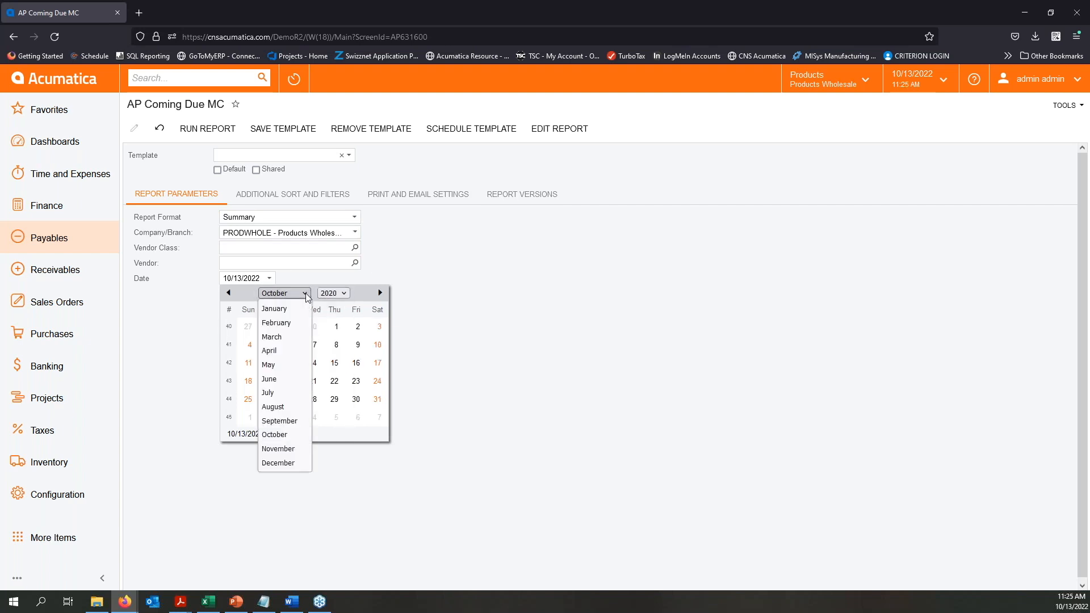
left_click(276, 352)
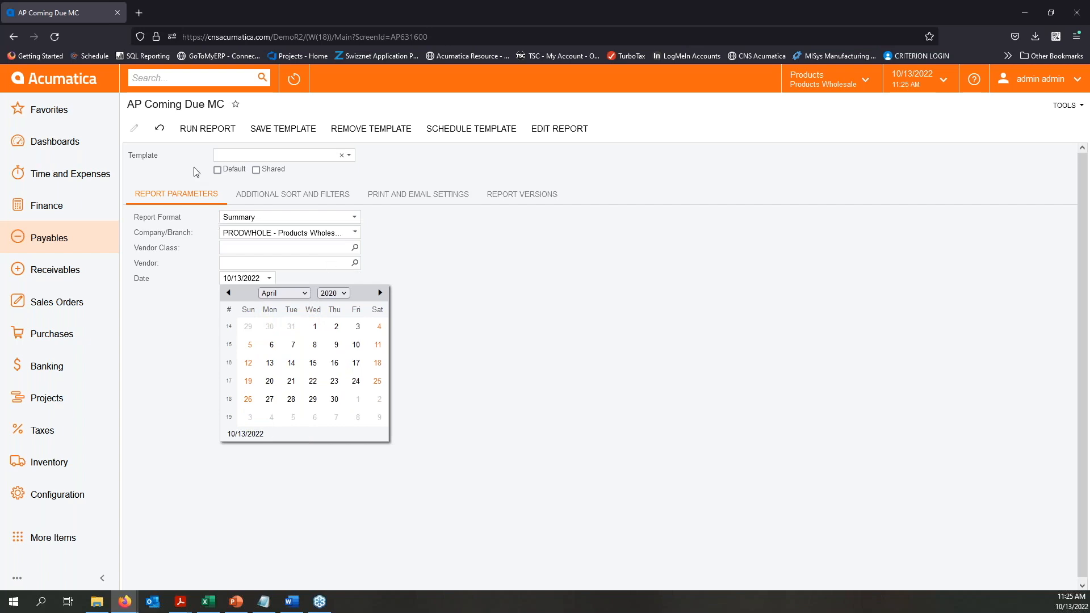
left_click(335, 399)
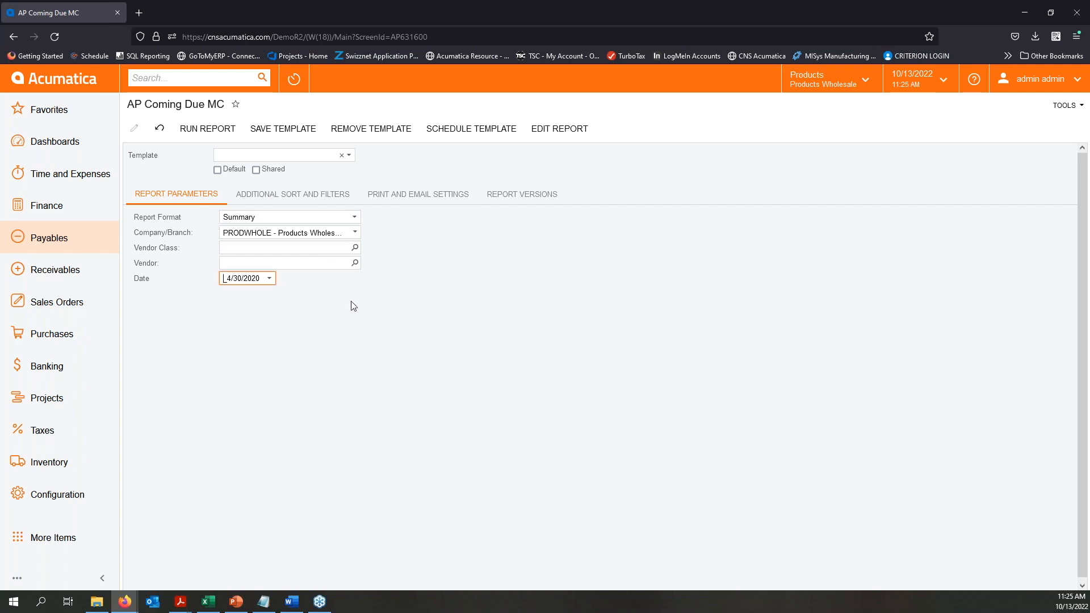
left_click(223, 128)
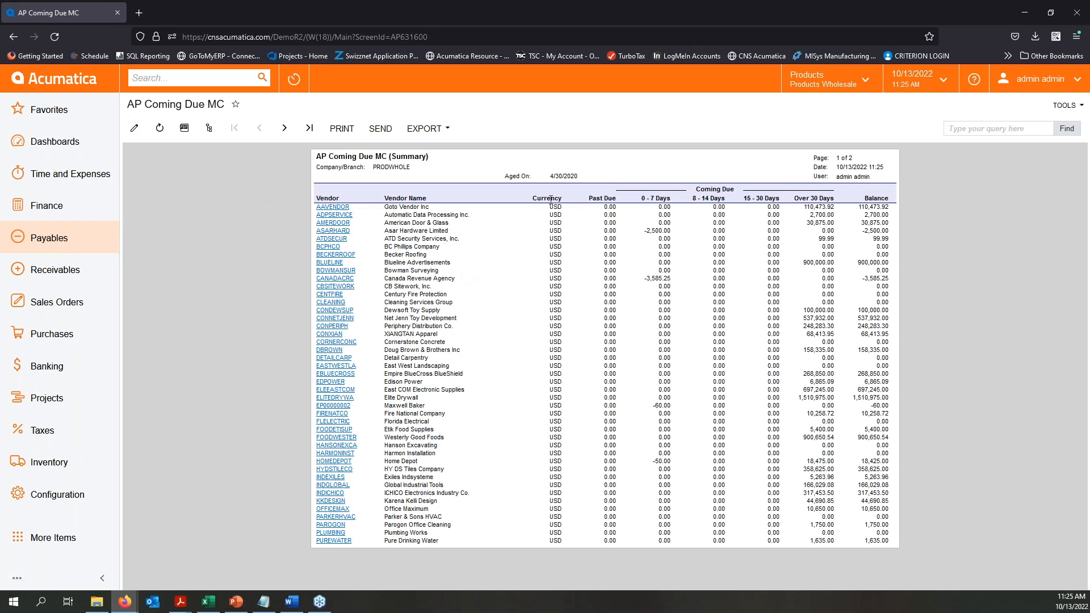
- View both pages of the AP Coming Due MC summary, and return to its report parameters
left_click(285, 129)
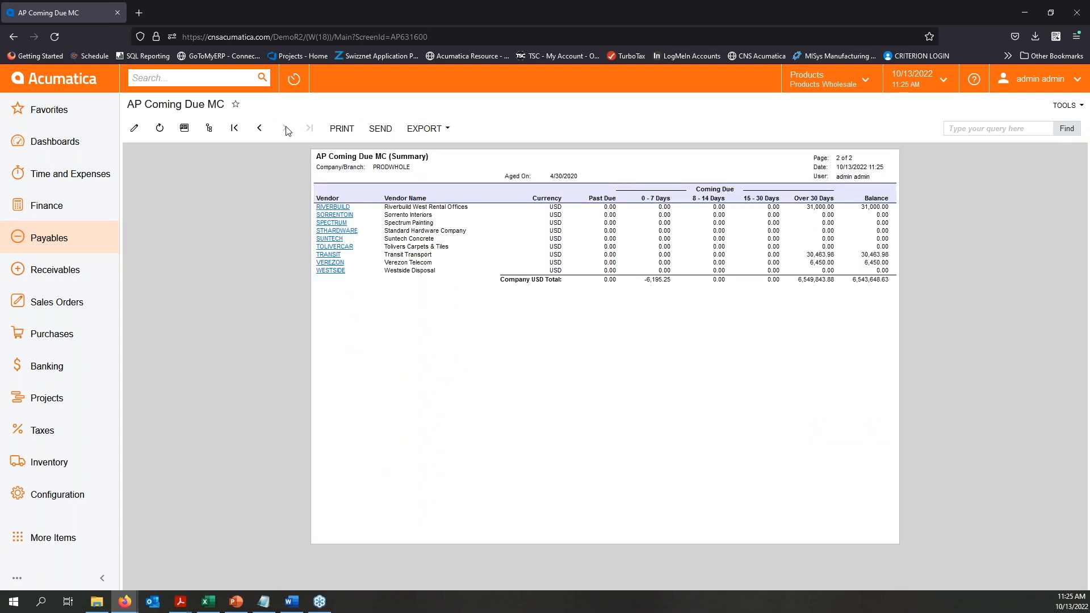
left_click(260, 128)
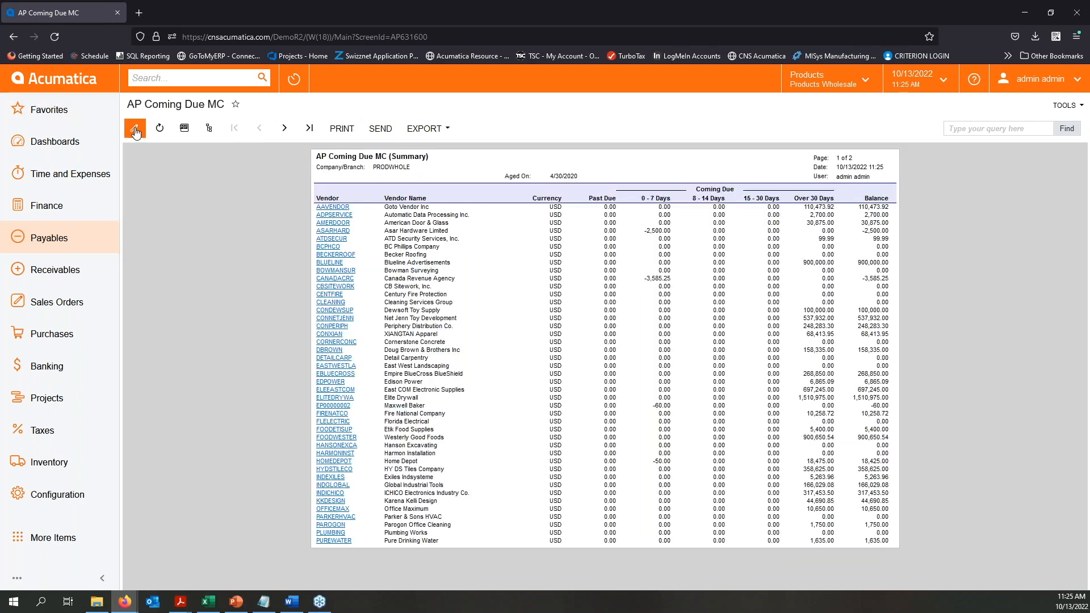
left_click(135, 130)
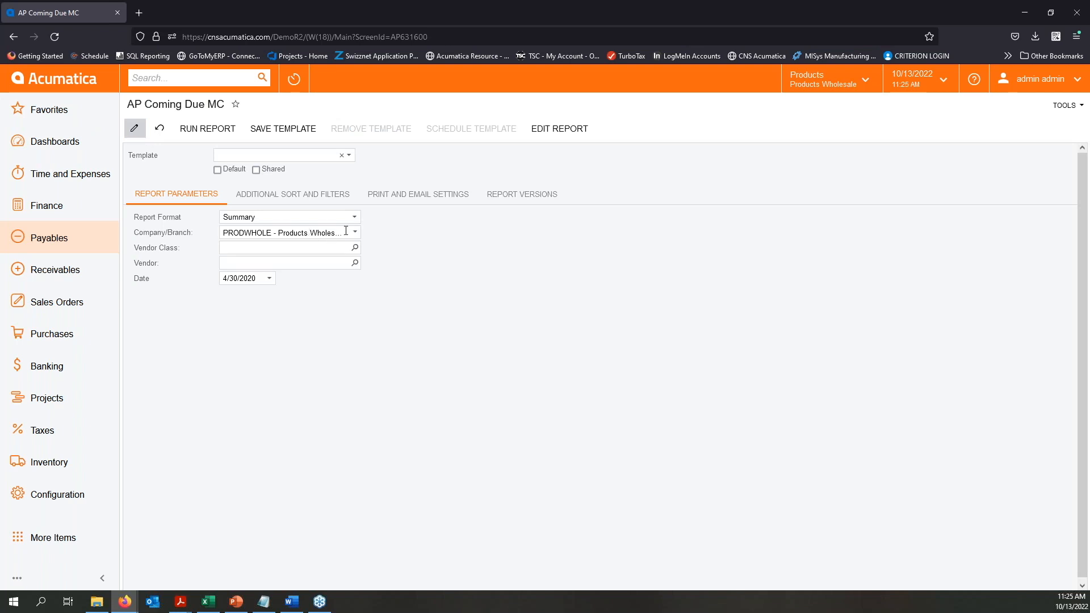
left_click(269, 279)
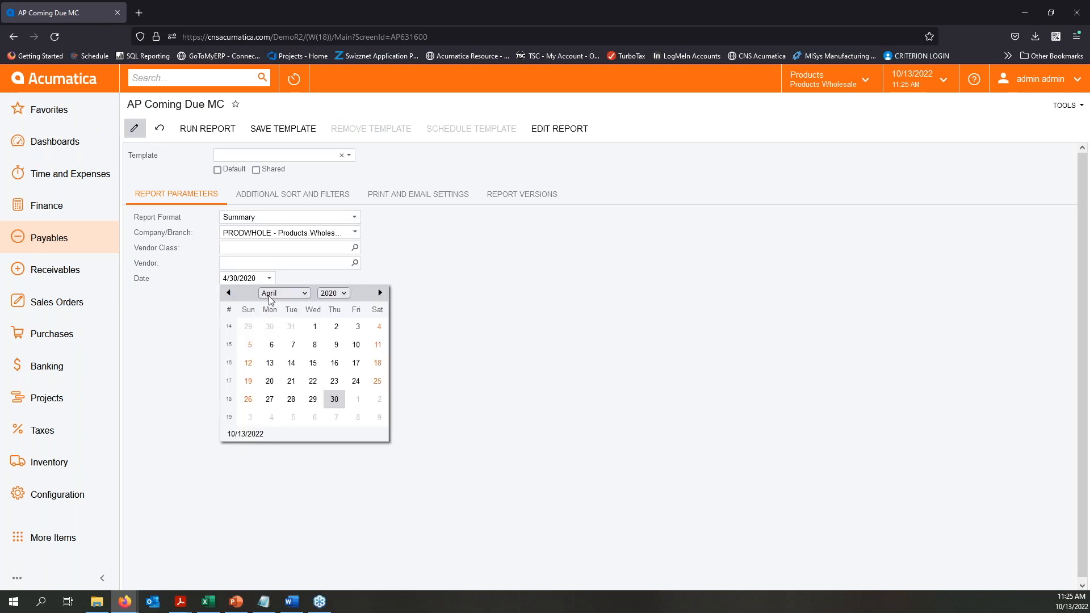
left_click(289, 293)
left_click(275, 308)
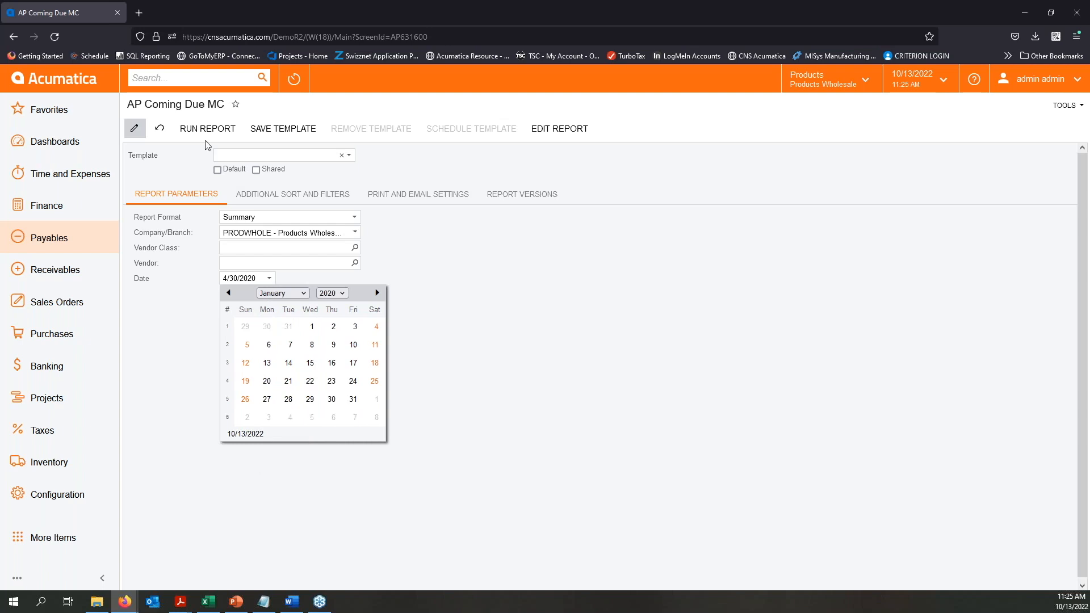
left_click(630, 356)
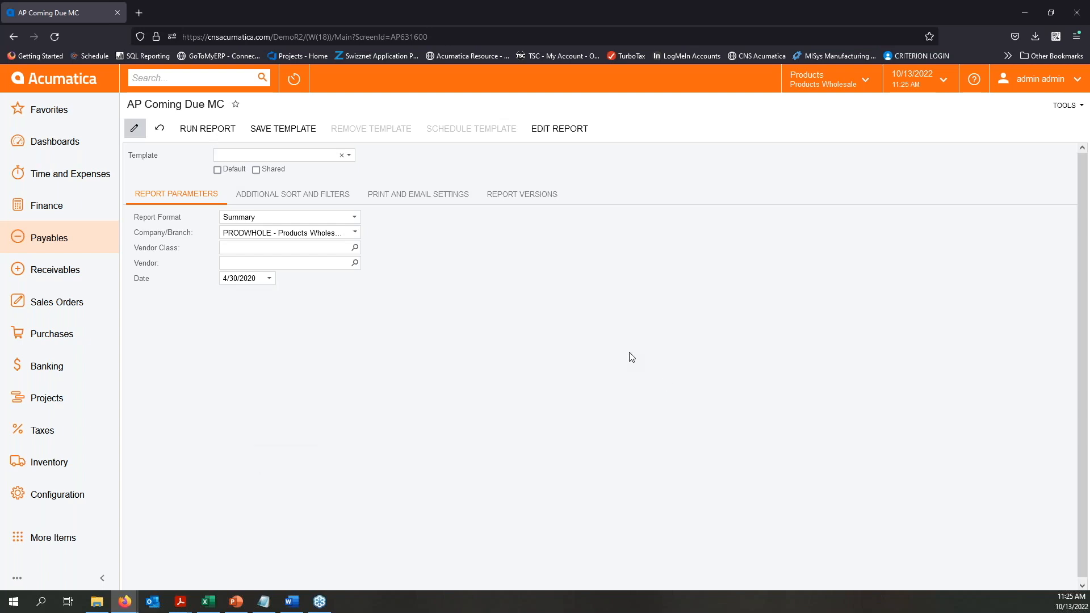
- Run the AP Coming Due MC summary report with the date 1/31/2020 and view its second page
left_click(273, 279)
left_click(272, 295)
left_click(275, 309)
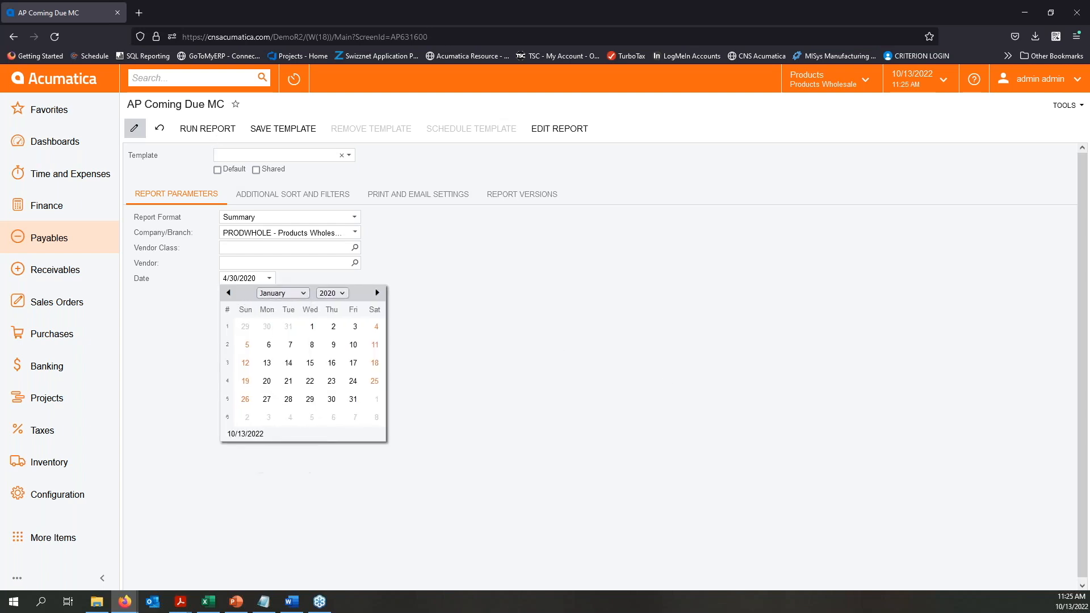
left_click(357, 399)
left_click(216, 135)
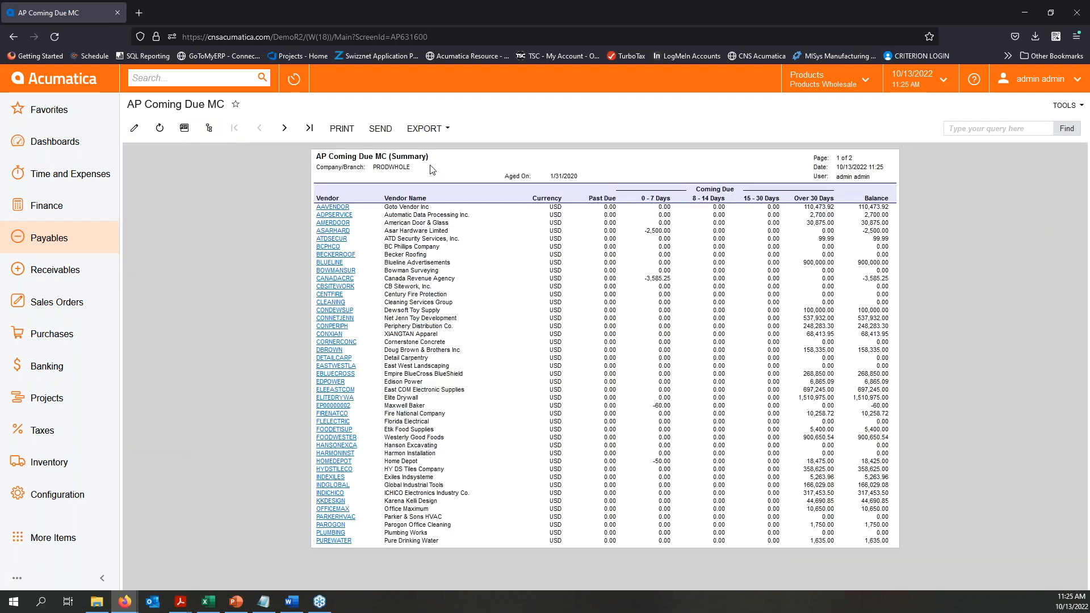
left_click(285, 128)
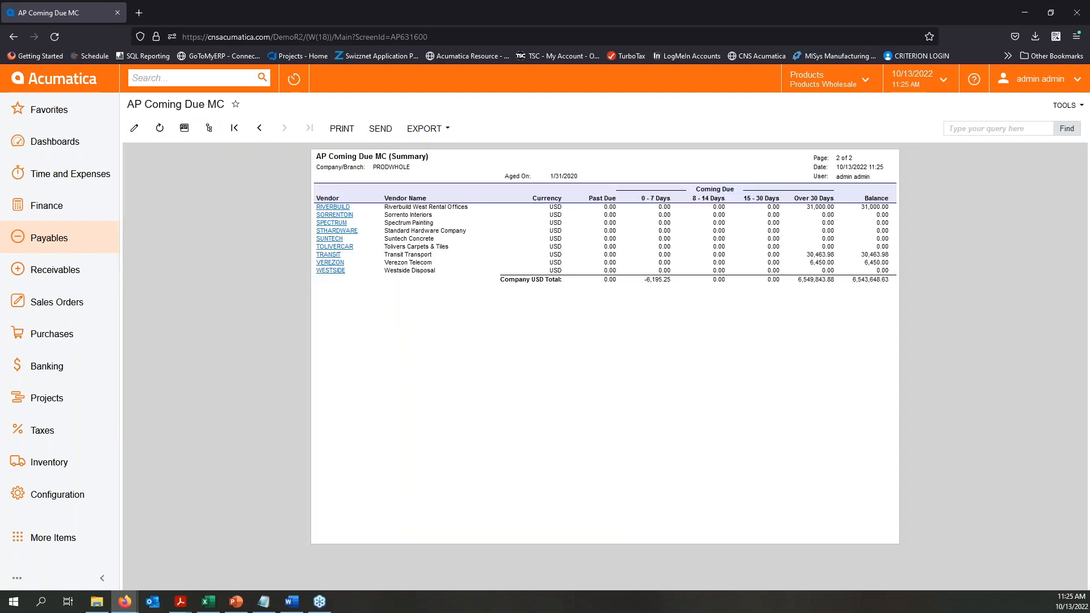
- Rerun the AP Coming Due MC summary report with the date set to 9/30/2020 and view both pages
left_click(134, 128)
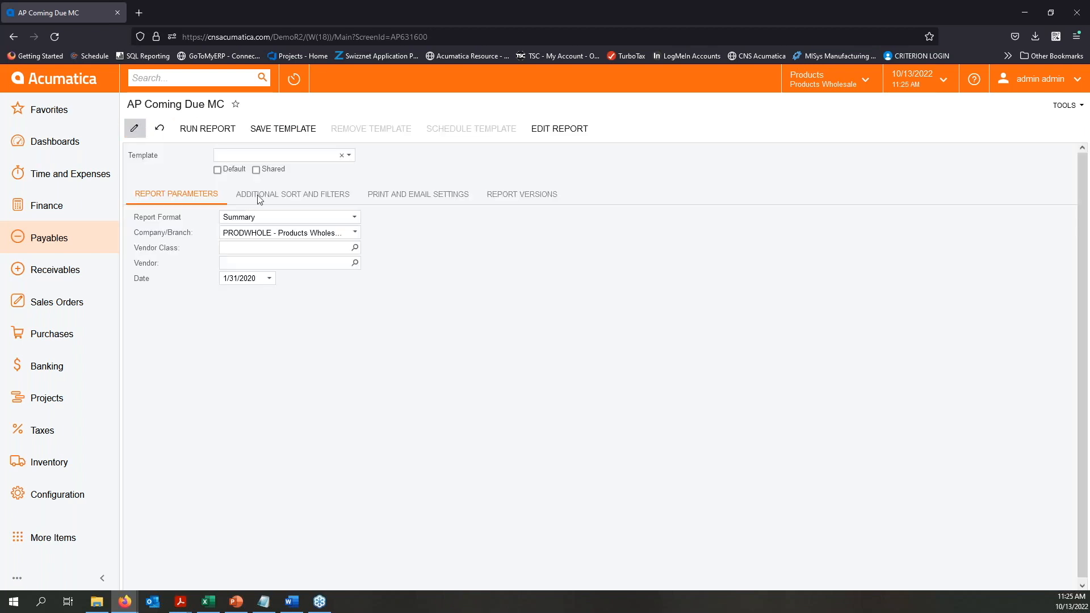
left_click(270, 278)
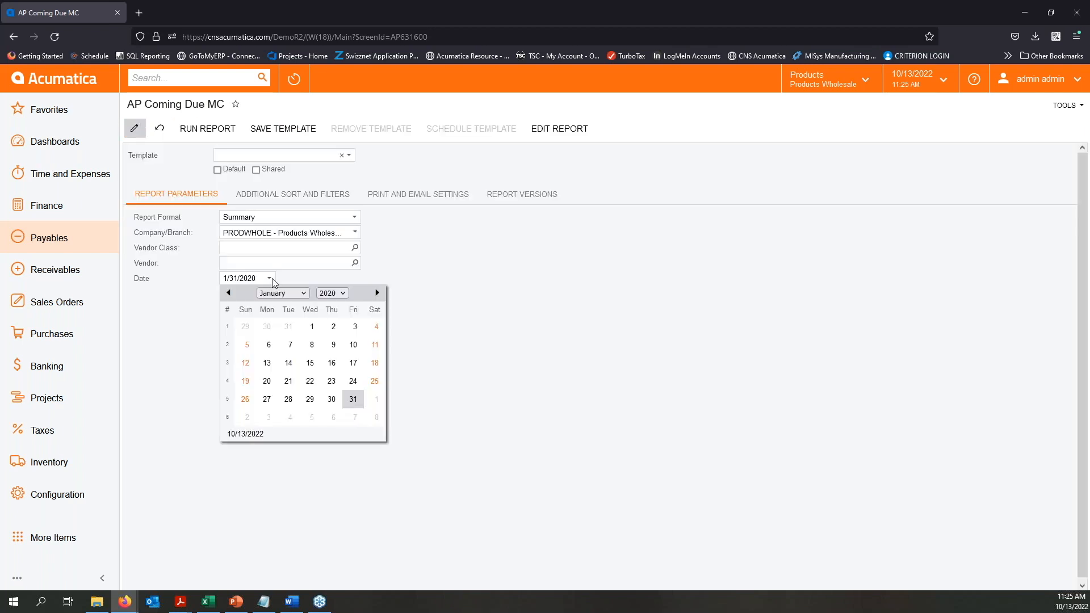
left_click(305, 294)
left_click(278, 421)
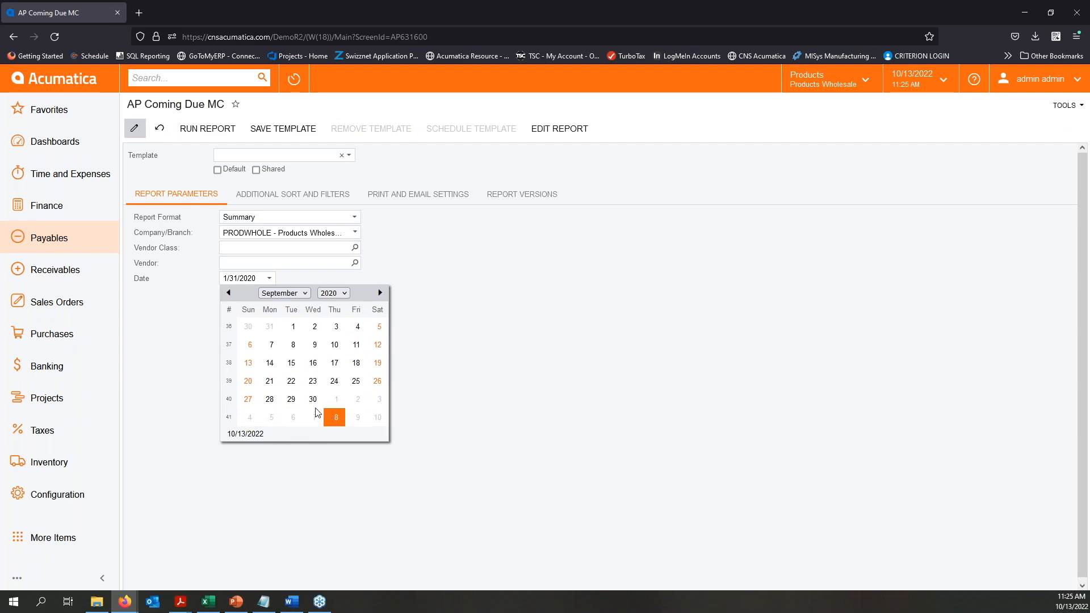
left_click(313, 399)
left_click(208, 128)
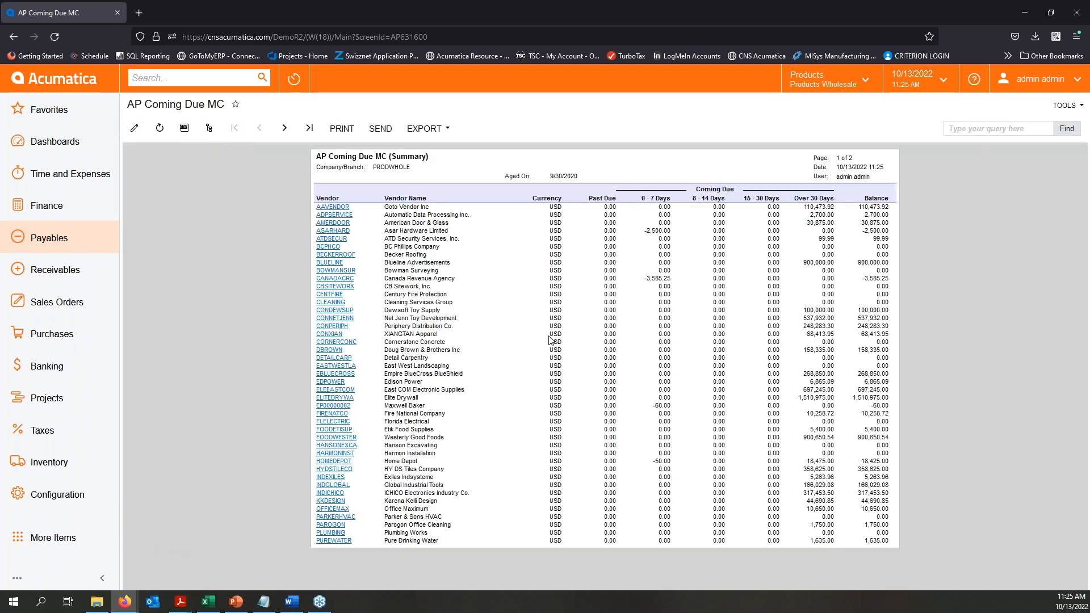
left_click(285, 129)
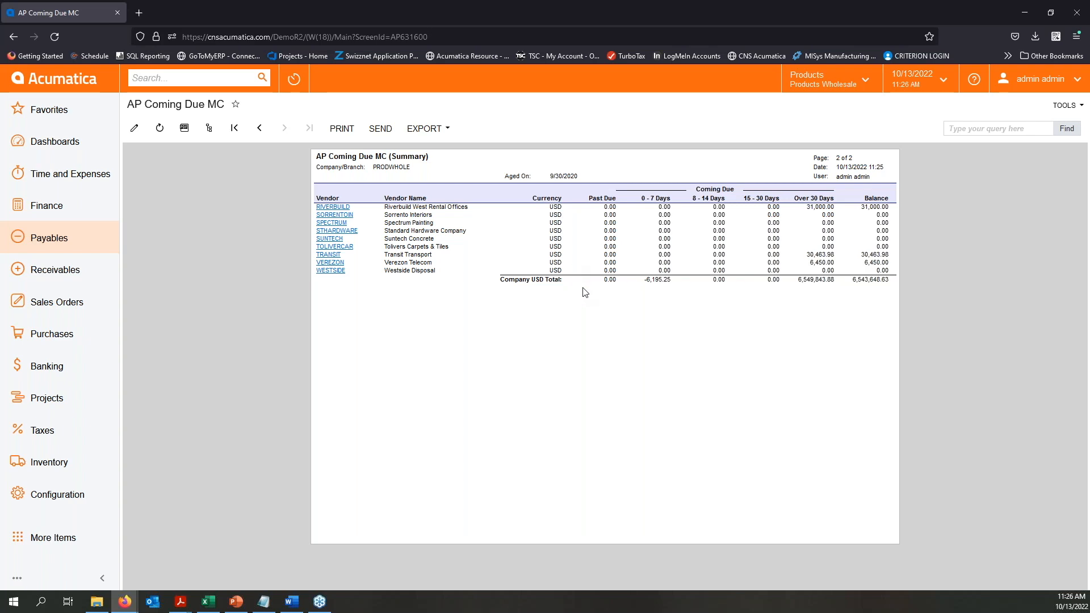
left_click(259, 127)
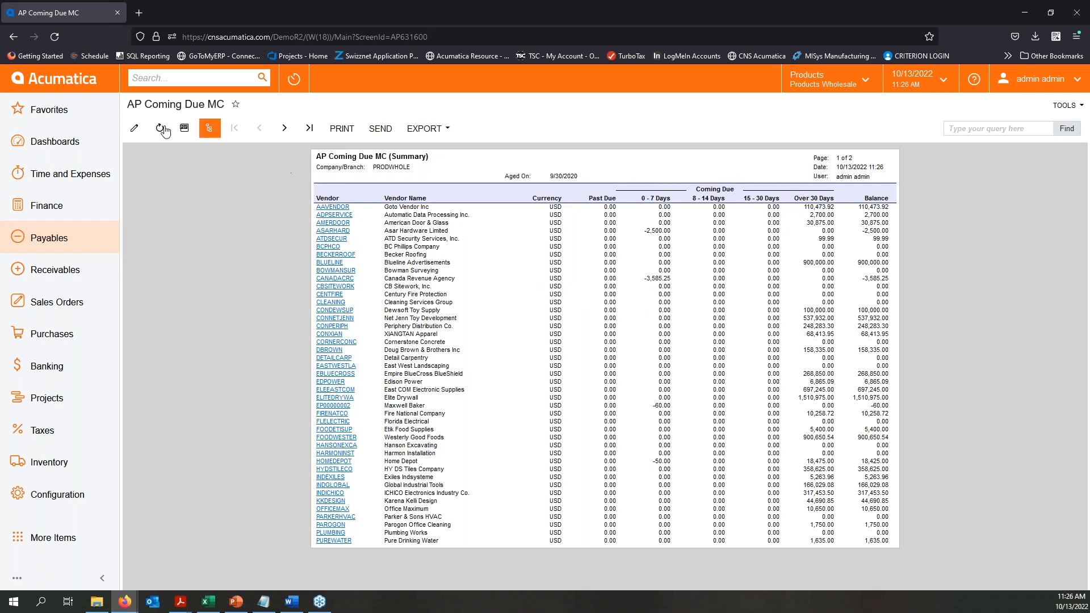
- Set the AP Coming Due MC date back to 4/30/2020, rerun the summary report, and view its second page
left_click(134, 128)
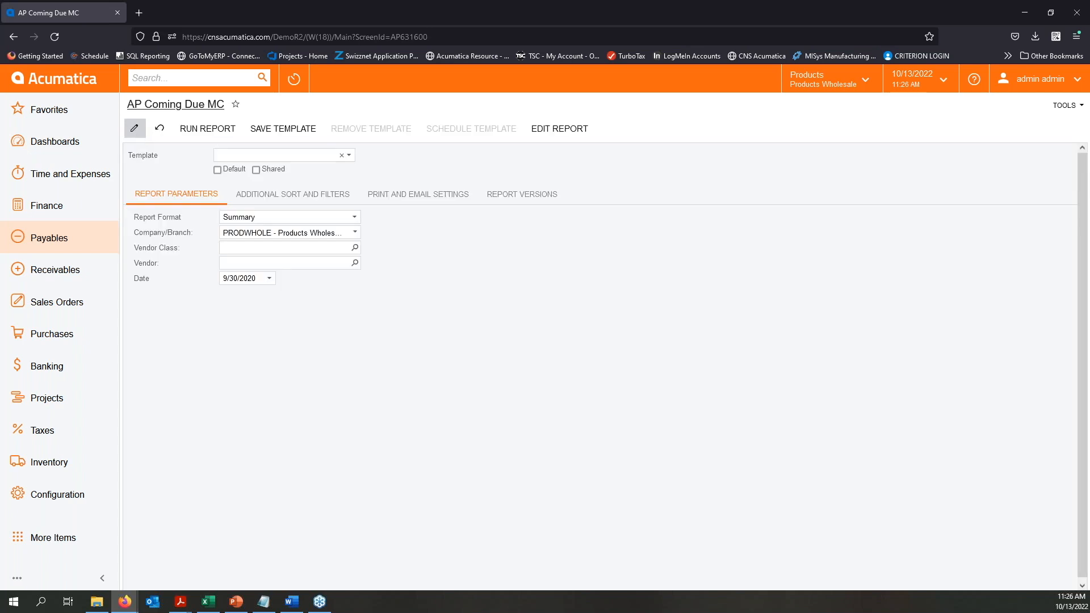
left_click(271, 280)
left_click(281, 294)
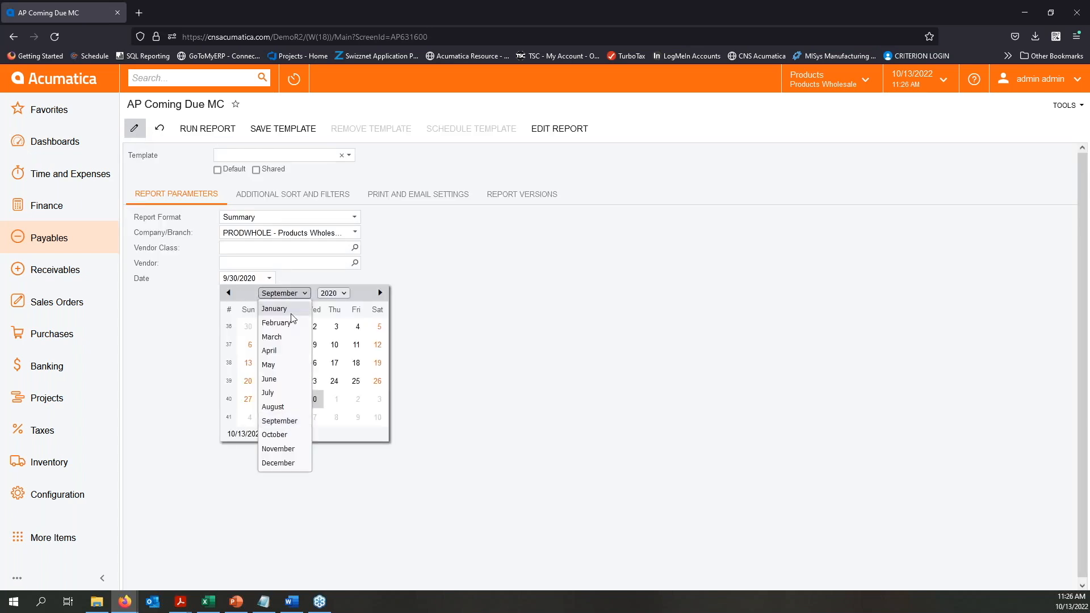
left_click(277, 356)
left_click(329, 400)
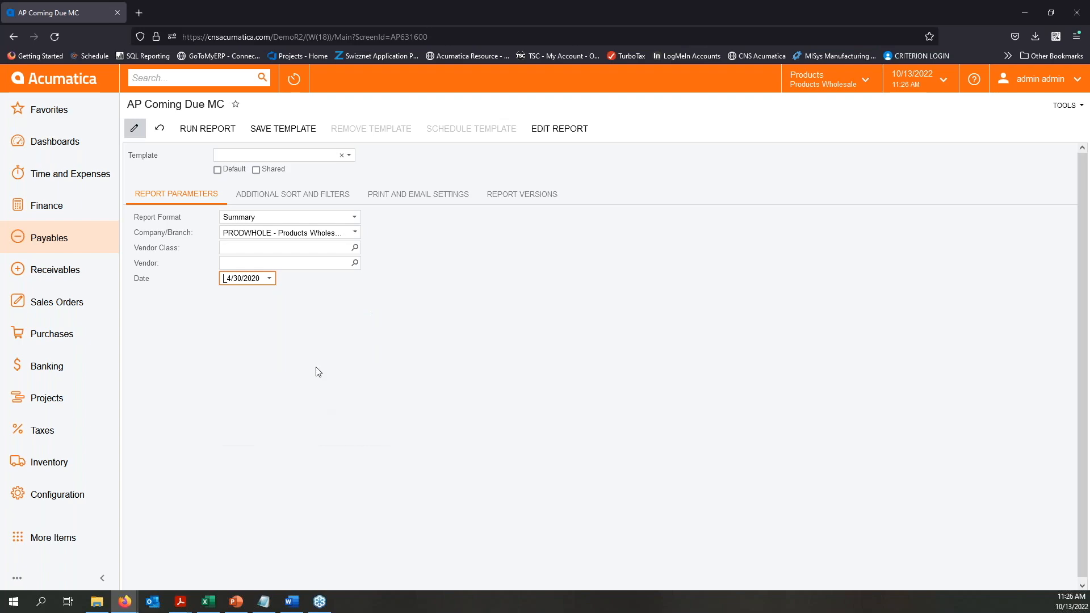
left_click(217, 129)
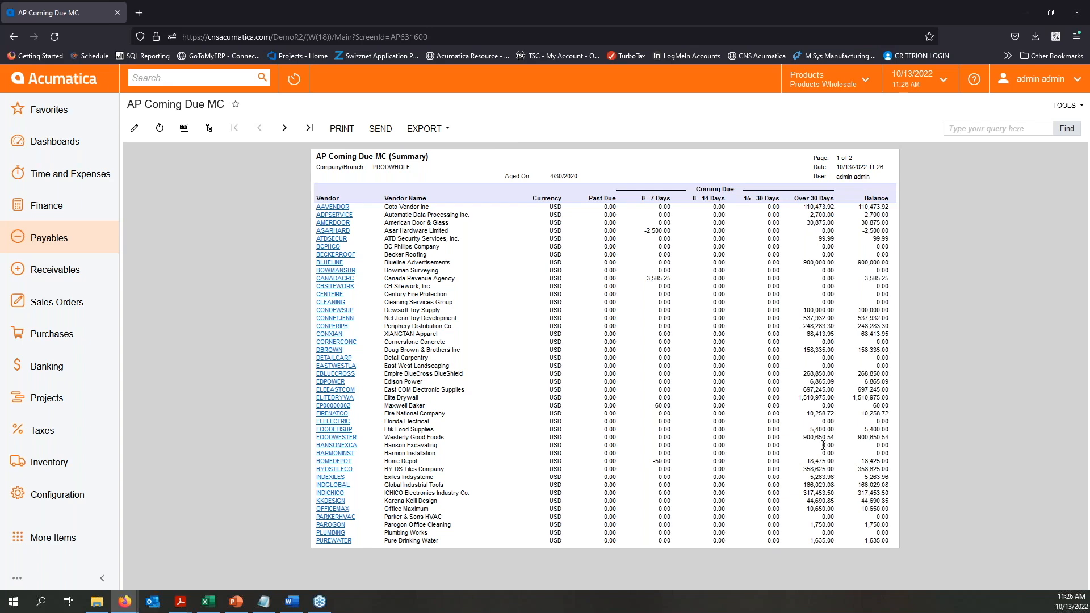
left_click(283, 128)
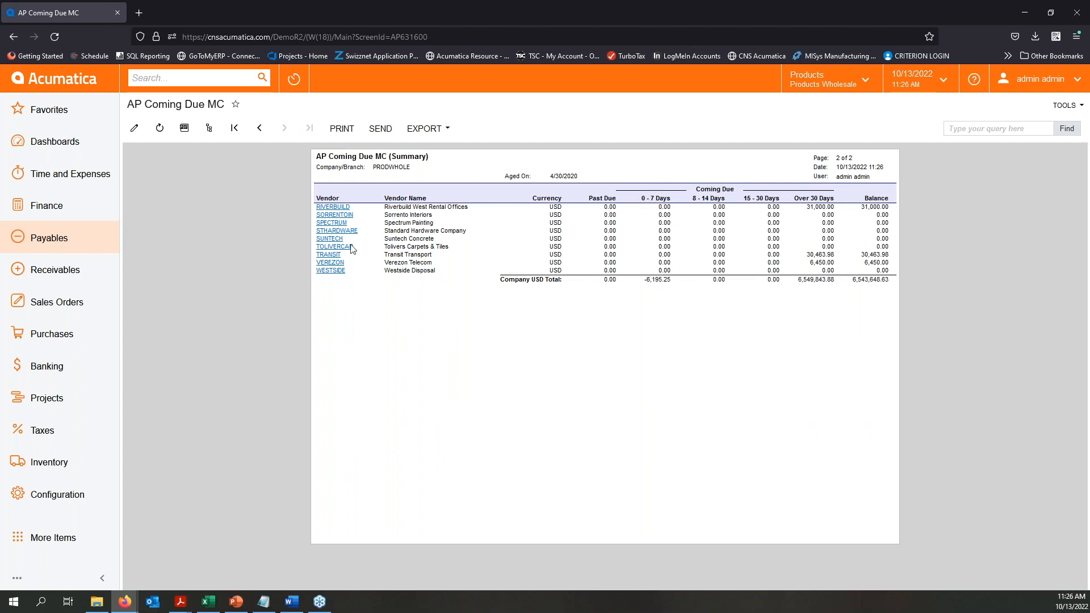
- Return to the AP Coming Due MC report parameters and set the report format to Detailed
left_click(134, 128)
left_click(353, 218)
left_click(258, 225)
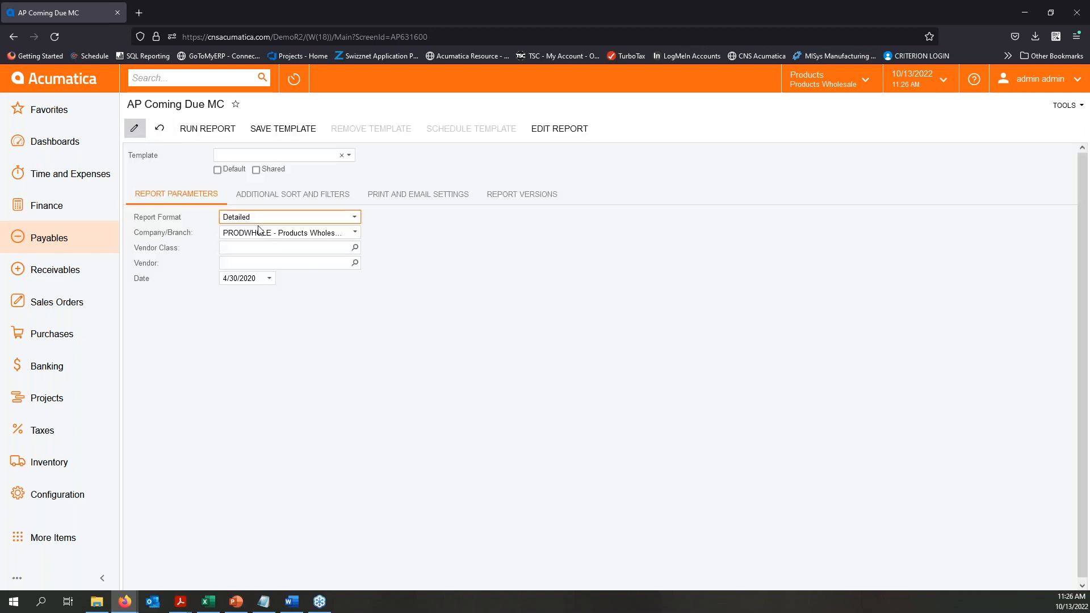
- Set the AP Coming Due MC date to 3/31/2021 and run the detailed report
left_click(275, 279)
left_click(309, 296)
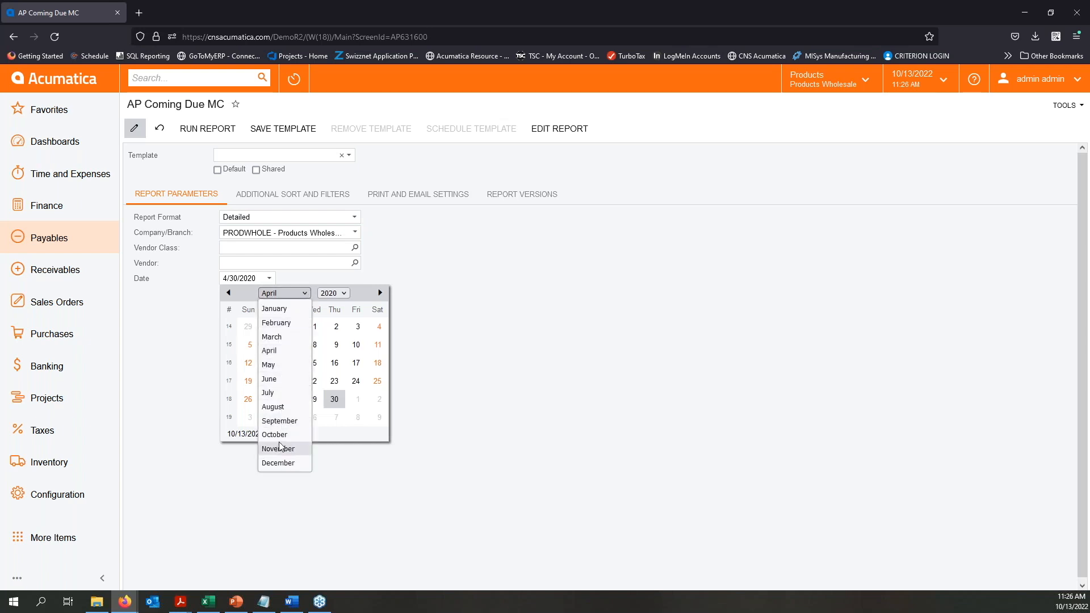
left_click(341, 293)
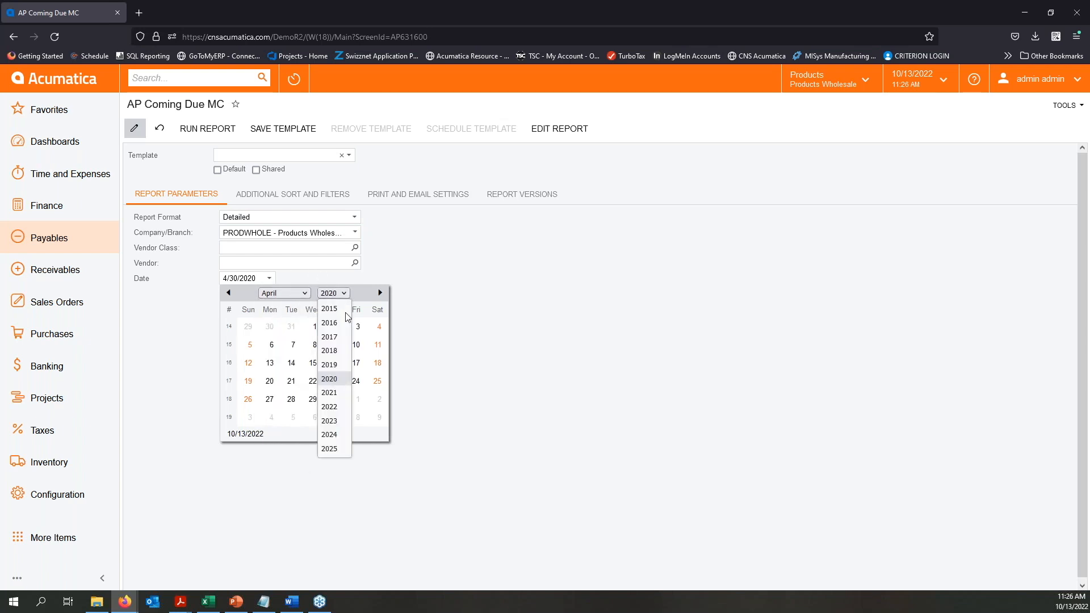
left_click(335, 396)
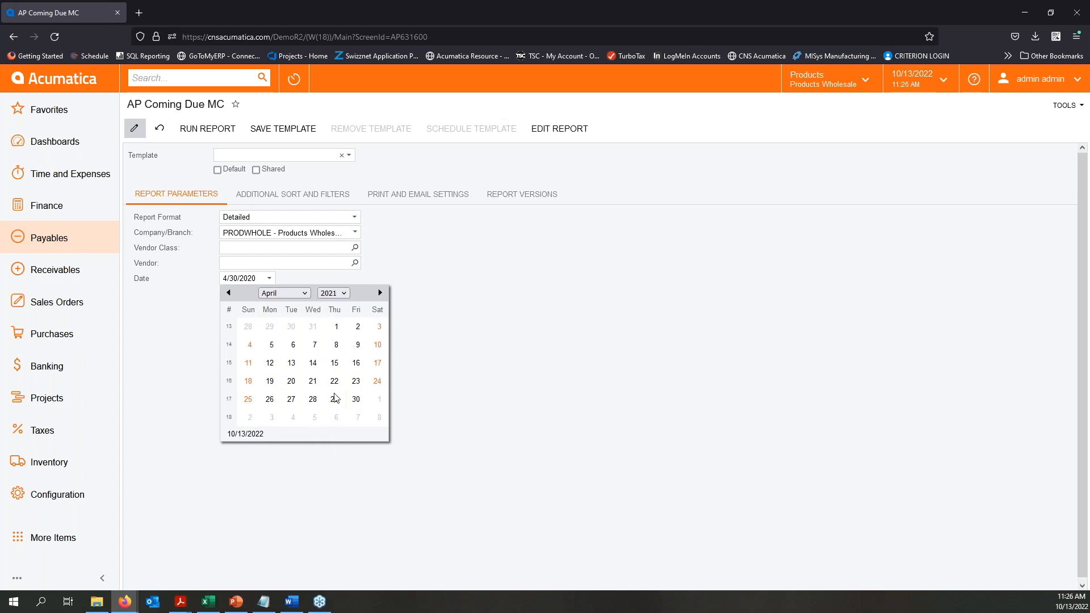
left_click(334, 329)
left_click(229, 130)
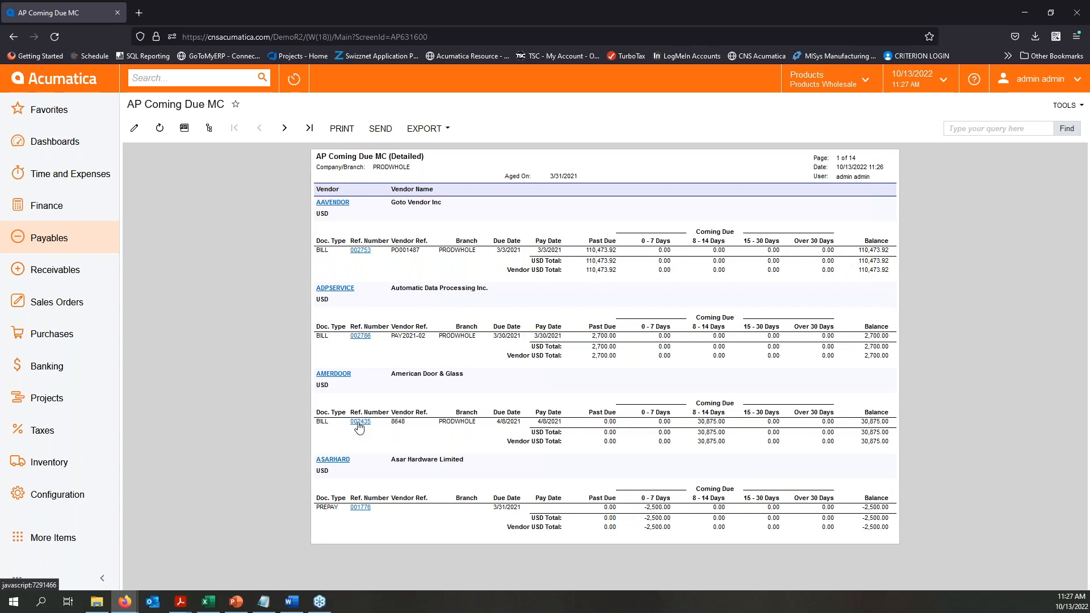
- Page through the detailed AP Coming Due MC report up to page 4 to review vendors' past due and coming due balances
left_click(286, 130)
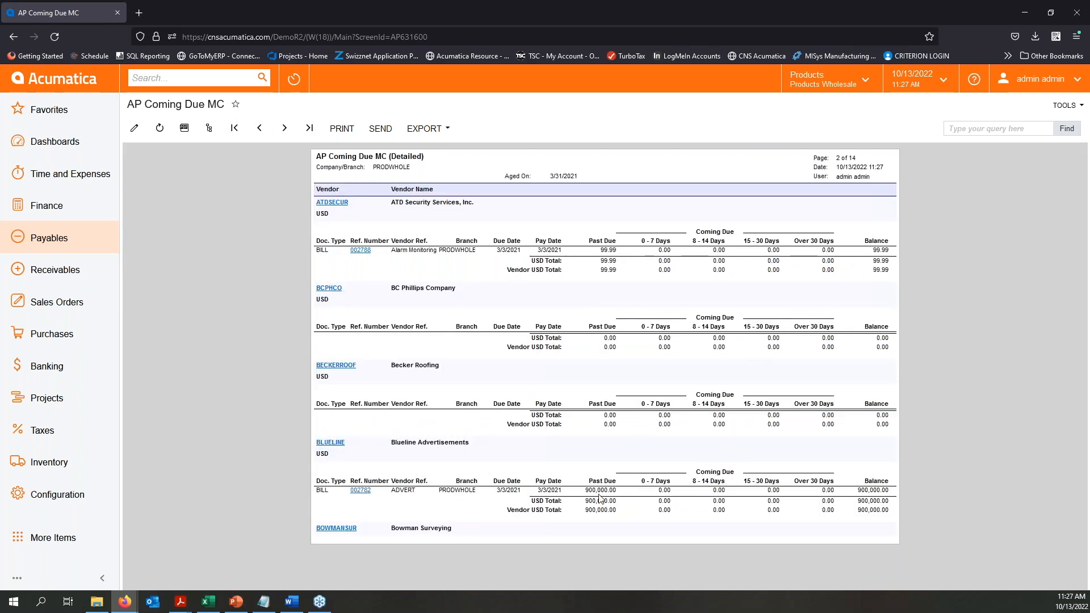
left_click(284, 128)
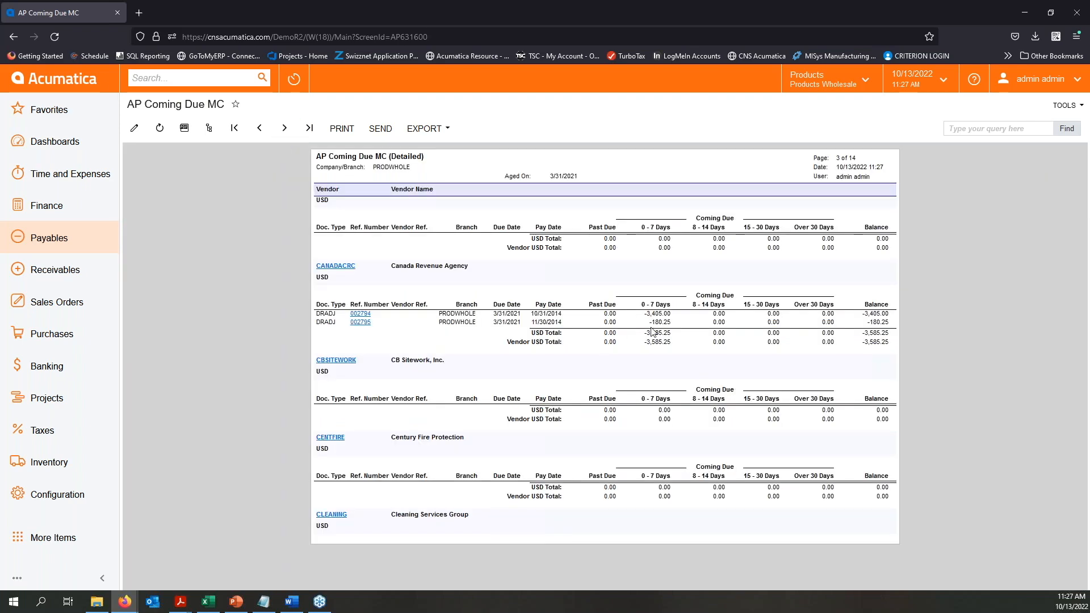
left_click(284, 128)
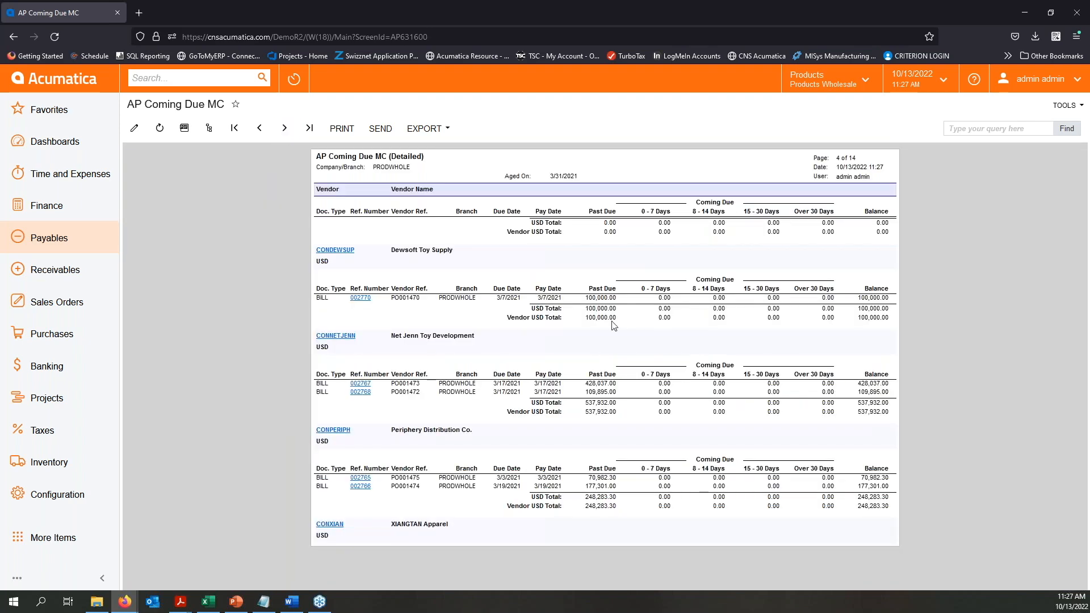
- Return to the report parameters, set the date to 1/31/2021, and rerun the detailed AP Coming Due MC report
left_click(135, 128)
left_click(271, 279)
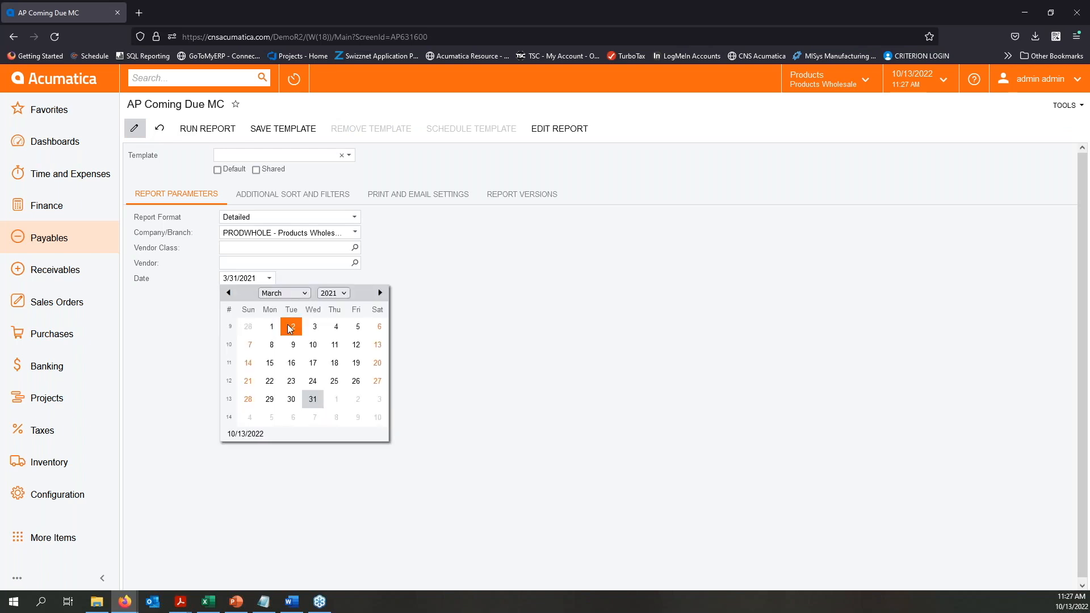
left_click(284, 294)
left_click(281, 309)
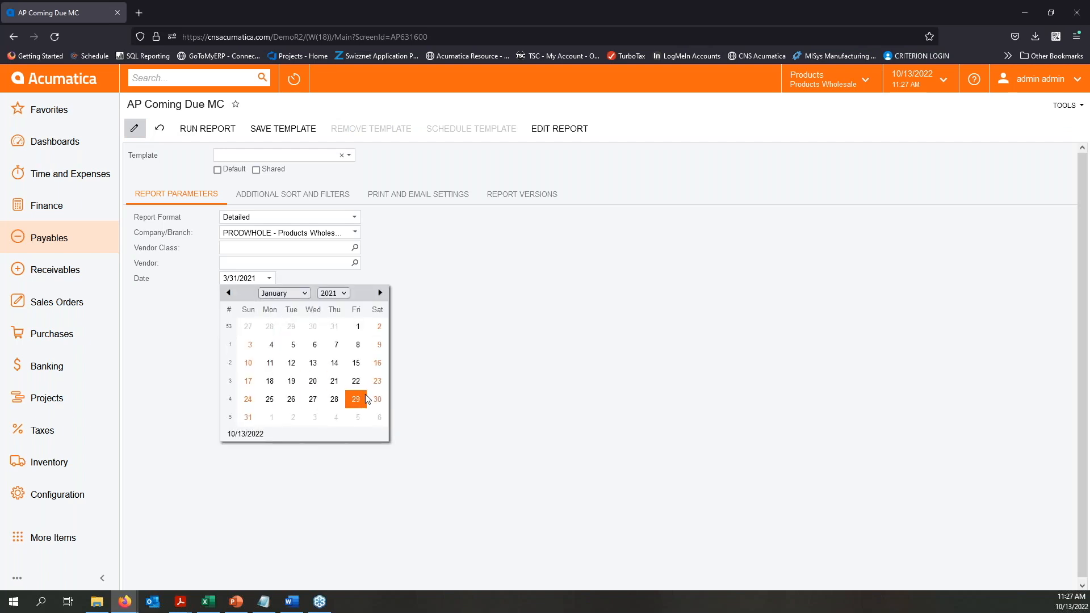
left_click(248, 418)
left_click(209, 128)
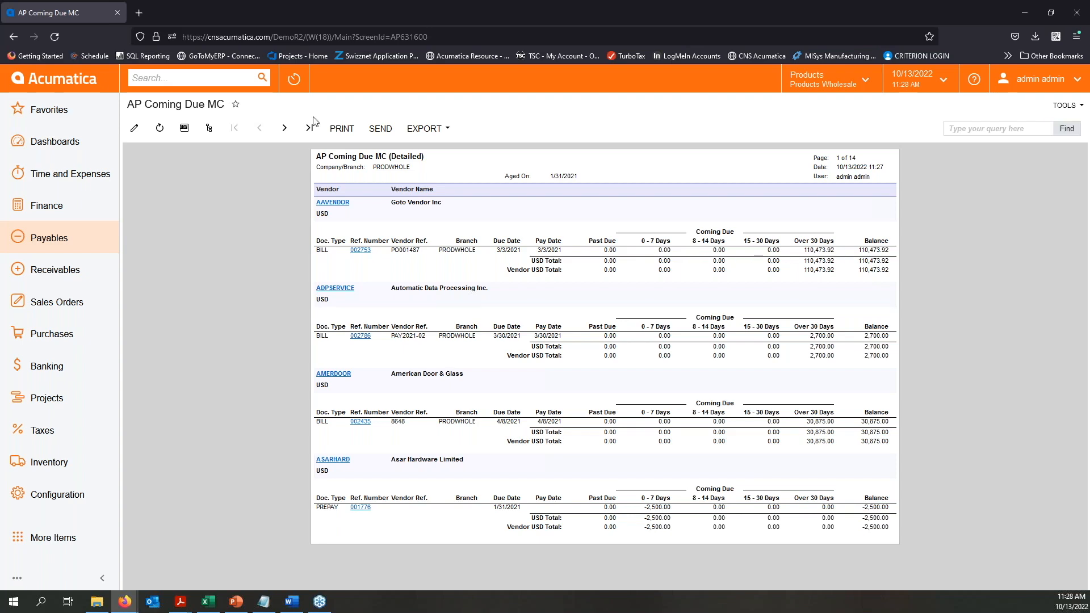
- Switch to the PowerPoint slide show, maximize its window, and advance to the slide on AP Balance by Vendor and Aged Sensitive Report
left_click_drag(0, 122, 353, 67)
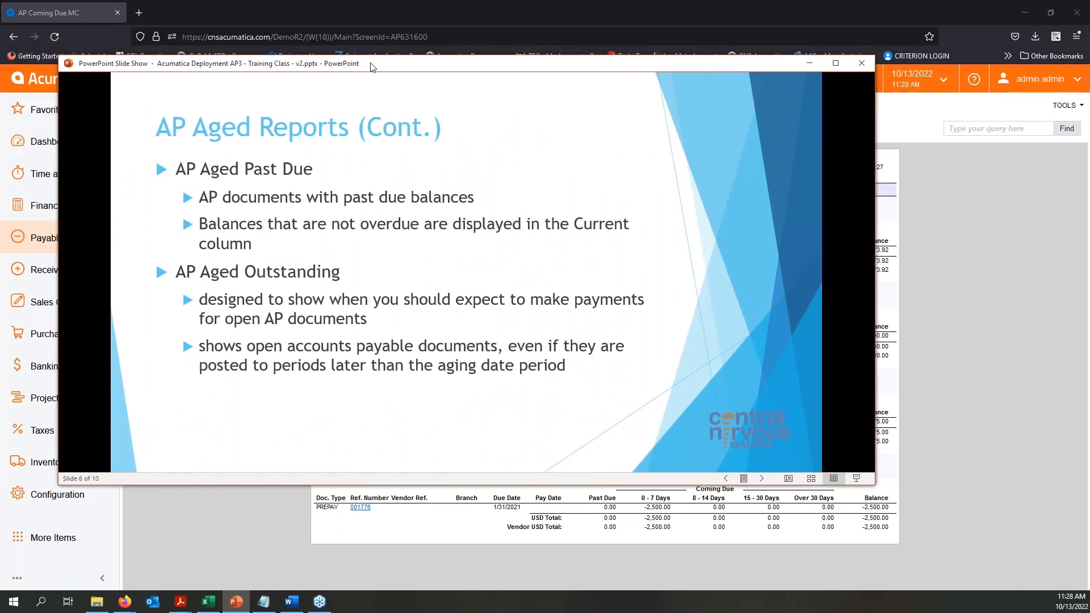
double_click(372, 67)
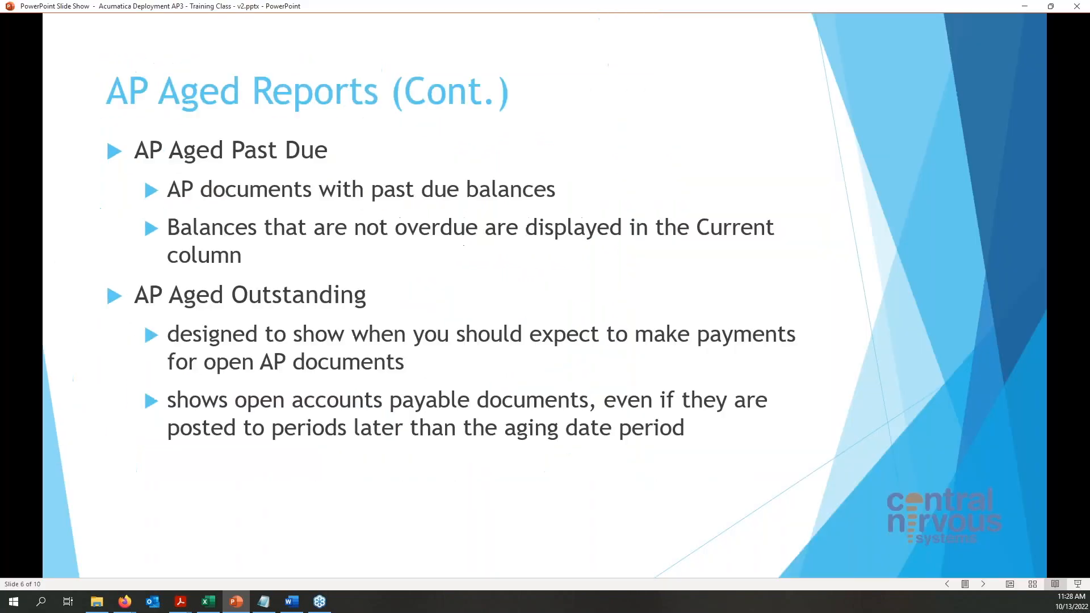
left_click(927, 354)
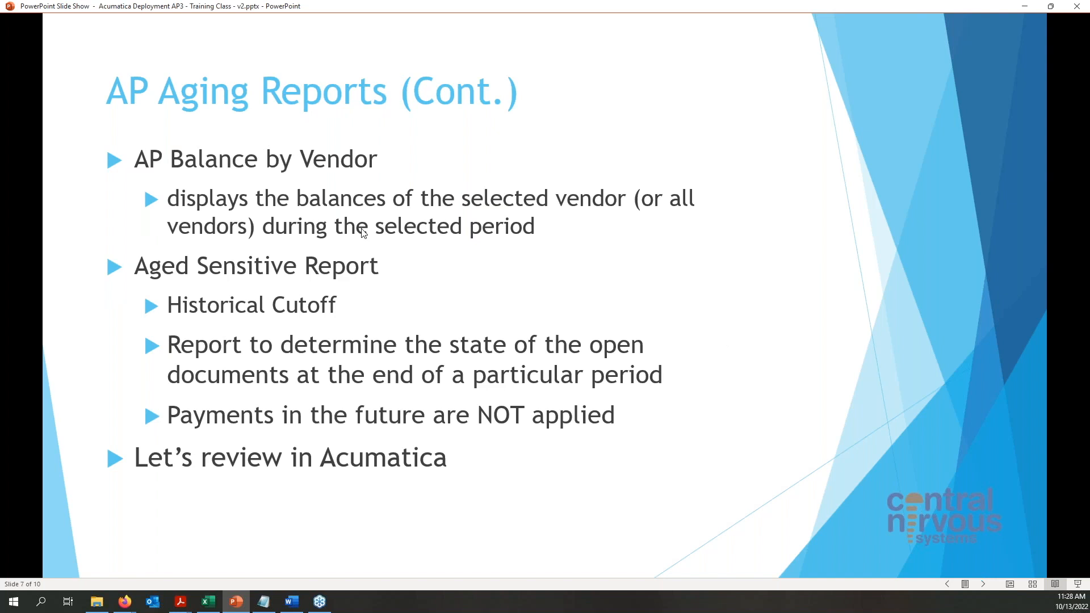
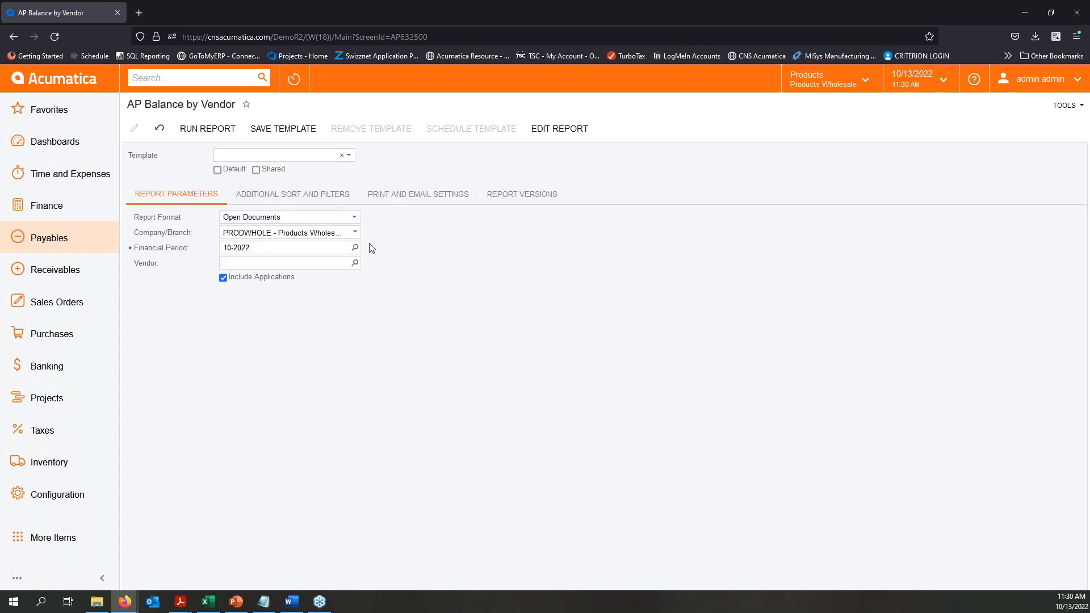
- Run AP Balance by Vendor in Open Documents format for financial period 04-2022 and page through to page 3
left_click(355, 219)
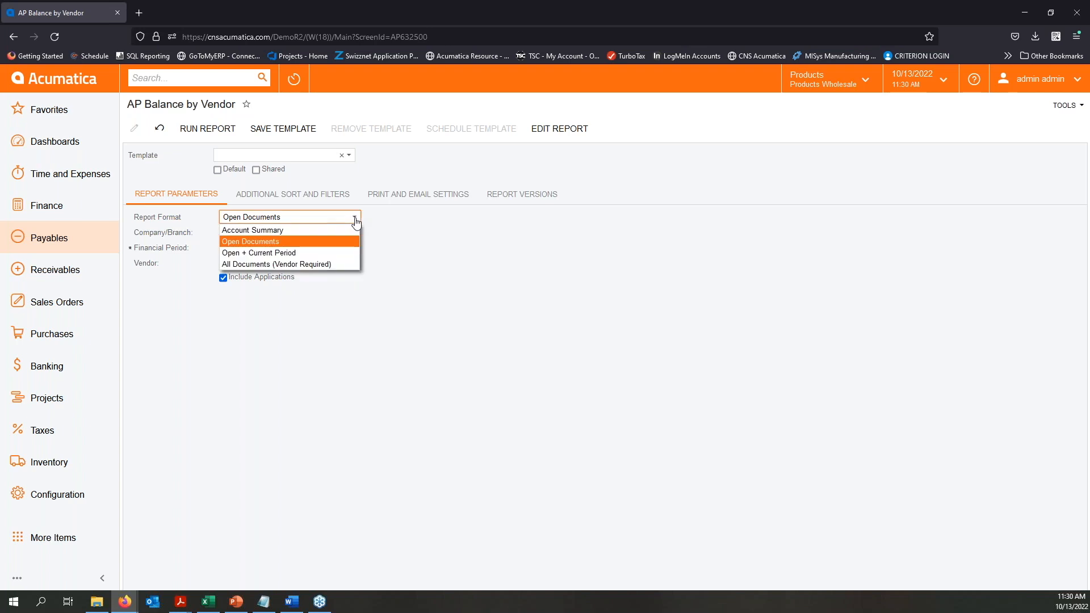
left_click(286, 246)
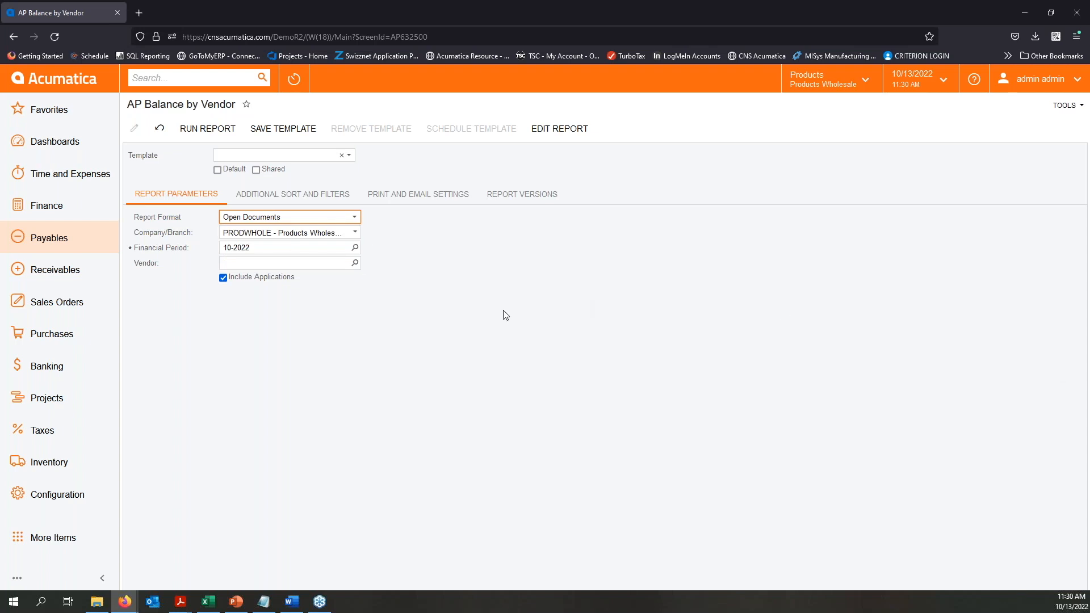
left_click(355, 247)
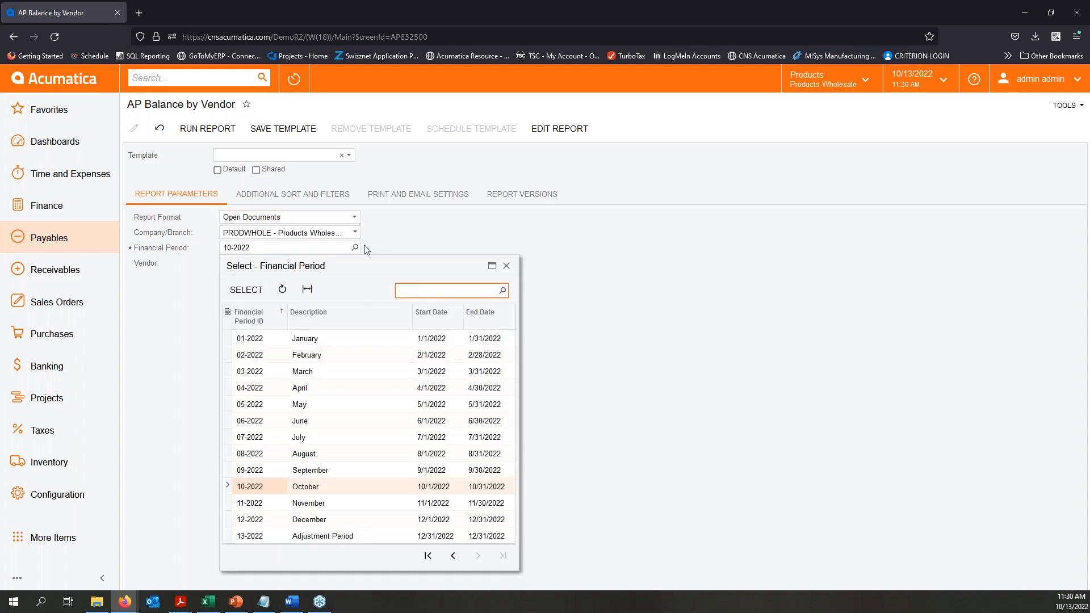
double_click(288, 391)
left_click(464, 350)
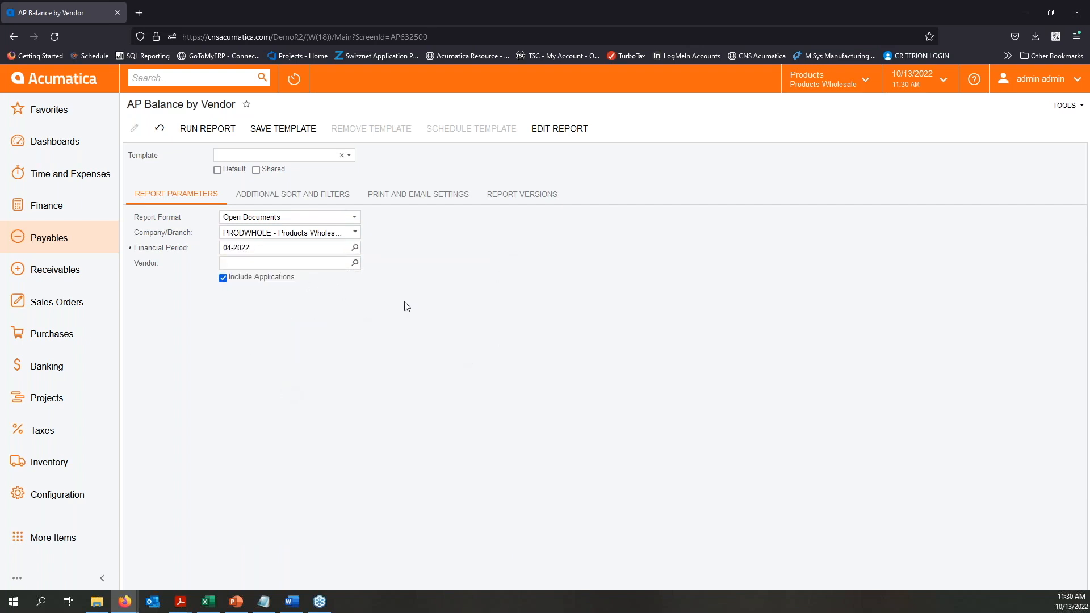
left_click(213, 129)
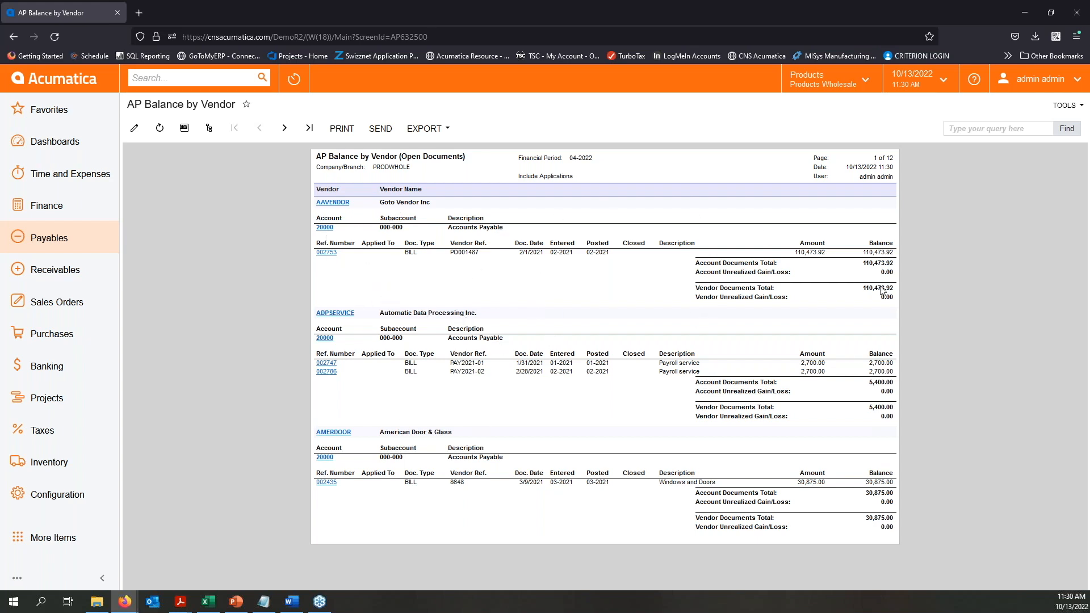
left_click(280, 130)
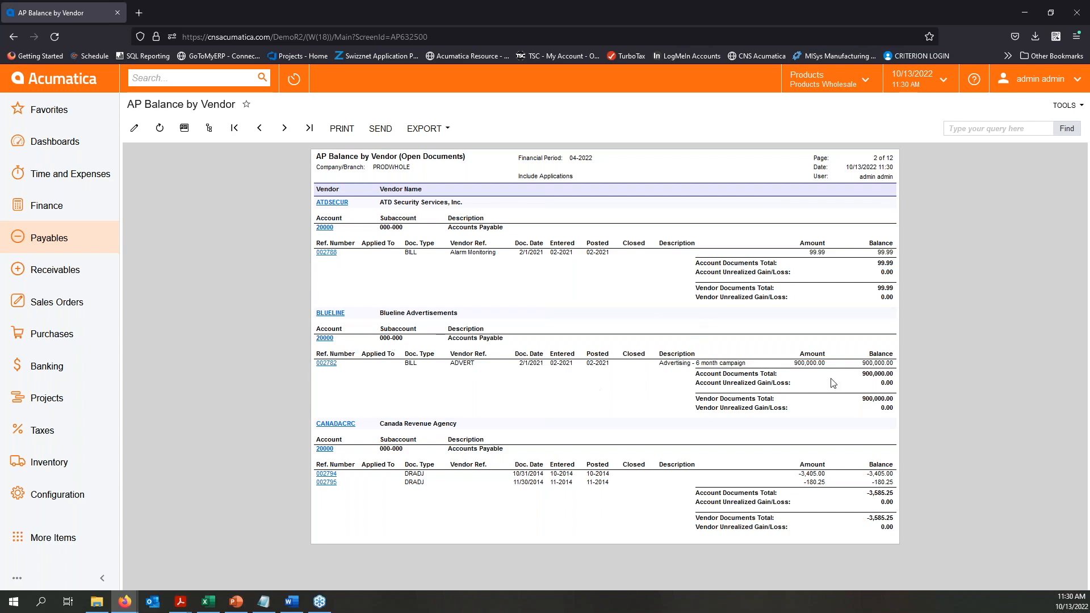
left_click(285, 128)
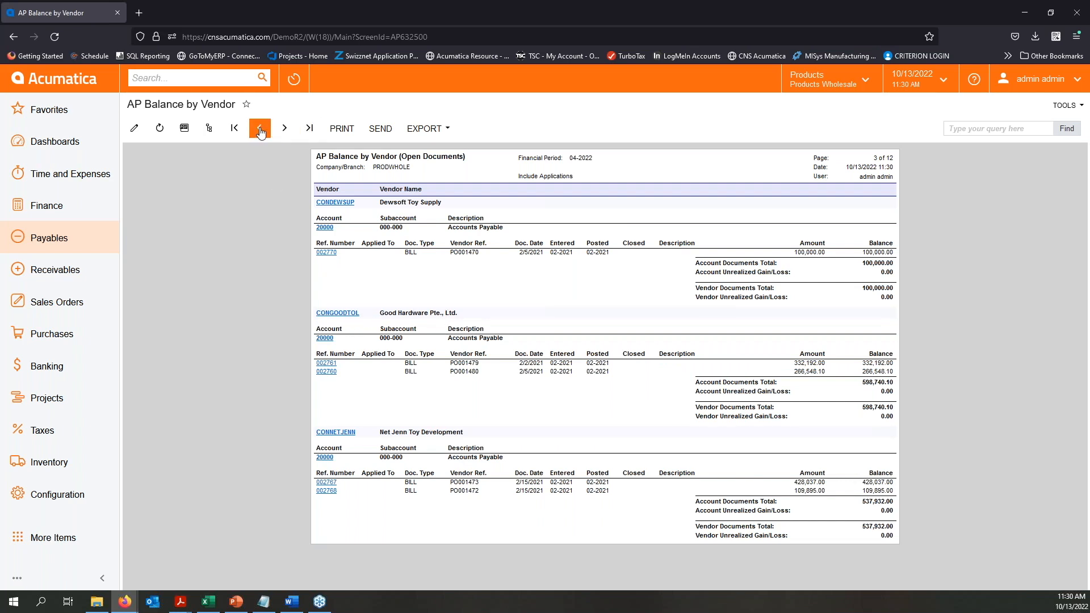
- Return to the report parameters, find and select vendor CONGOODTOL by searching "good", and rerun AP Balance by Vendor
left_click(134, 130)
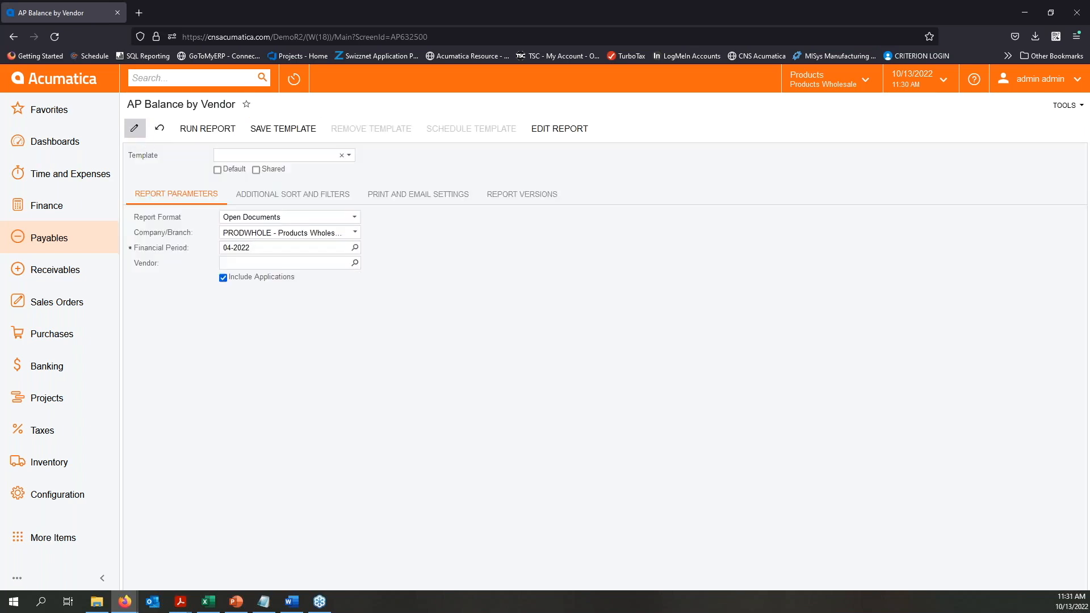
left_click(355, 262)
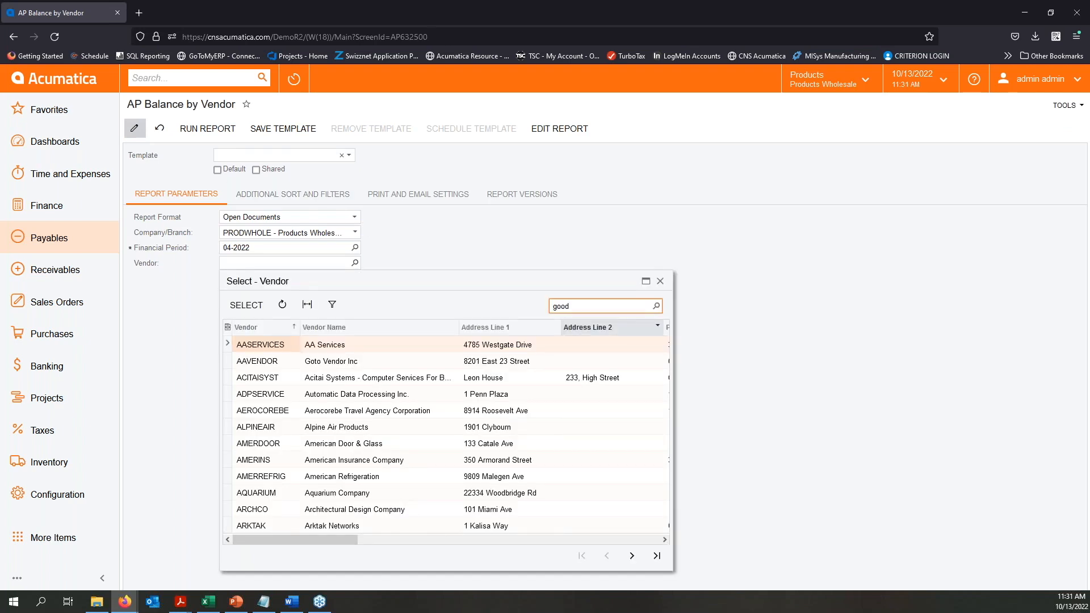
double_click(254, 347)
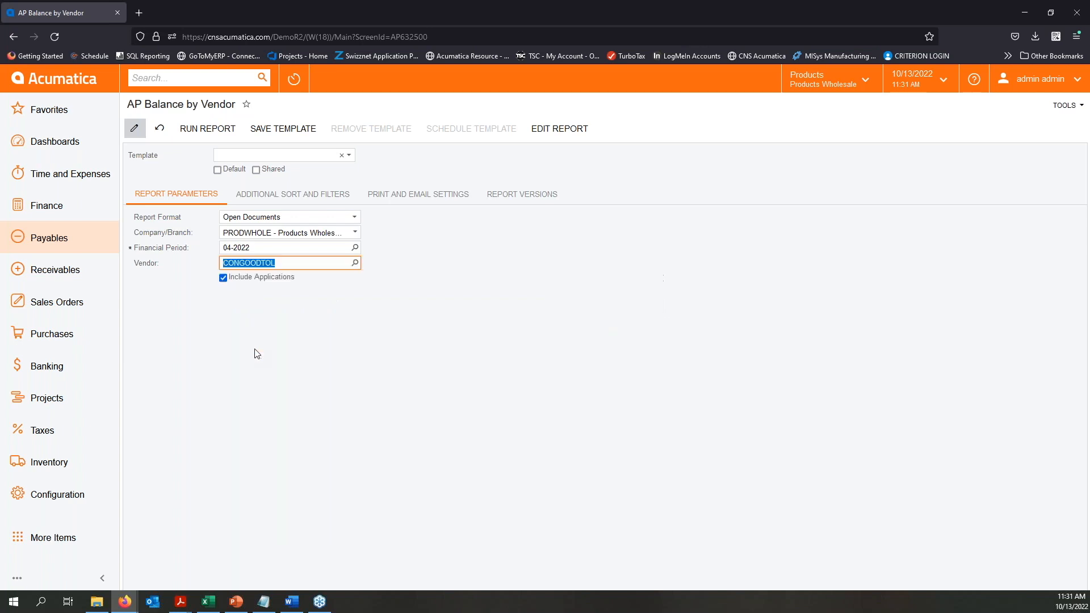
left_click(208, 128)
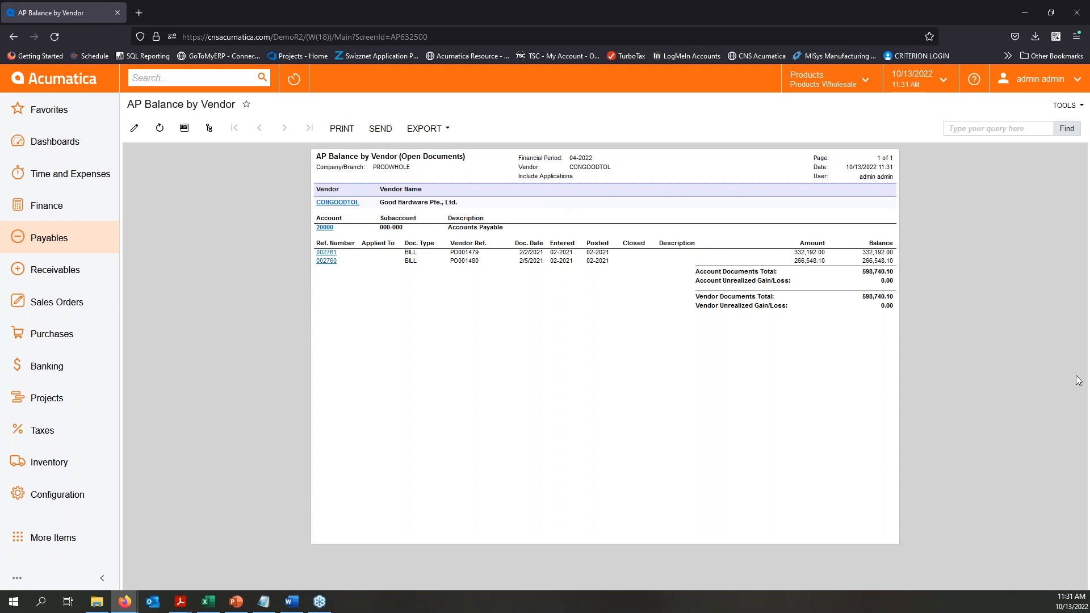
- Return to the AP Balance by Vendor parameters and review the report format options, keeping Open Documents
left_click(134, 128)
left_click(313, 218)
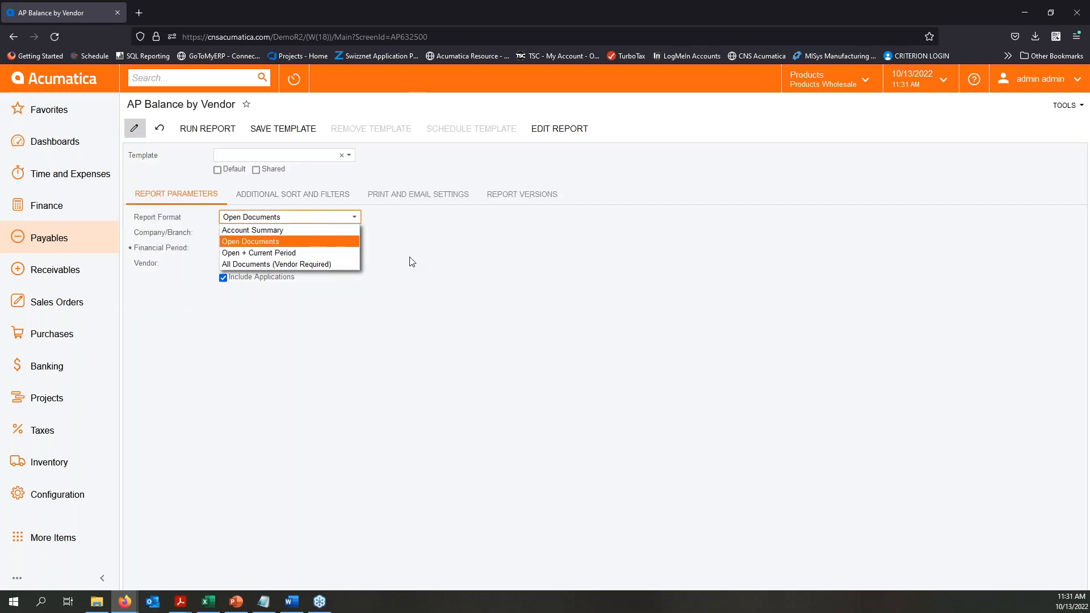
left_click(470, 267)
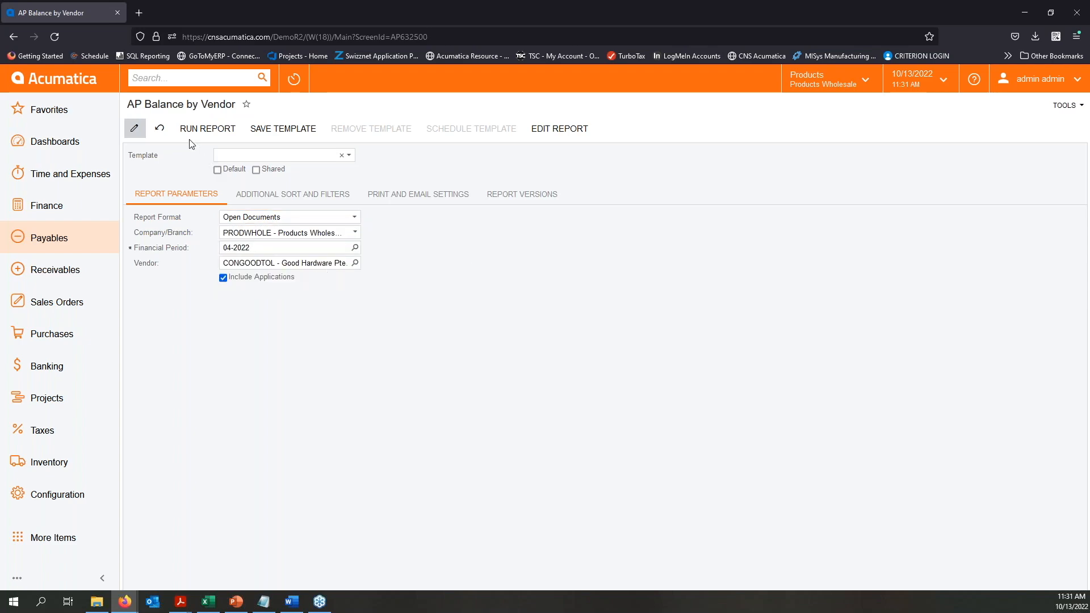
- Open the AP Aged Period Sensitive report from Payables and choose the Detailed report format
left_click(66, 243)
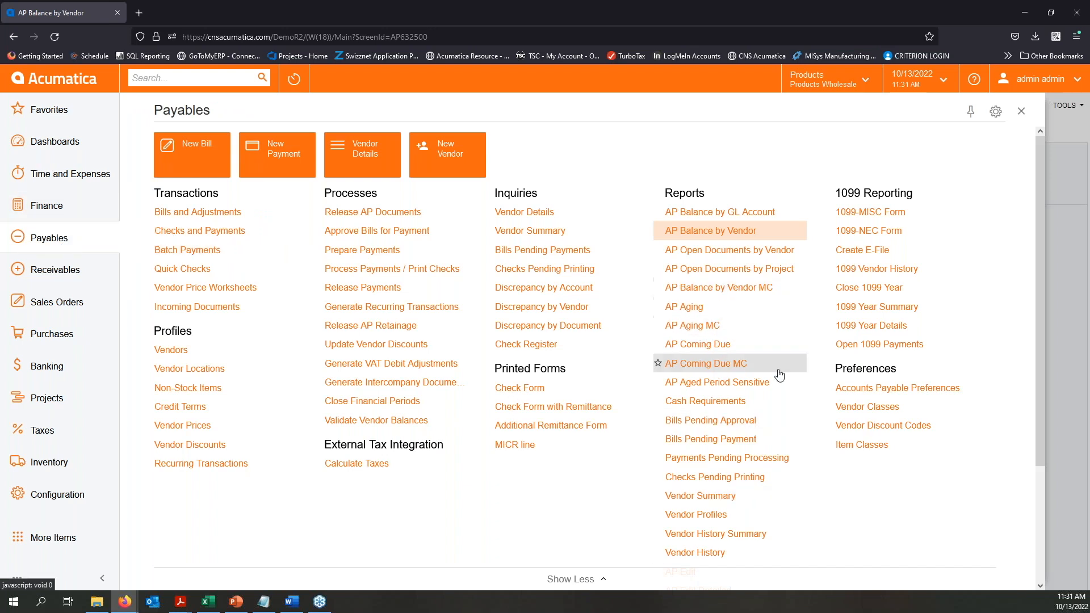
left_click(731, 388)
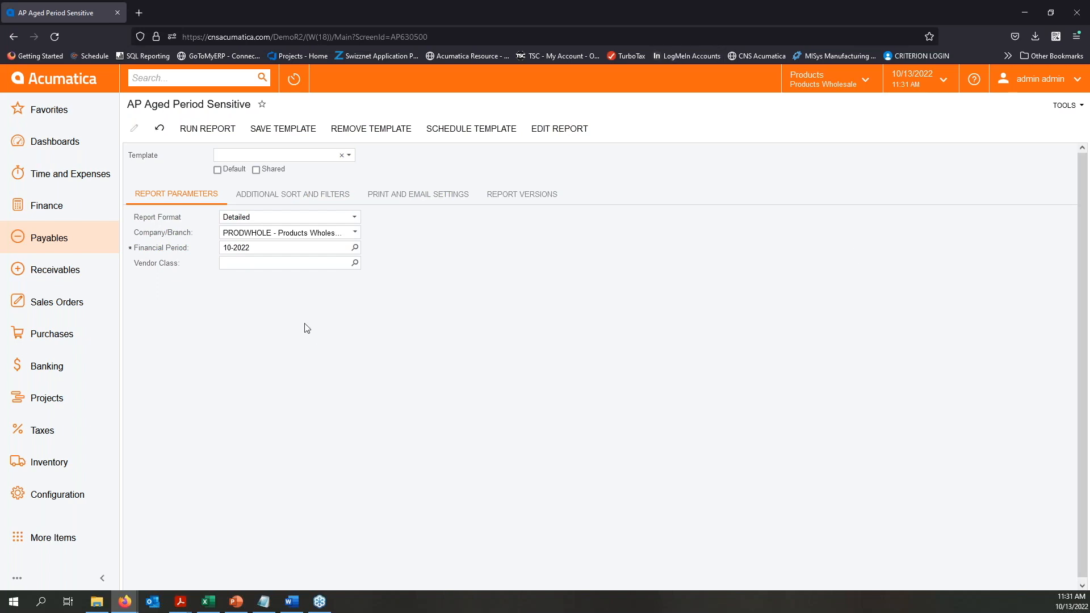
left_click(308, 219)
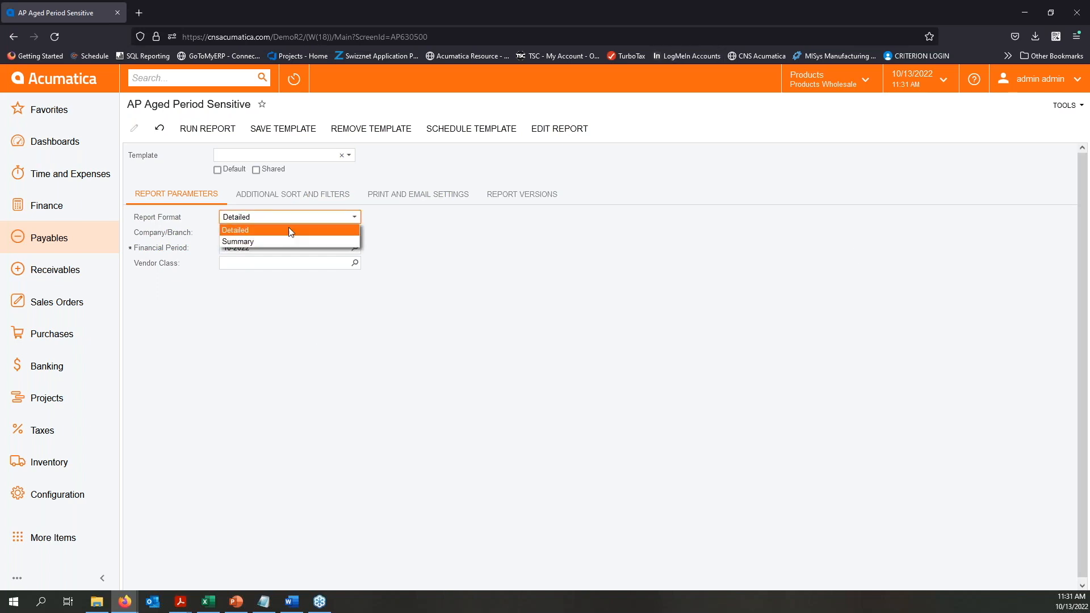
left_click(286, 233)
left_click(566, 229)
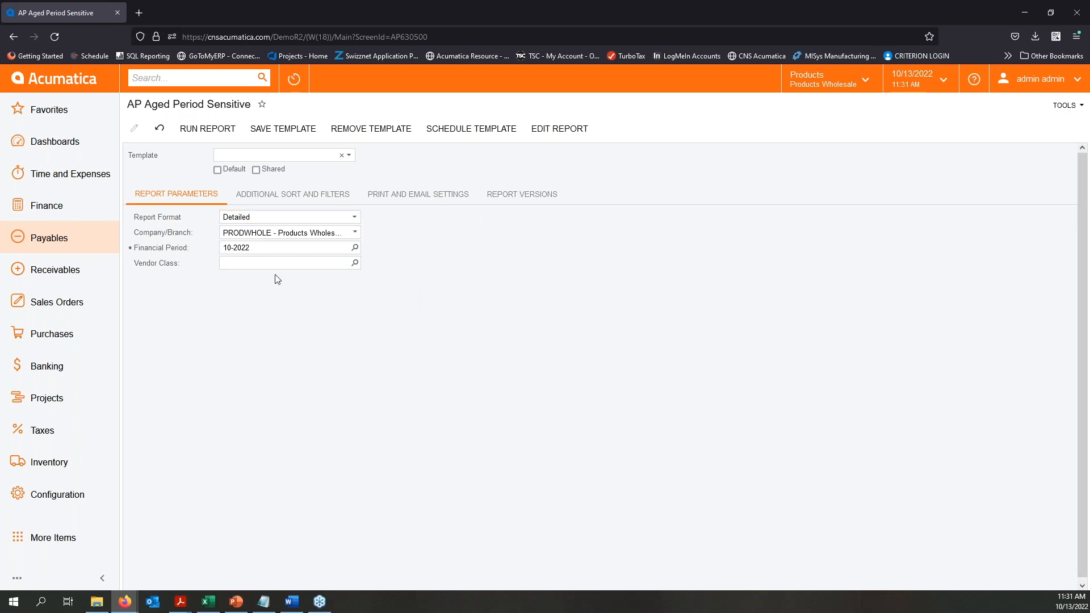
- Set the AP Aged Period Sensitive financial period to 12-2021 and run the detailed report
left_click(355, 247)
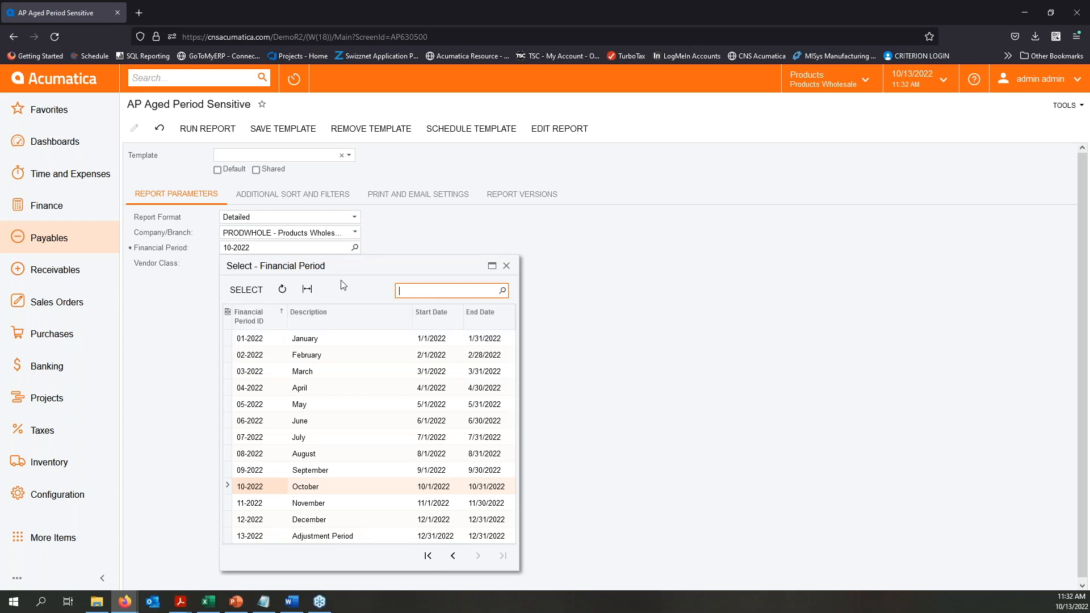
left_click(453, 558)
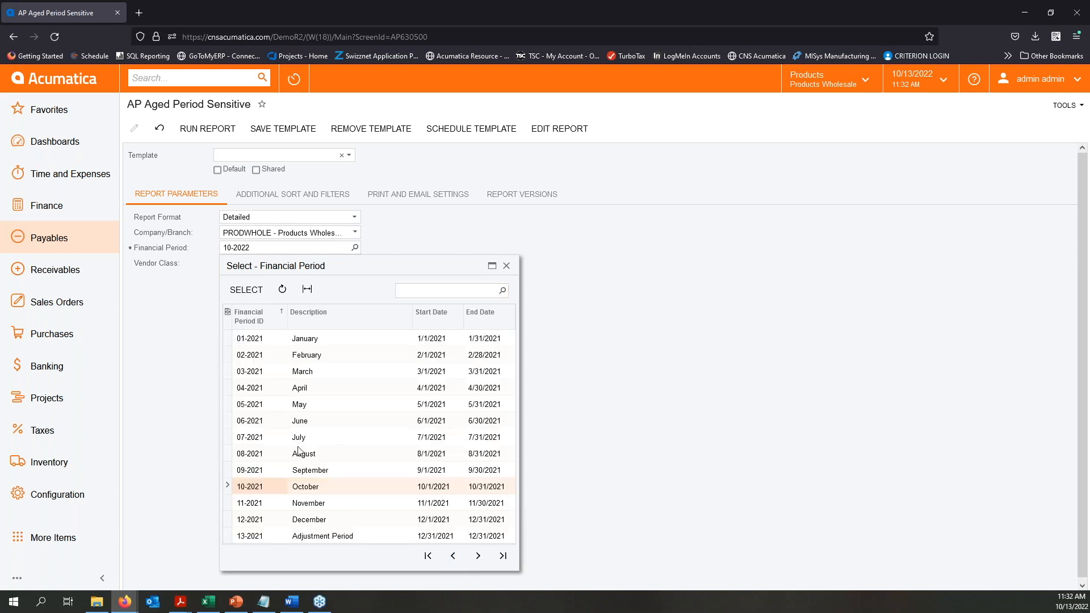
double_click(253, 519)
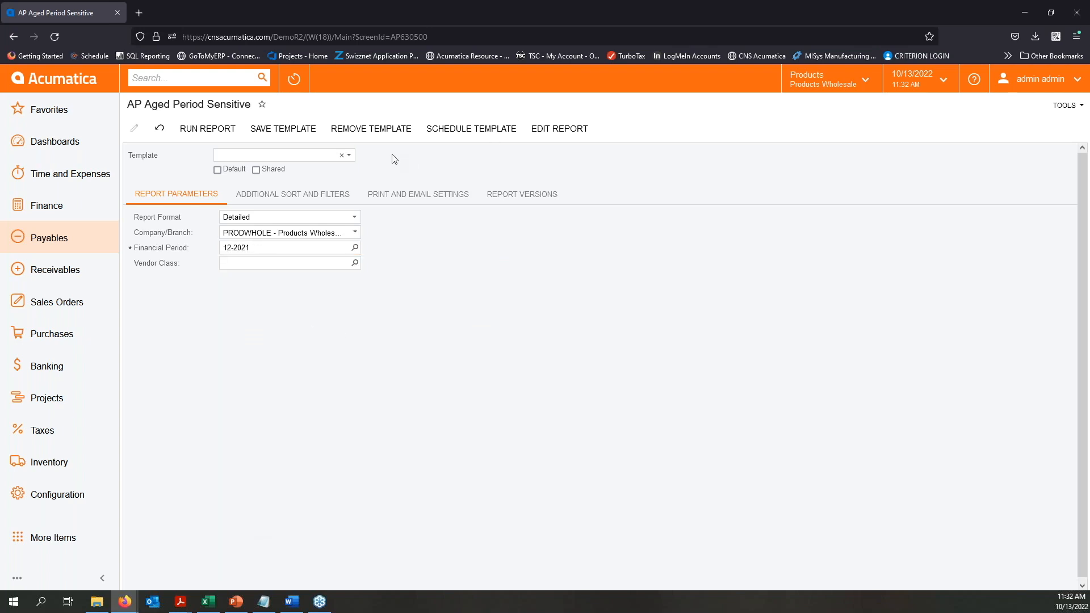
left_click(197, 130)
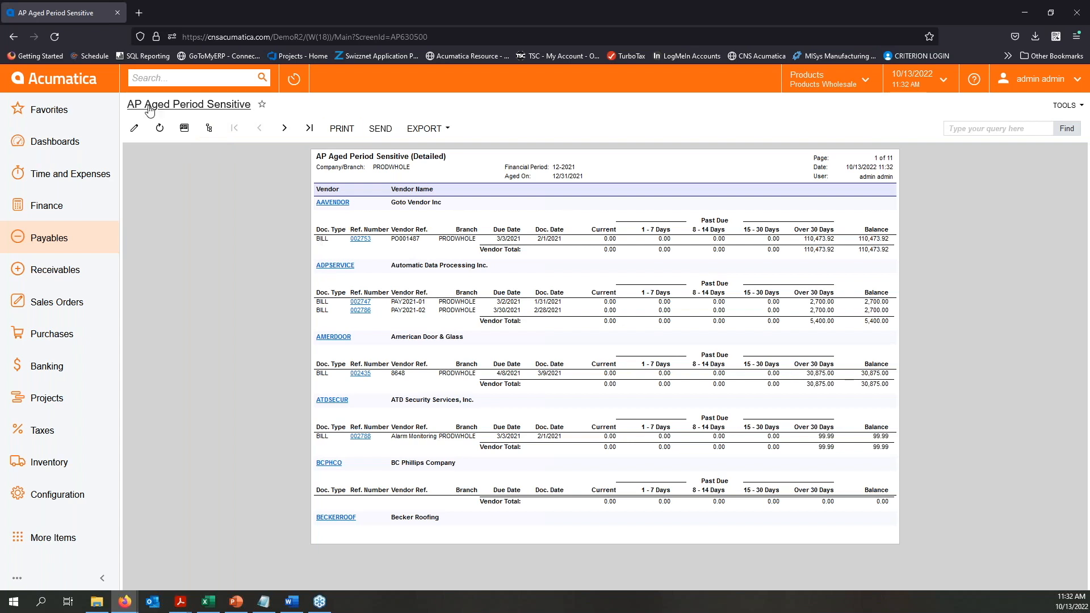
- Change AP Aged Period Sensitive to Summary format, rerun it, and go to page 2 to review the company total
left_click(134, 132)
left_click(338, 217)
left_click(274, 240)
left_click(208, 129)
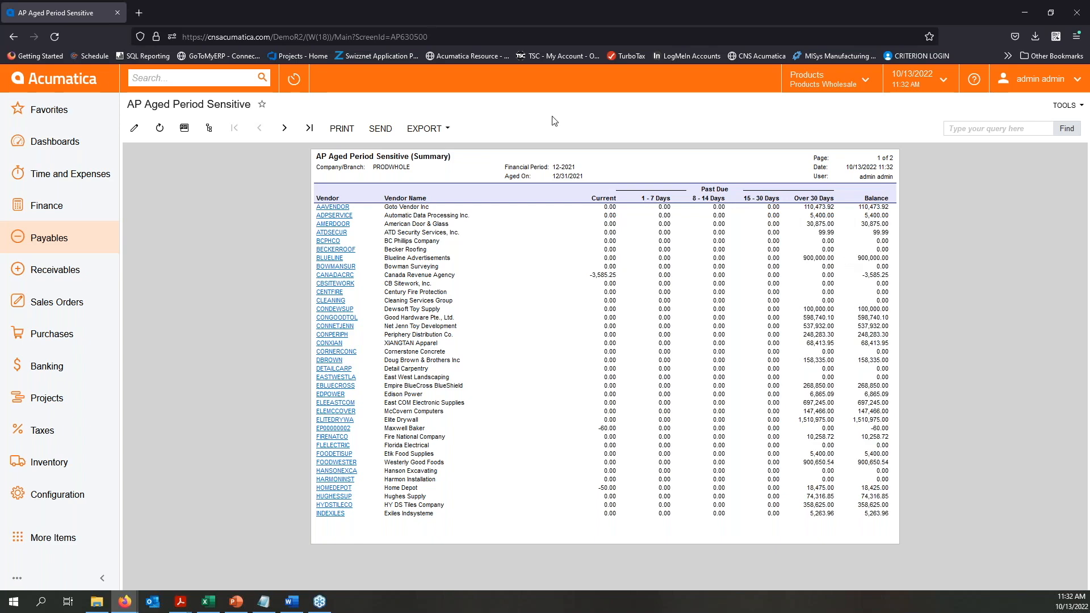
left_click(285, 129)
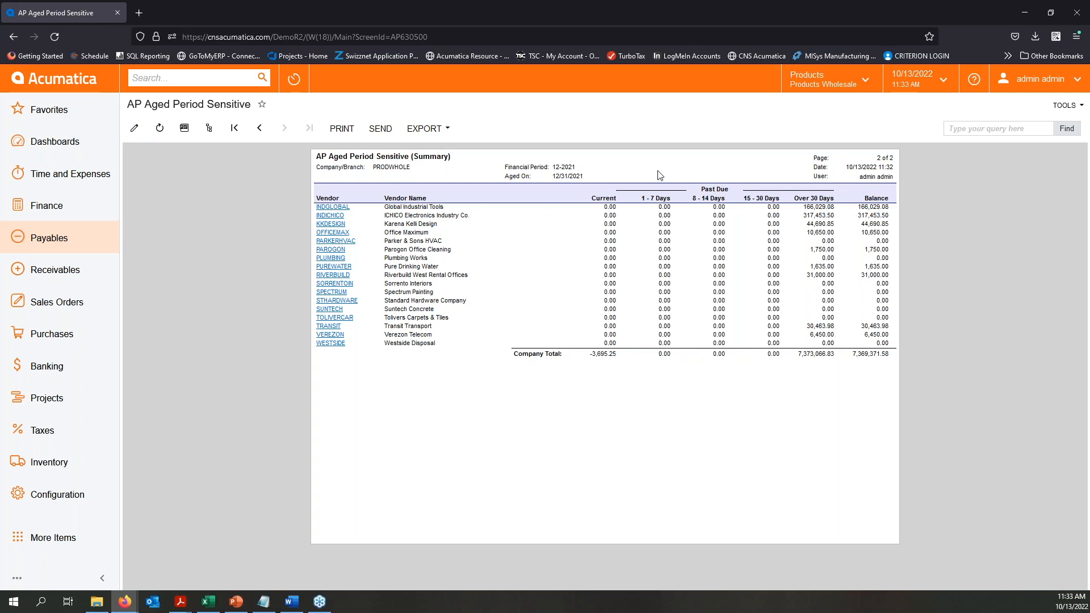
- Reopen AP Aged Period Sensitive from Payables, run it in Detailed format for period 12-2021, and go to page 2
left_click(68, 238)
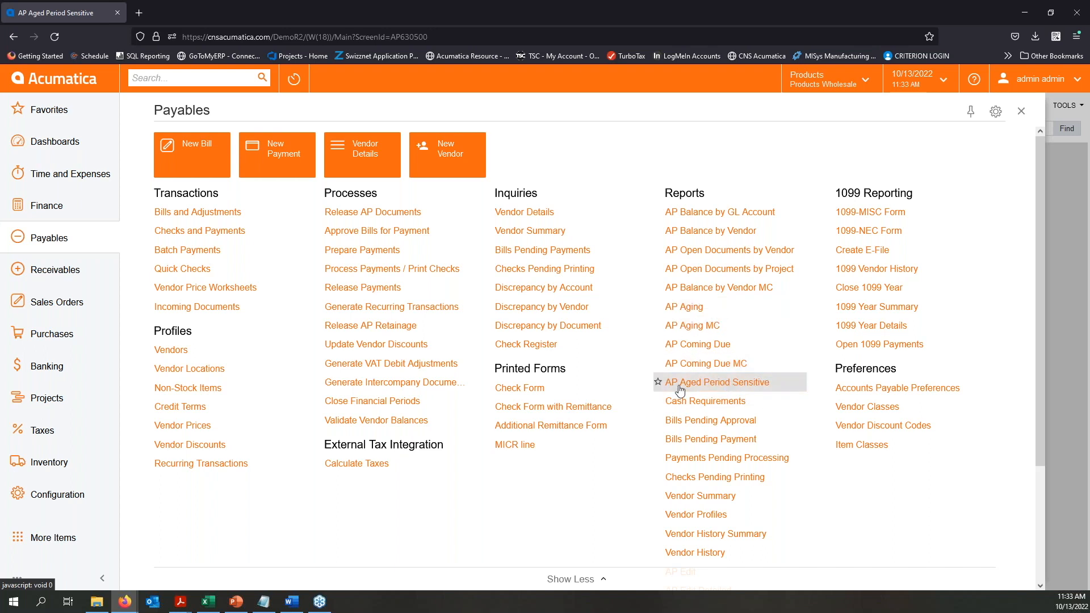
left_click(729, 388)
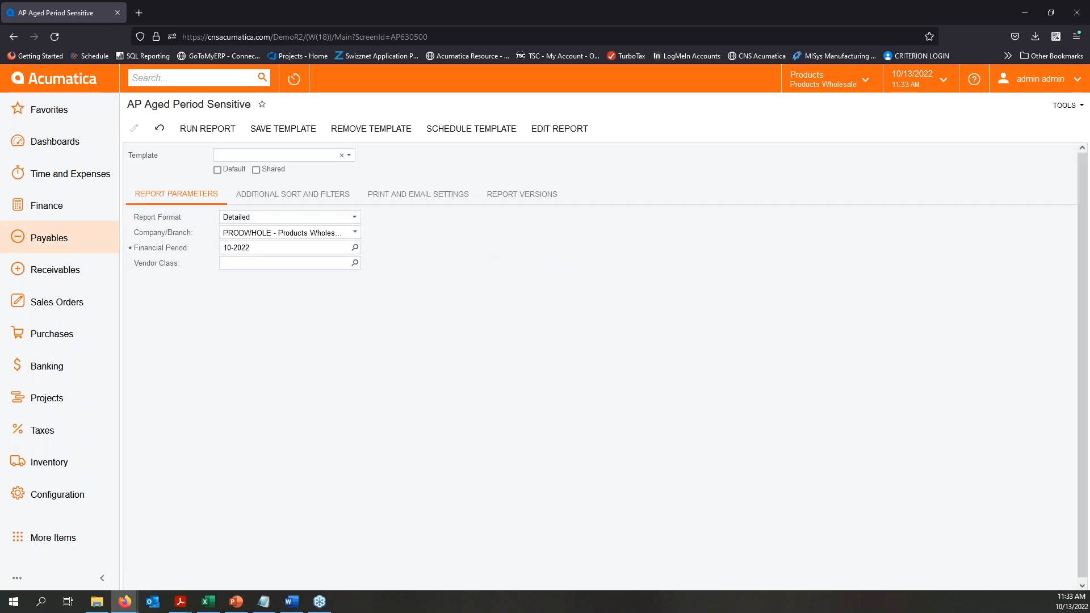
left_click(354, 247)
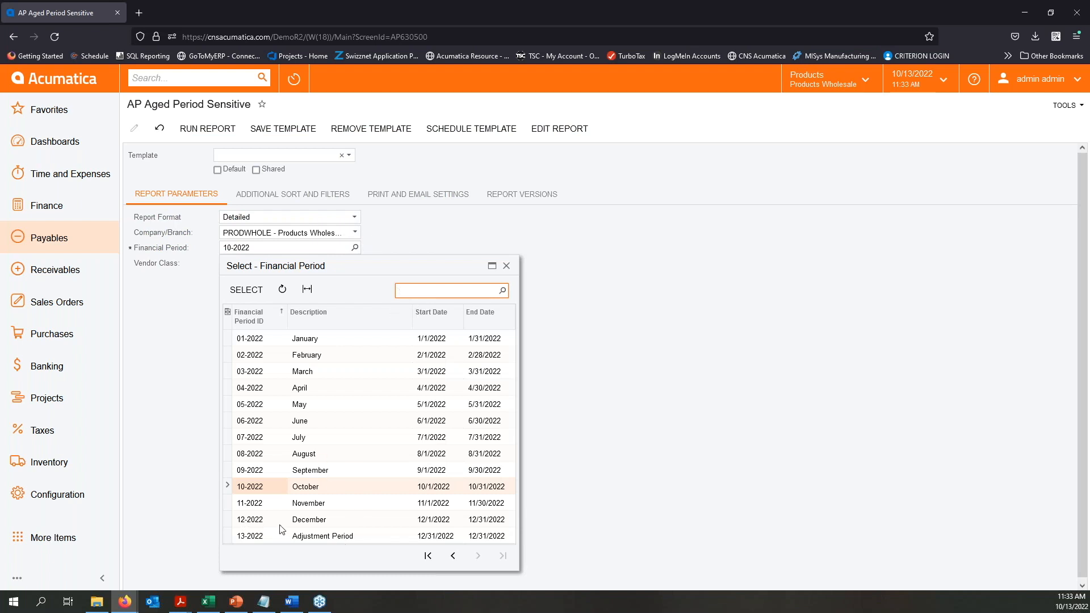
left_click(458, 559)
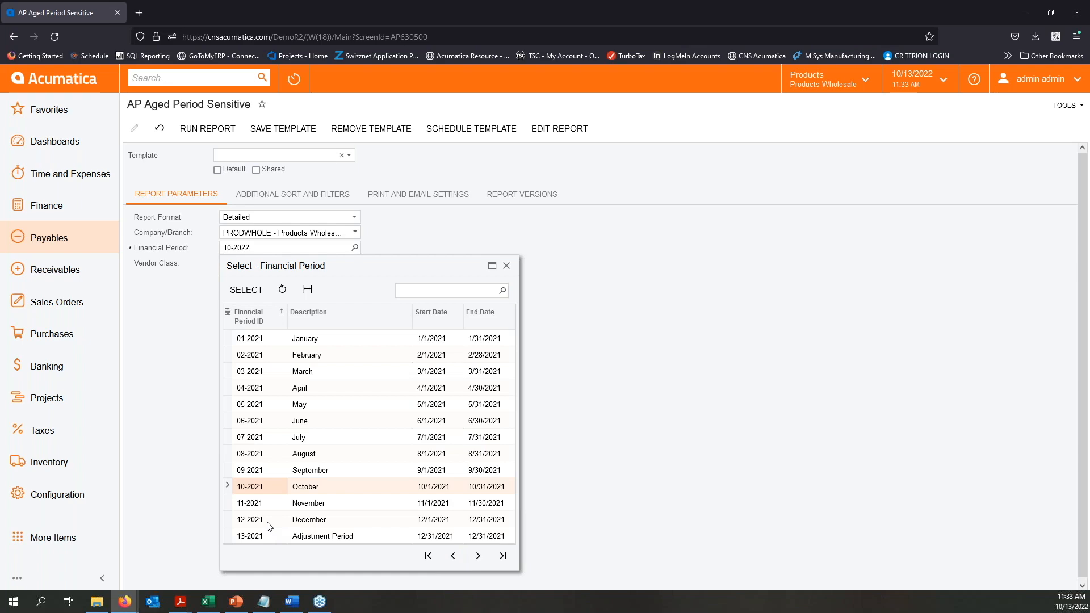
double_click(271, 521)
left_click(208, 128)
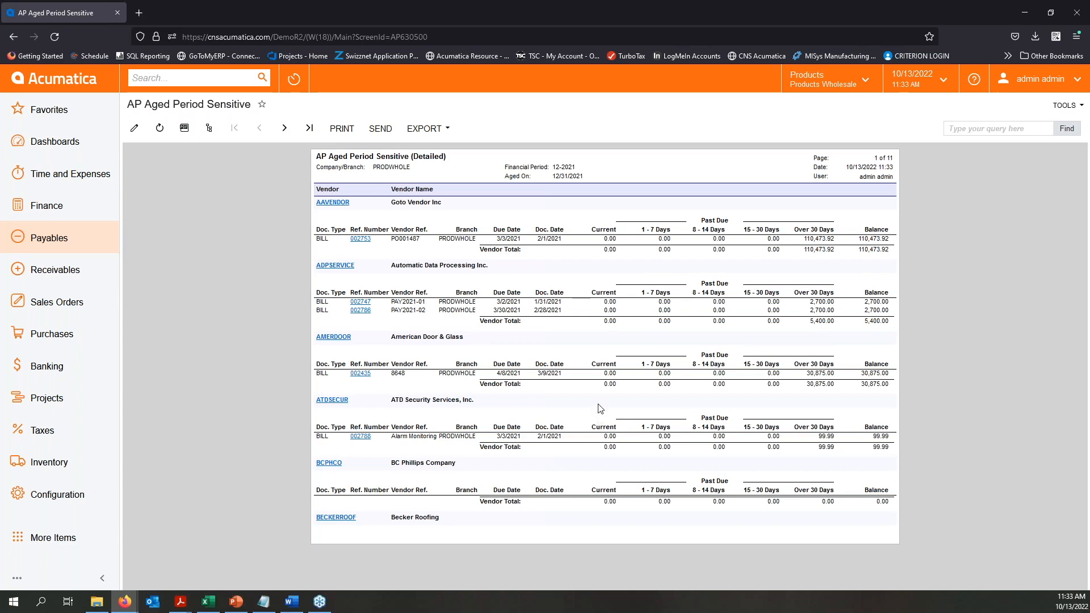
left_click(285, 128)
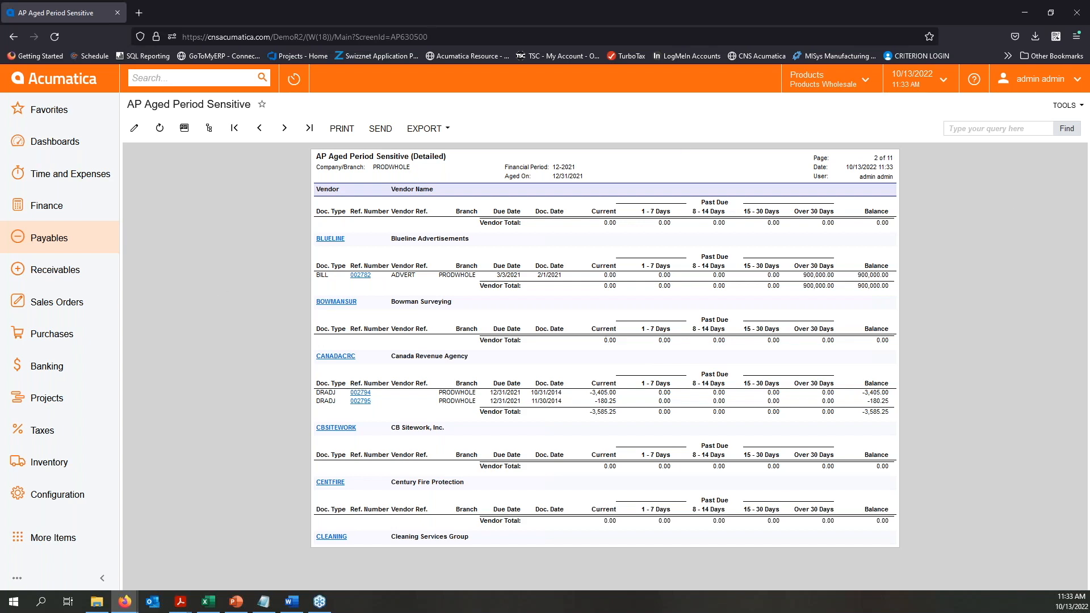
- Switch from the Acumatica report back to the PowerPoint slide show
key("alt+Tab")
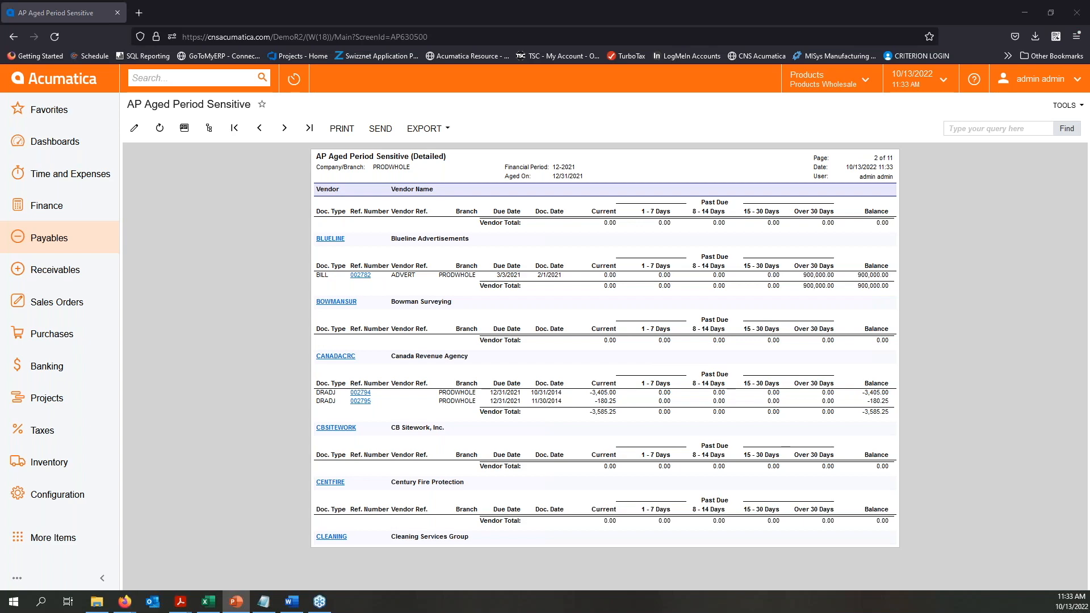
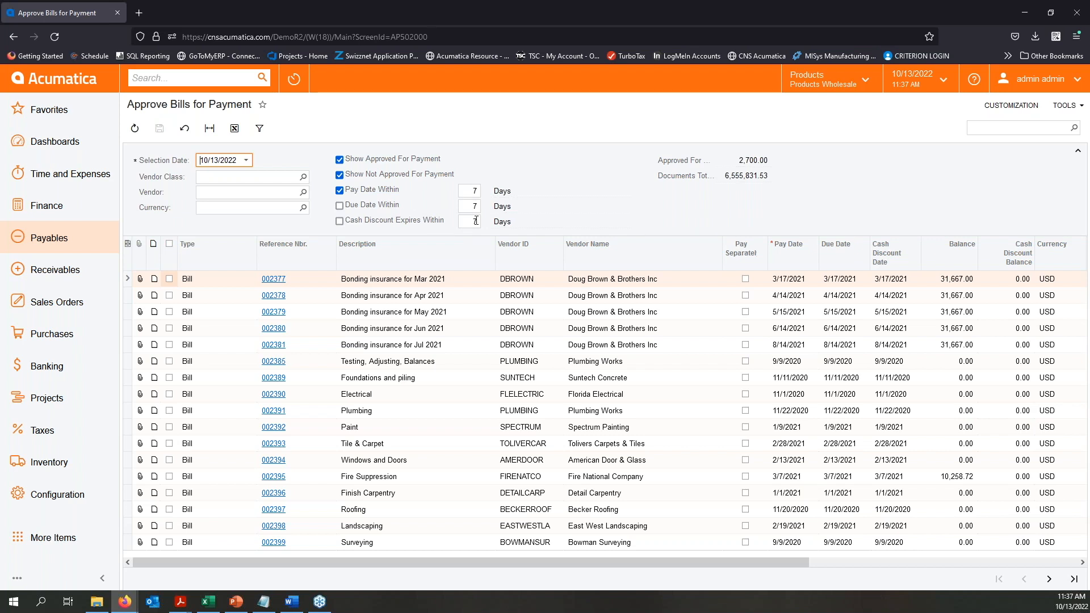
- Filter the bills also by due date within 7 days and cash discount expiring within 7 days, and review the list's columns
left_click(339, 206)
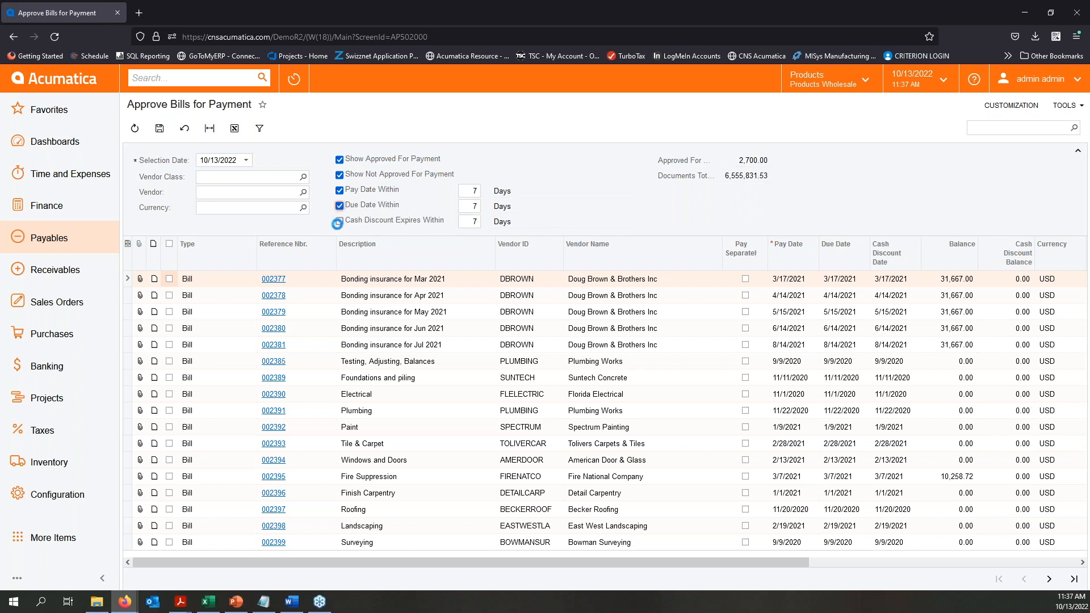
left_click(339, 221)
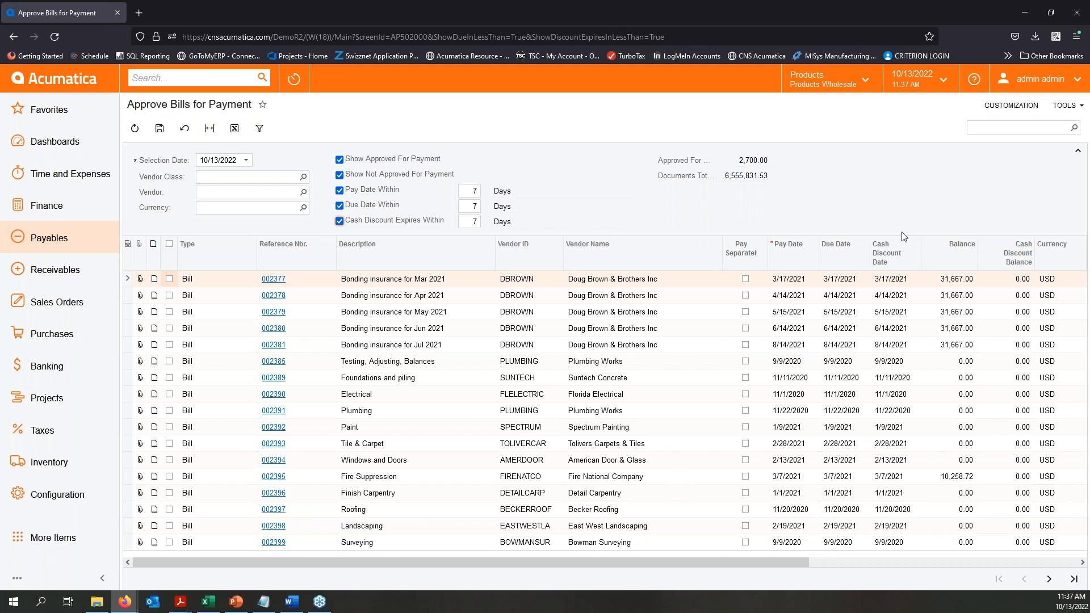
left_click_drag(740, 562, 919, 558)
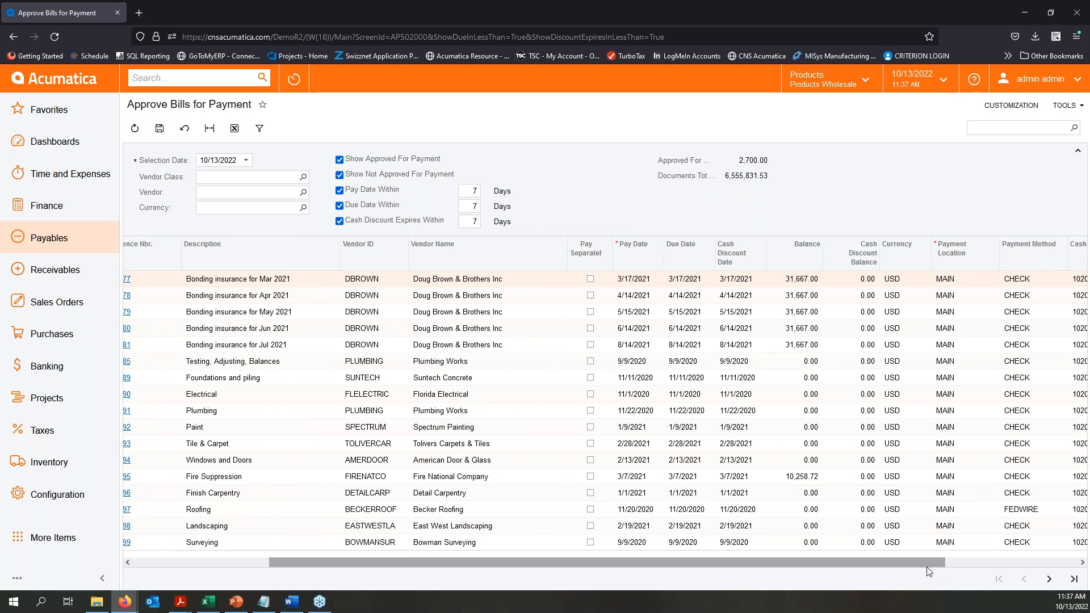
left_click_drag(926, 562, 1038, 559)
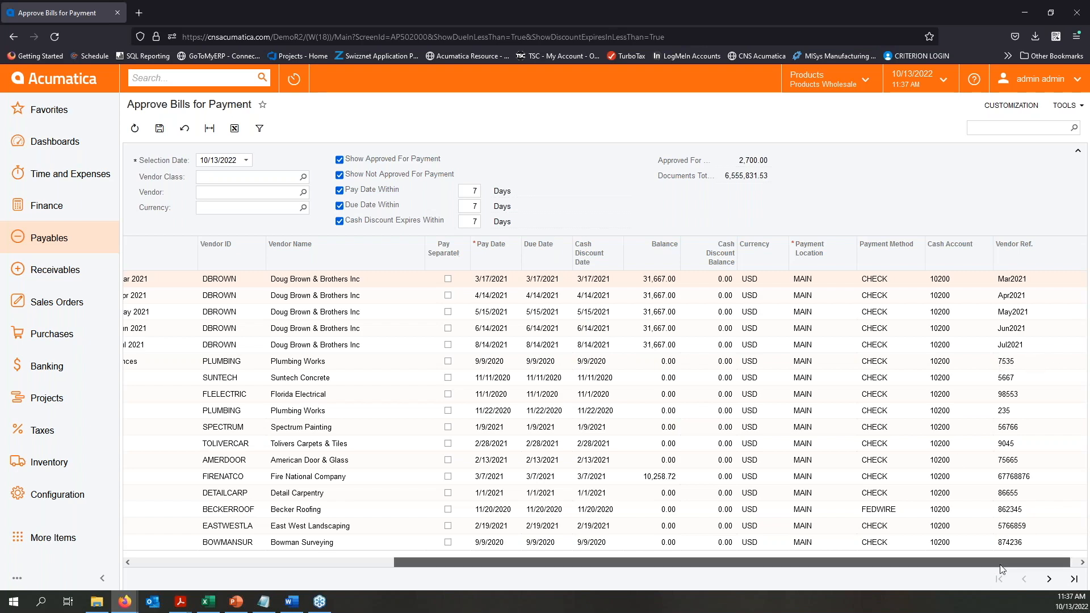
left_click_drag(1000, 565, 613, 612)
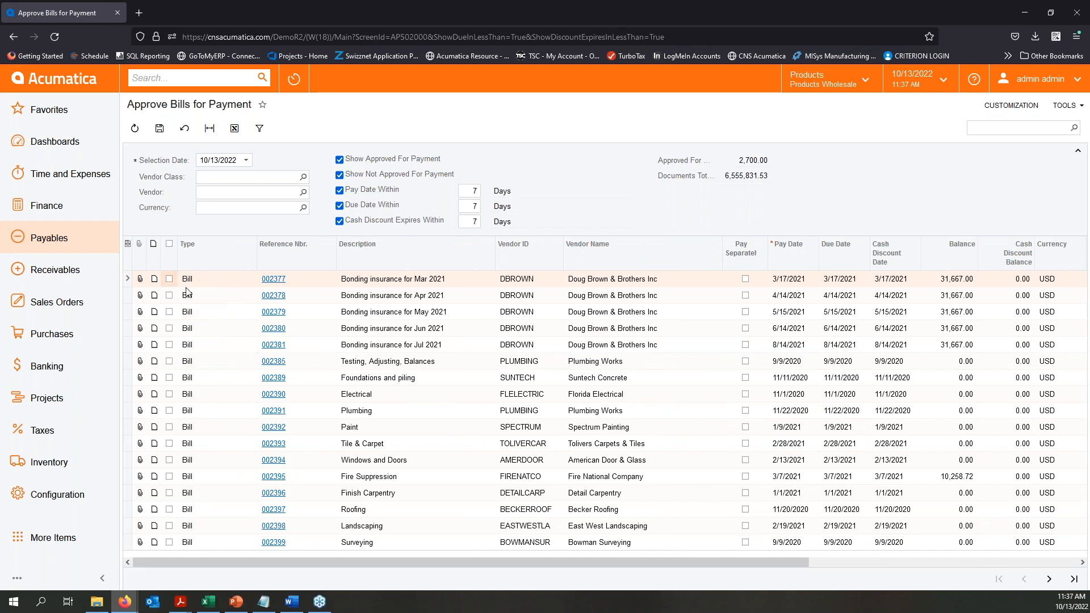
- Mark the March to July 2021 bonding insurance bills and the HY DS Tiles Company Tile, Stone, & Marble bill as approved for payment
left_click(169, 279)
left_click(169, 295)
left_click(169, 311)
left_click(169, 328)
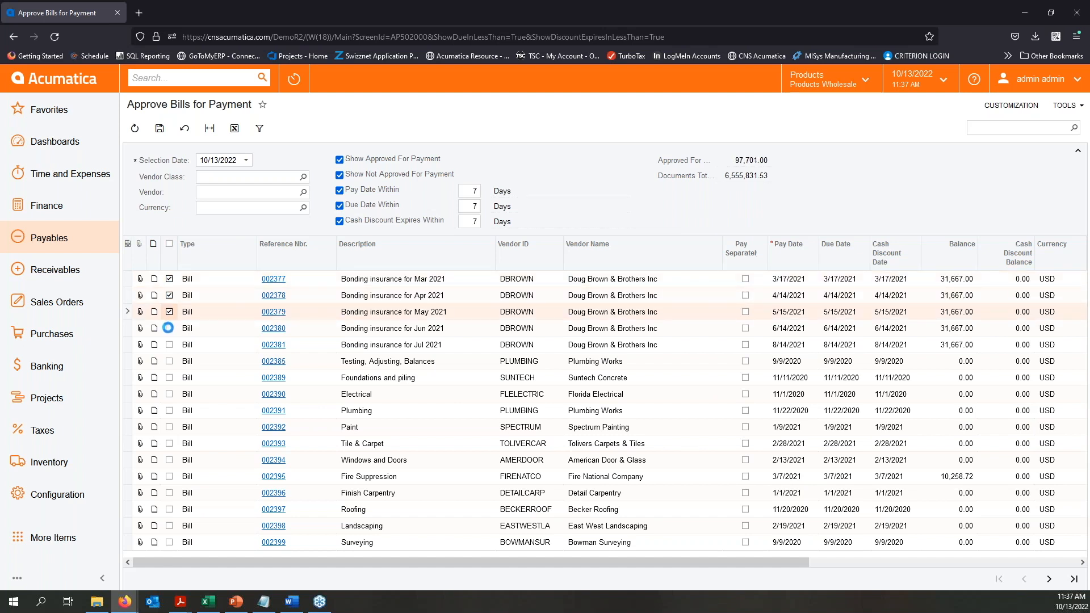
left_click(169, 344)
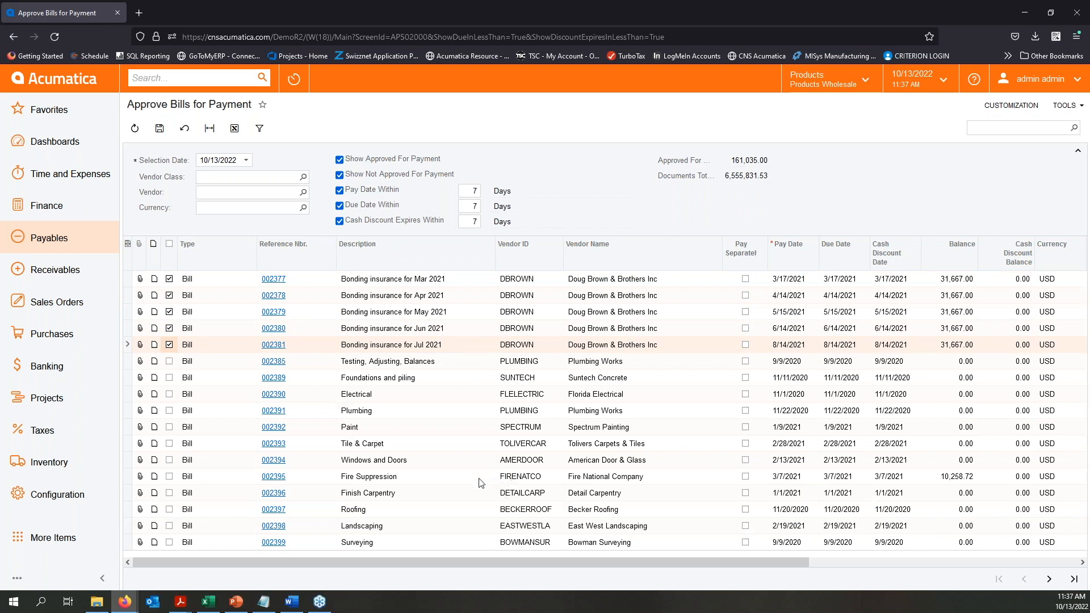
left_click(1049, 579)
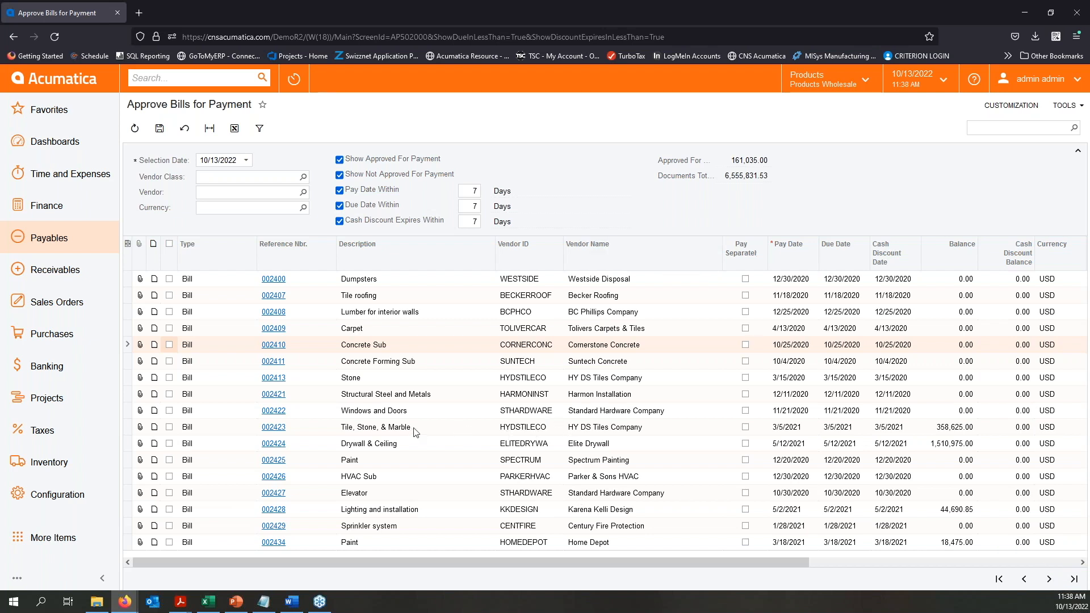
left_click(169, 427)
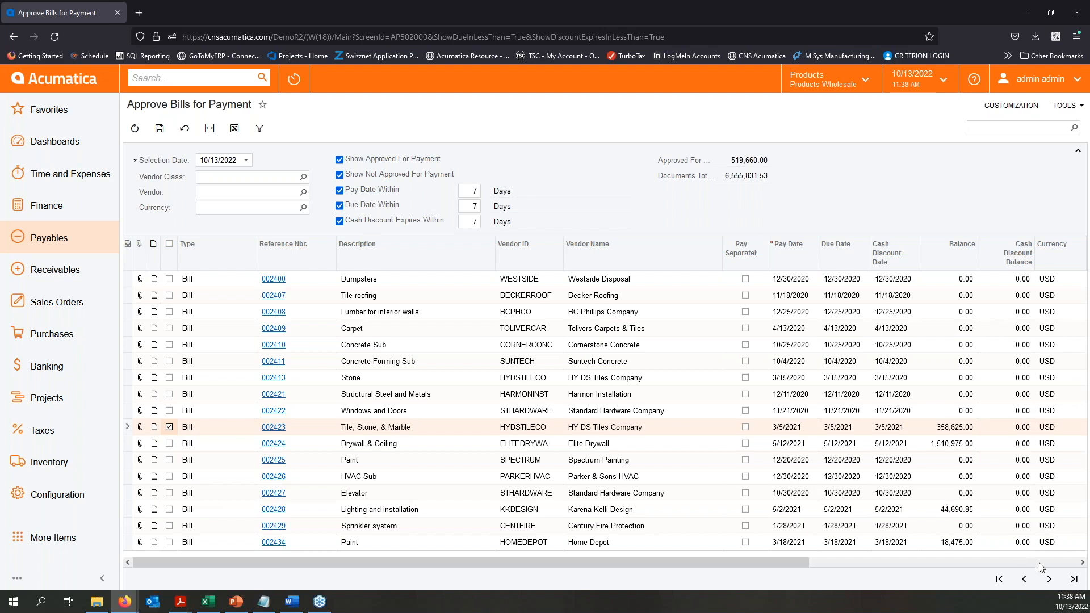
- Mark the five Edison Power utilities bills for CSTRDEV, February to June, on the next page as approved for payment
left_click(1049, 579)
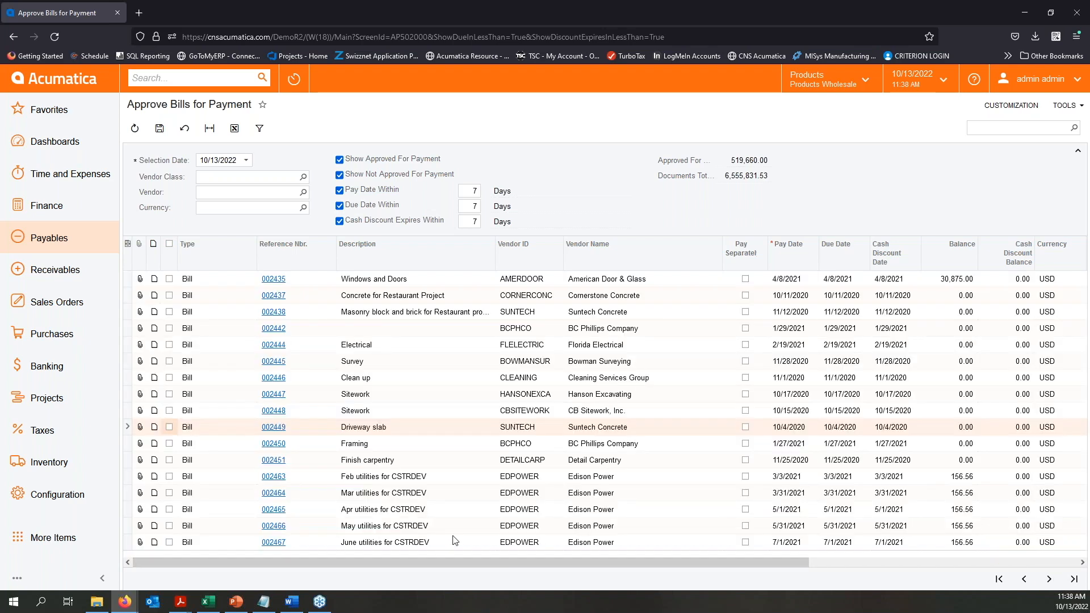
left_click(170, 478)
left_click(169, 492)
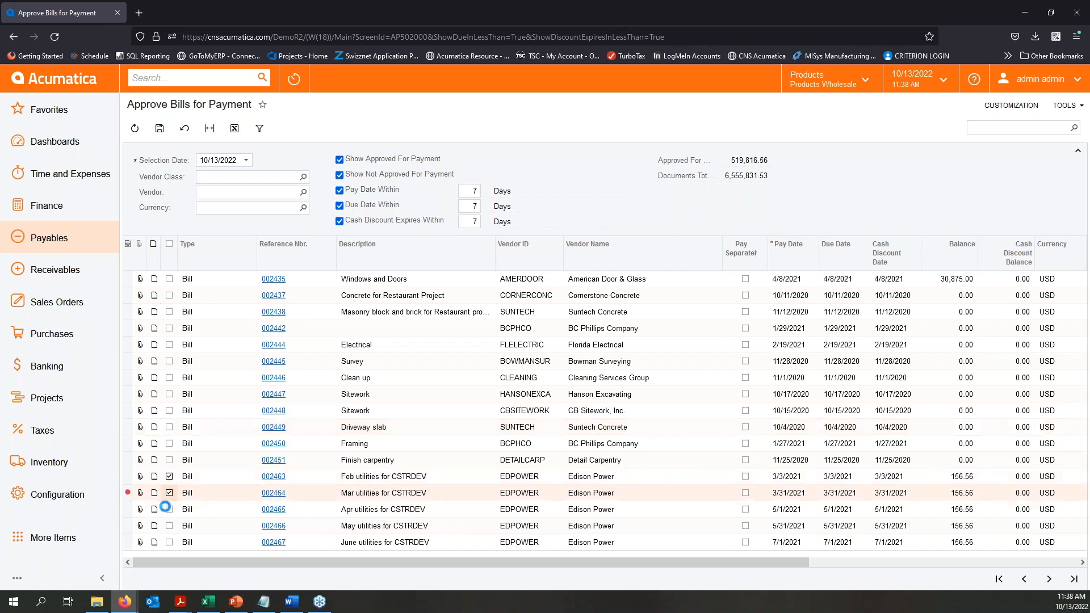
left_click(169, 511)
left_click(169, 526)
left_click(170, 542)
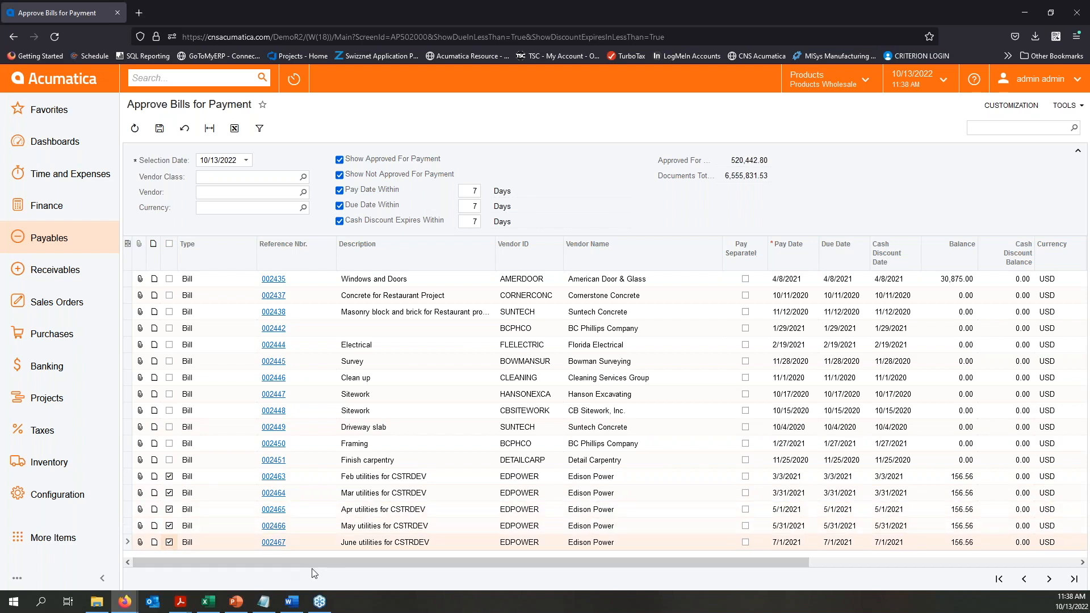
- Set the payment method of the February and March Edison Power utilities bills to FEDWIRE
left_click_drag(465, 562, 554, 562)
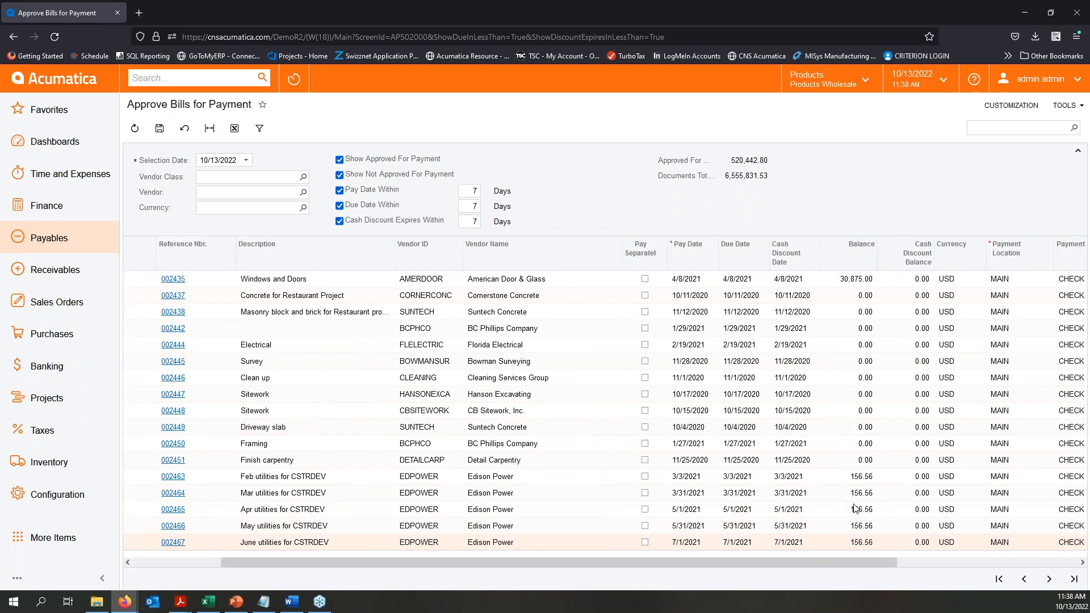
left_click_drag(870, 563, 1020, 560)
left_click(935, 477)
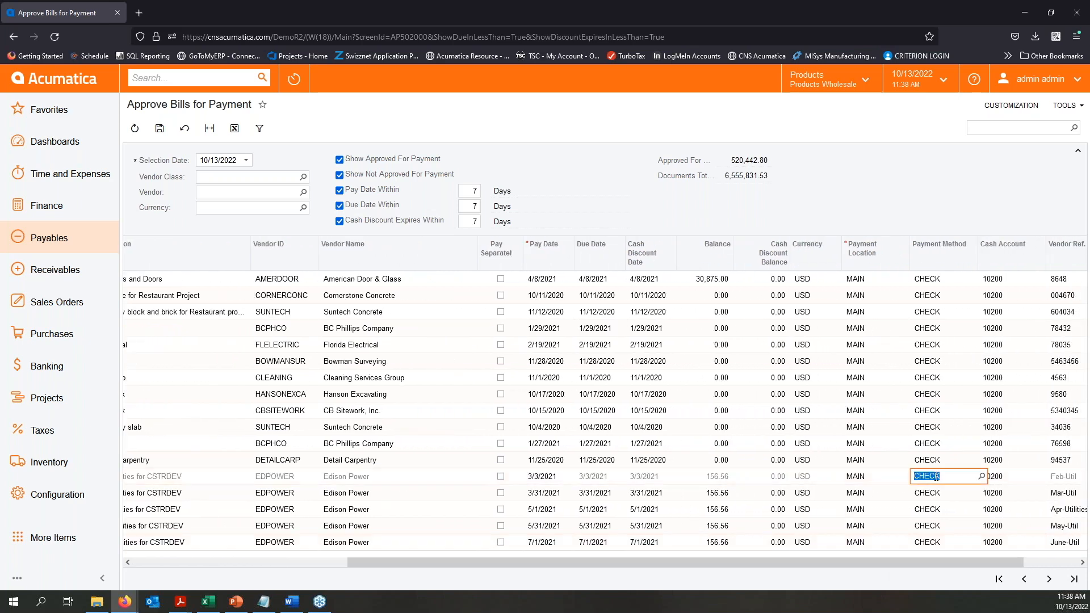
left_click(982, 476)
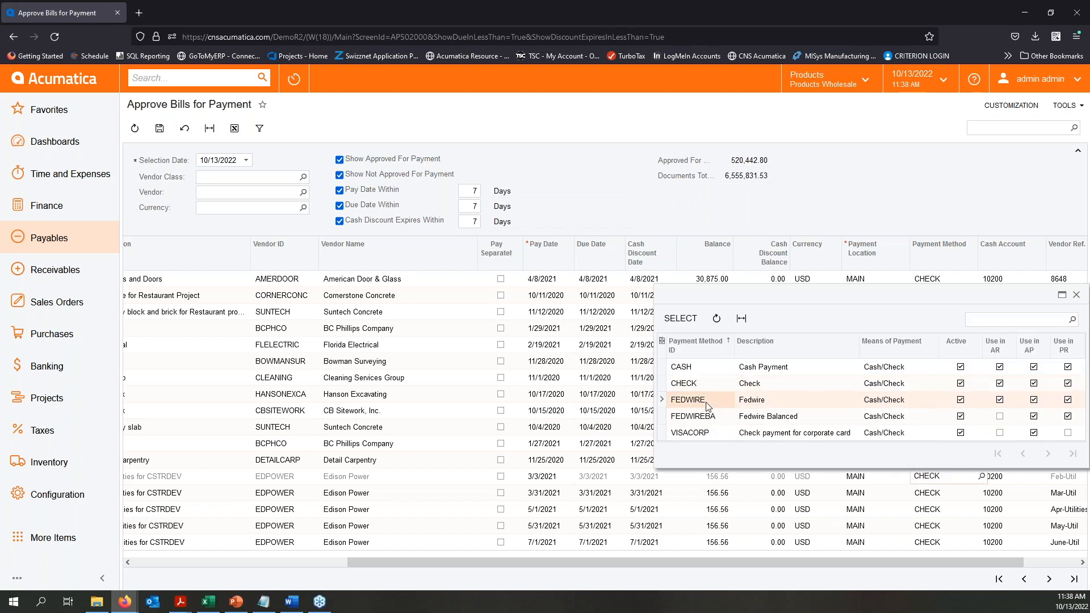
key("Escape")
left_click(930, 493)
left_click(982, 492)
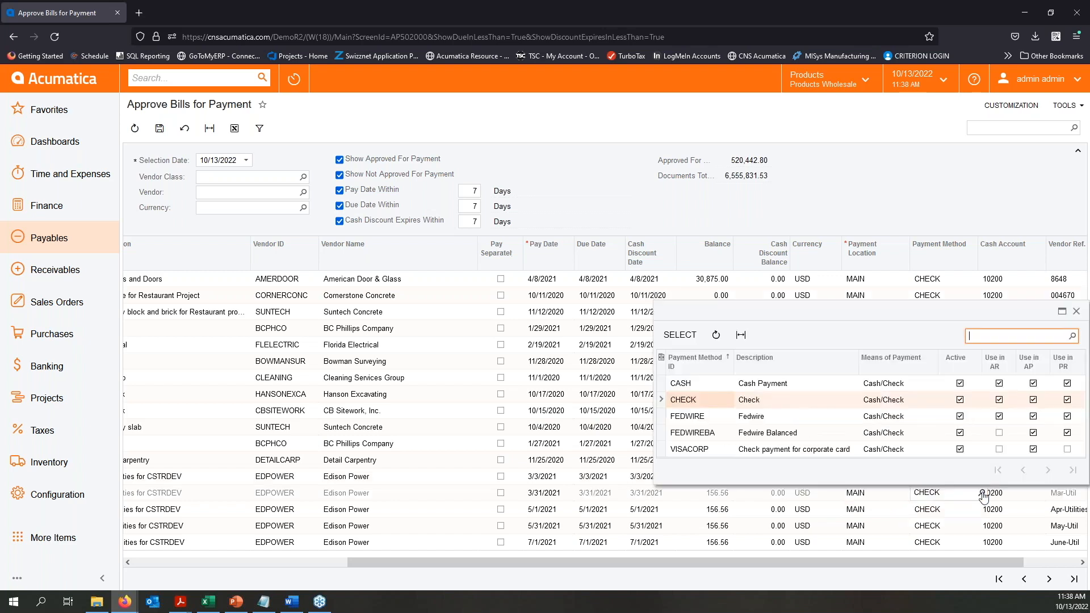
double_click(718, 420)
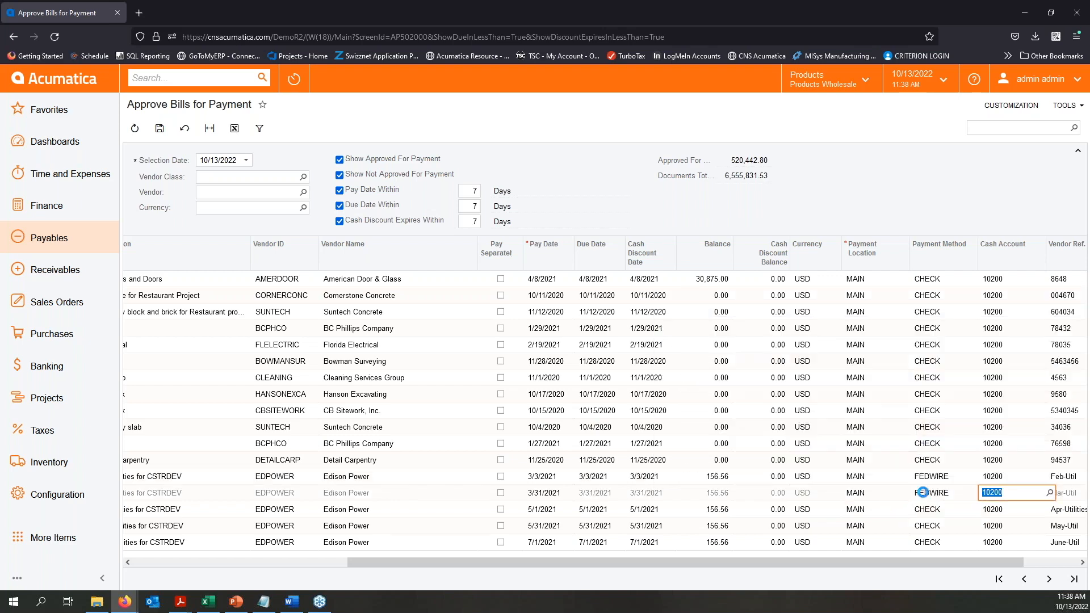
- Set the payment method of the April, May and June Edison Power utilities bills to FEDWIRE
left_click(957, 514)
left_click(982, 510)
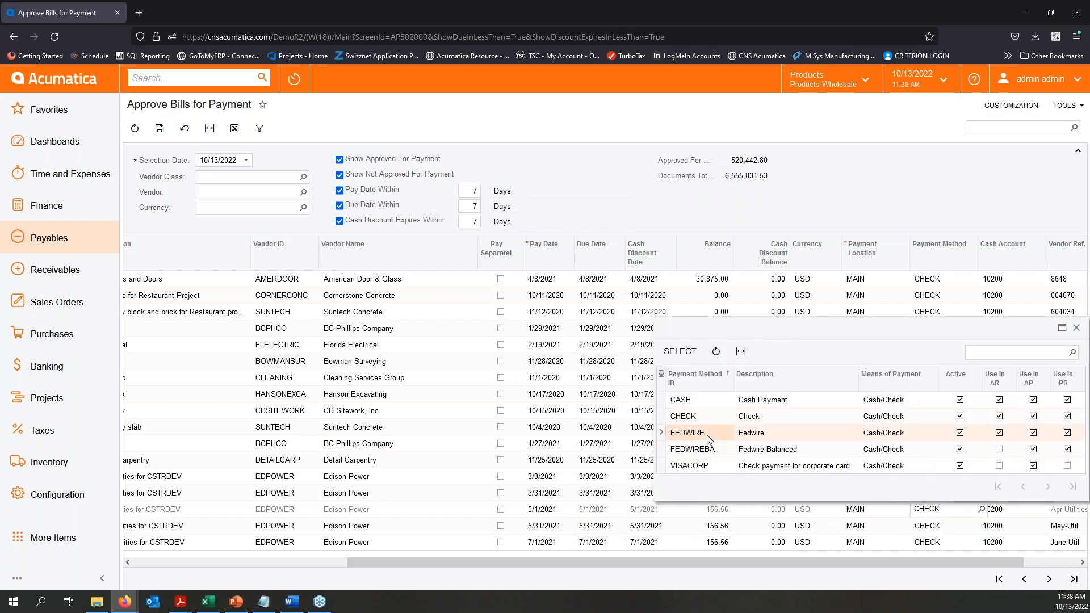
double_click(710, 433)
left_click(954, 526)
left_click(981, 526)
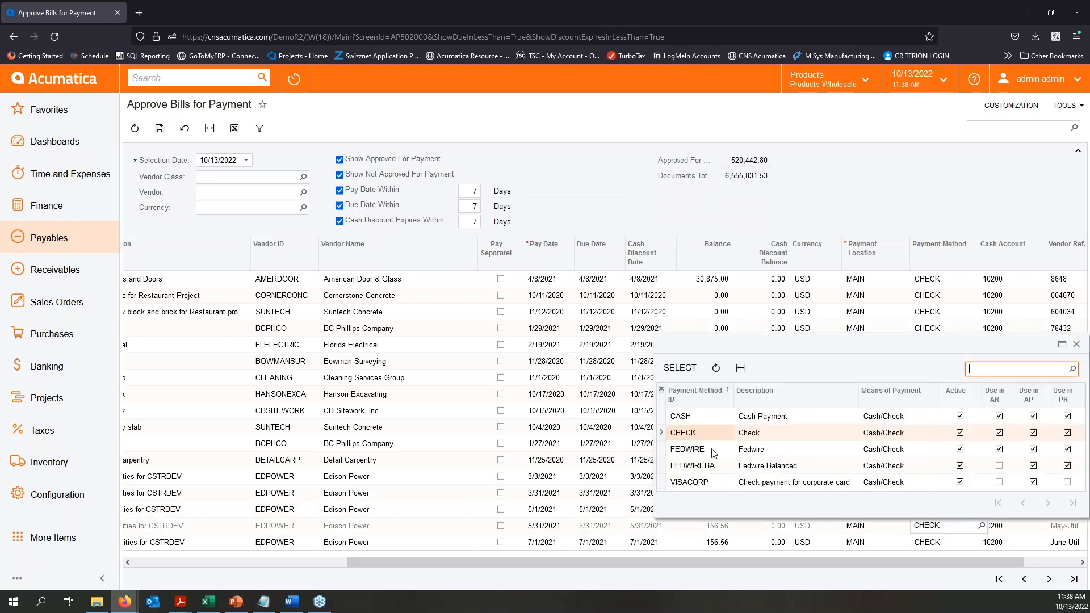
double_click(683, 451)
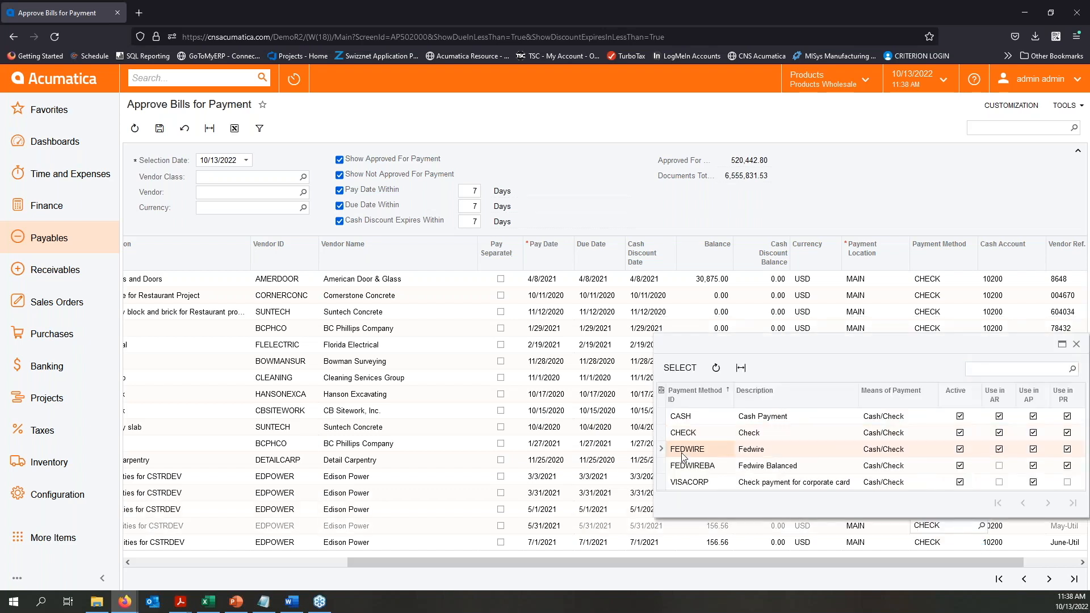
left_click(953, 525)
left_click(945, 543)
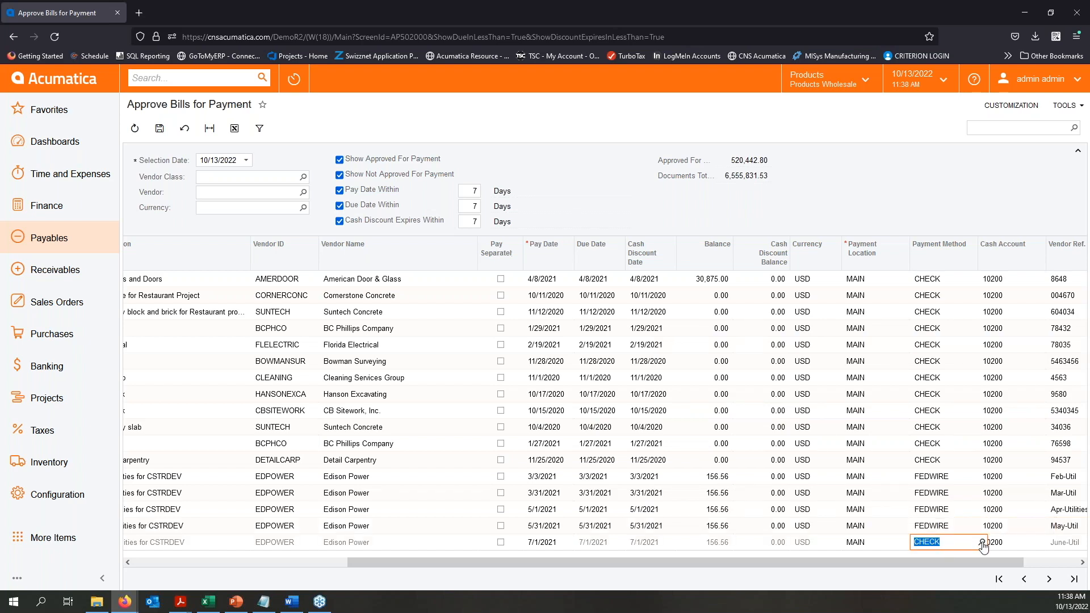
left_click(982, 542)
double_click(705, 466)
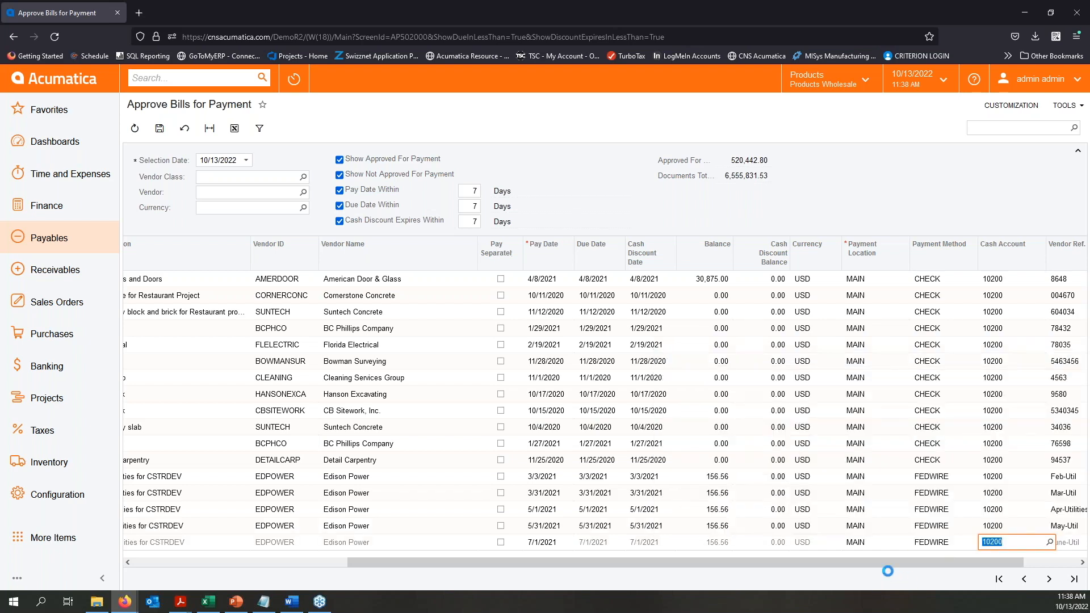
left_click_drag(913, 563, 540, 552)
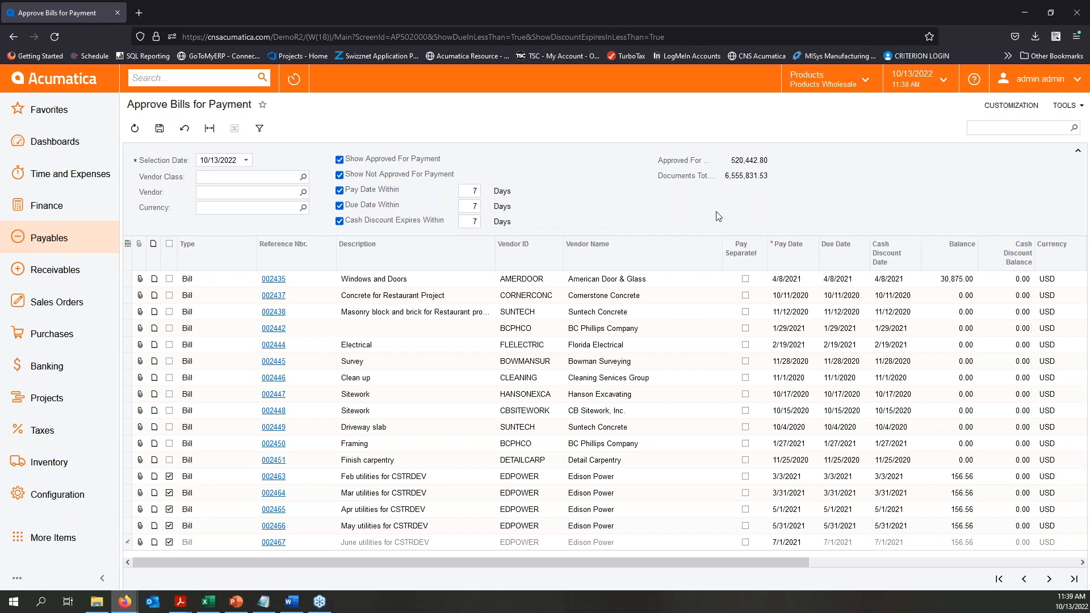
- Save the bill approvals and open the Prepare Payments process in Payables
double_click(569, 190)
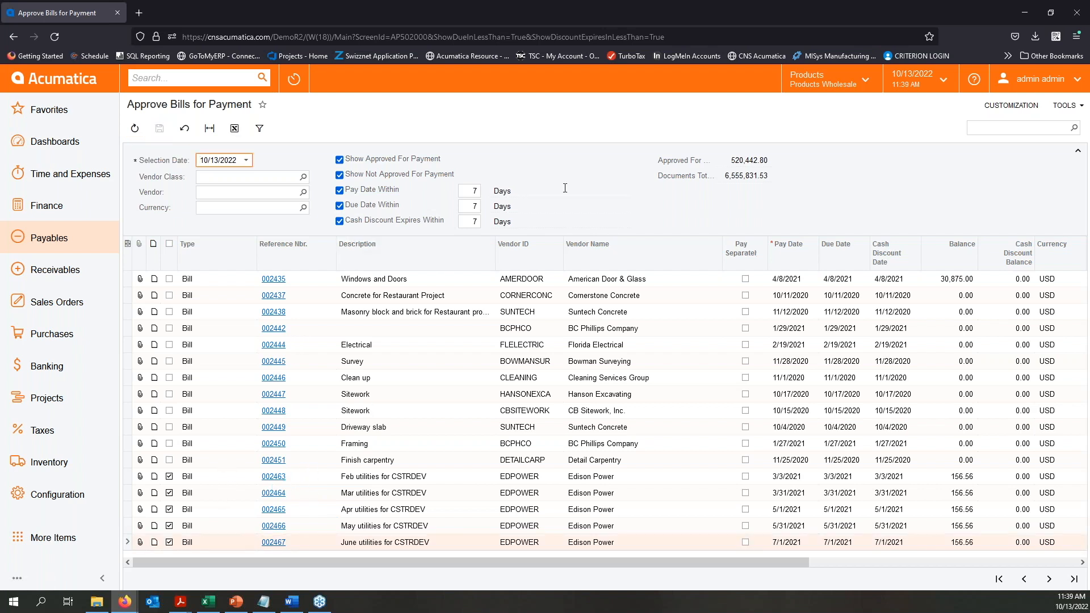
left_click(50, 239)
left_click(69, 243)
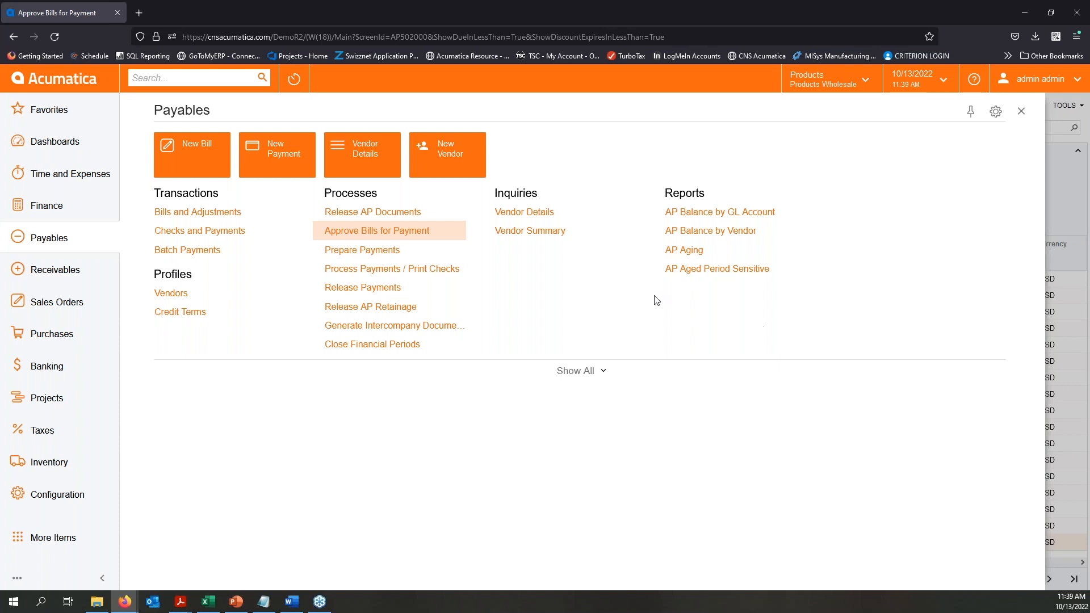
left_click(360, 250)
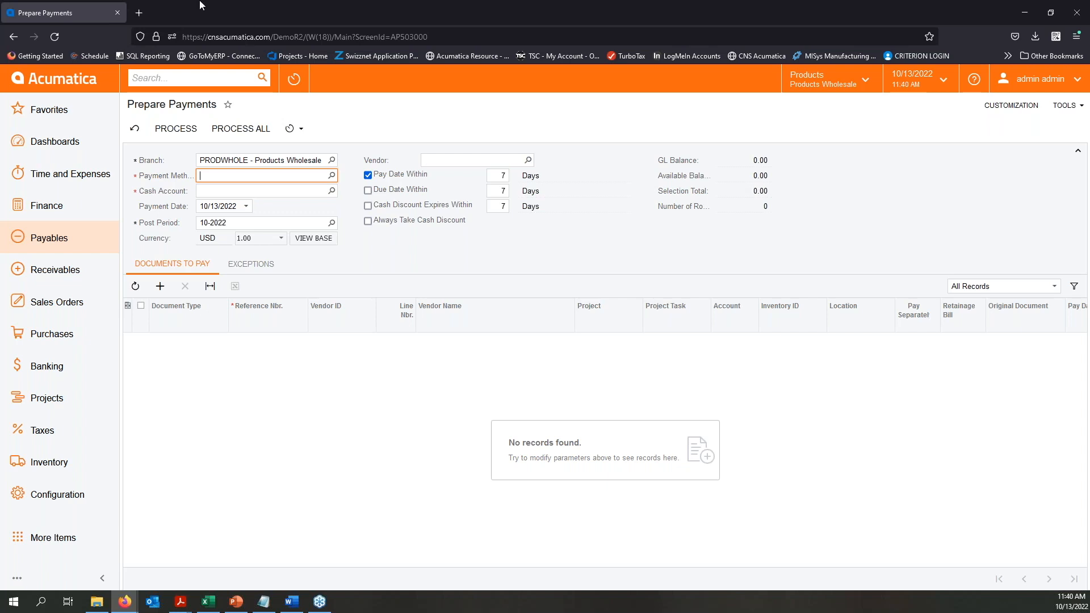
- Choose CHECK as the payment method in Prepare Payments and review the bills available to pay
left_click(332, 176)
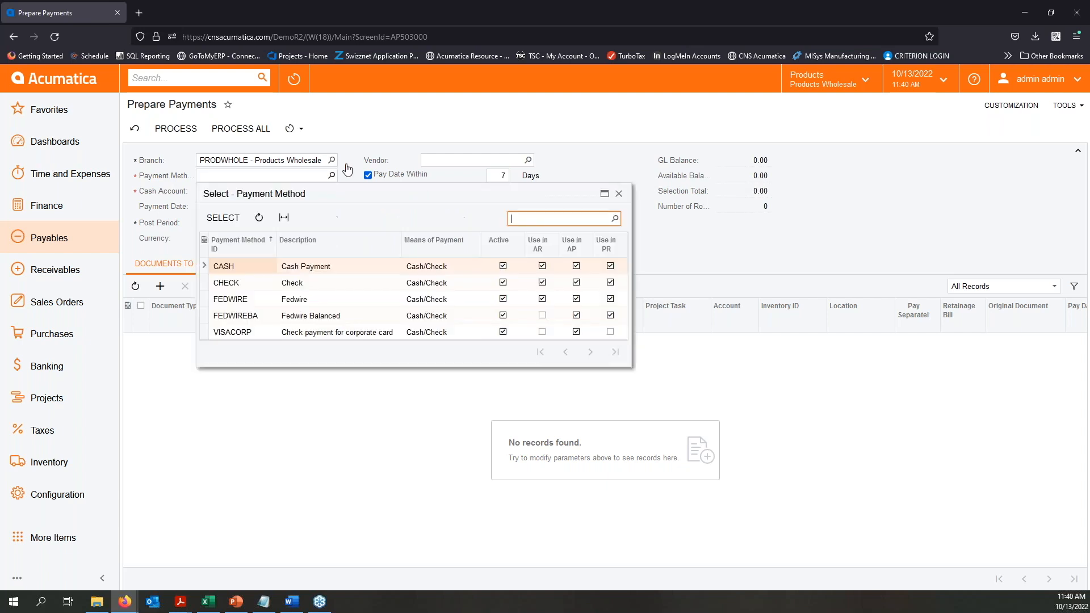
left_click(231, 284)
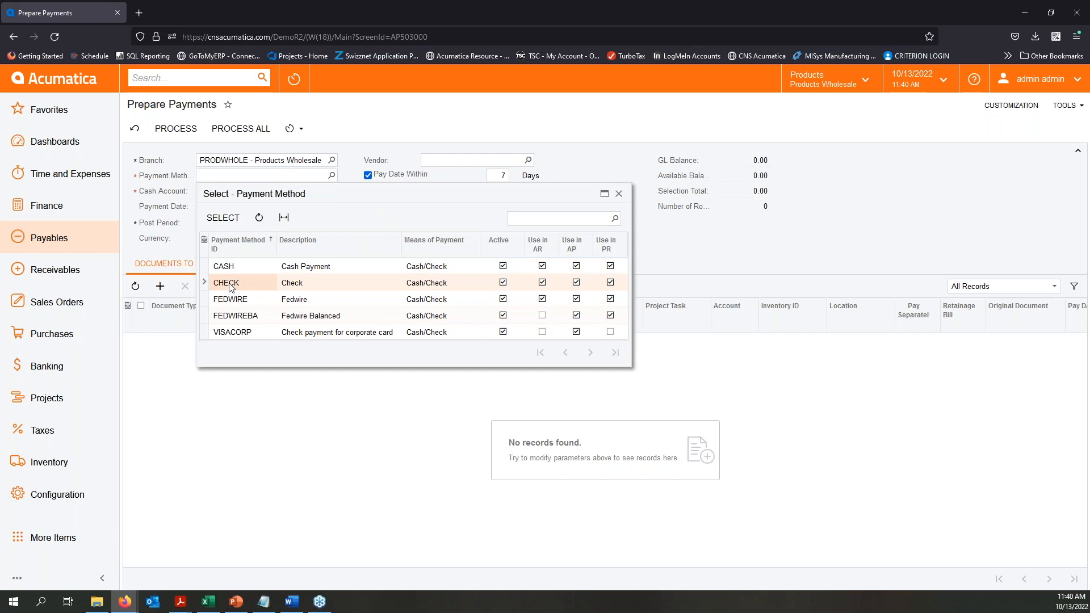
double_click(231, 284)
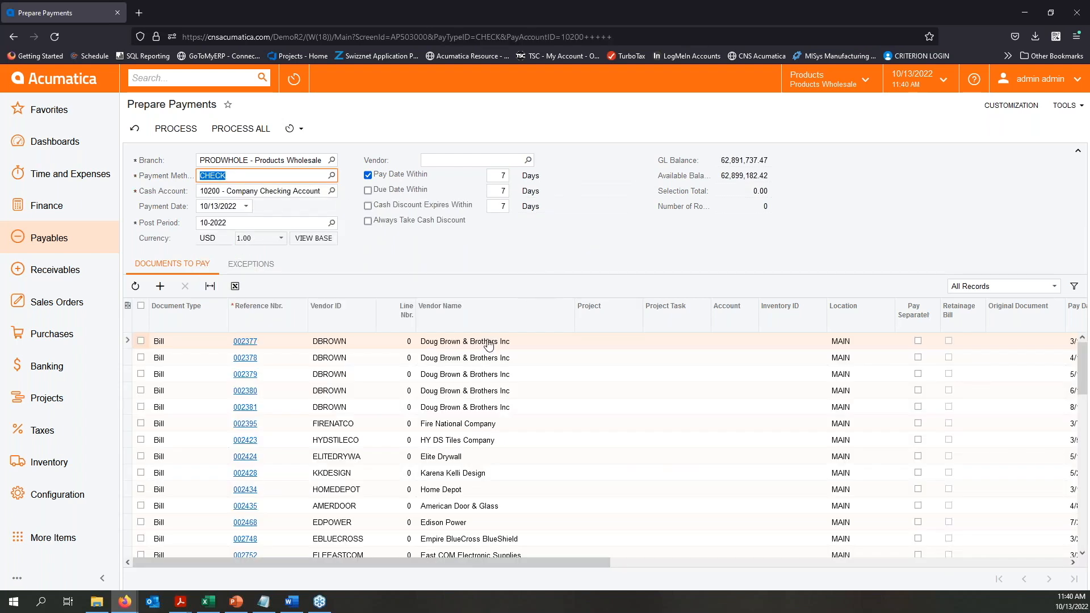
scroll(510, 482, "down", 10)
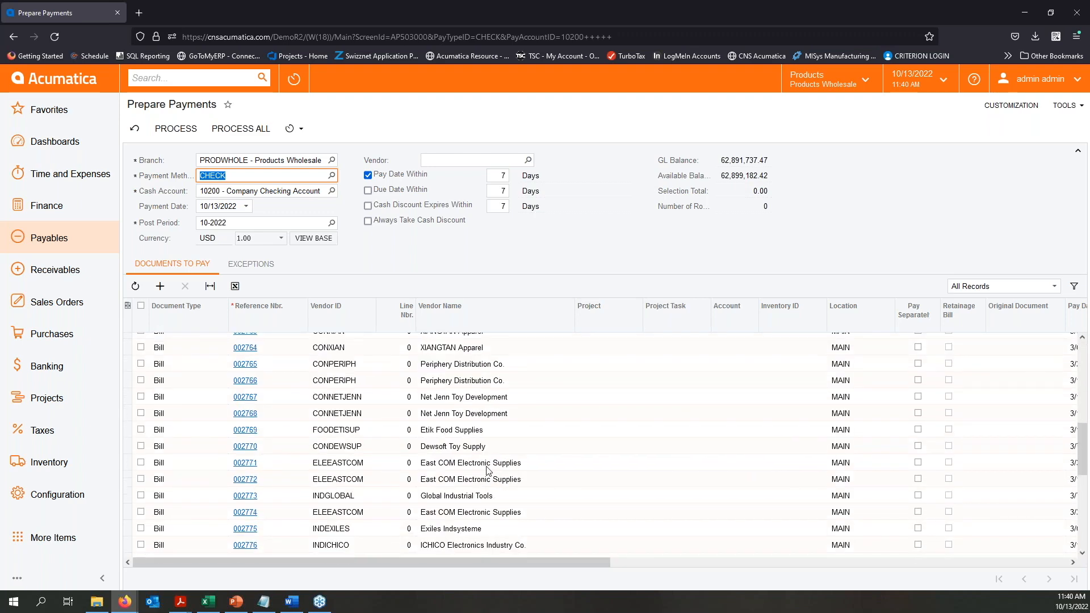
scroll(487, 466, "up", 10)
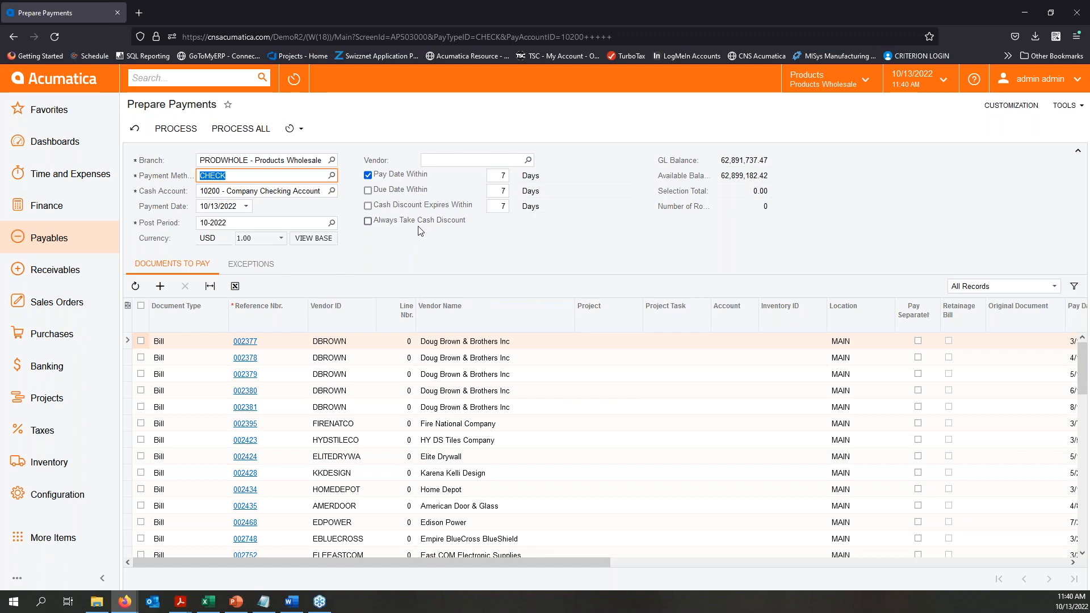
- Return to Approve Bills for Payment, exclude the bills not approved for payment, and save
left_click(77, 235)
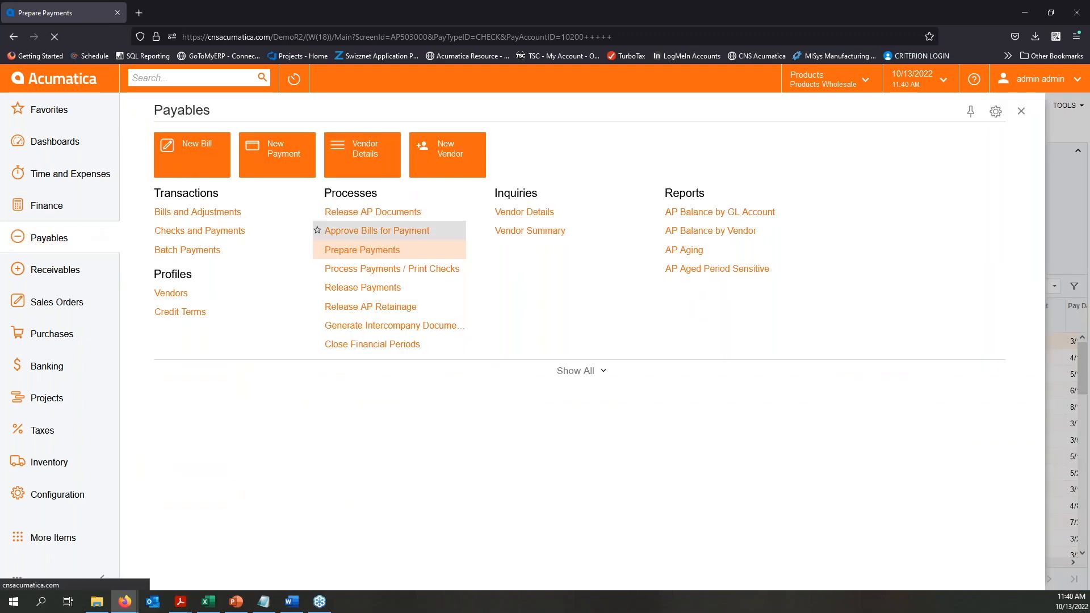
left_click(430, 233)
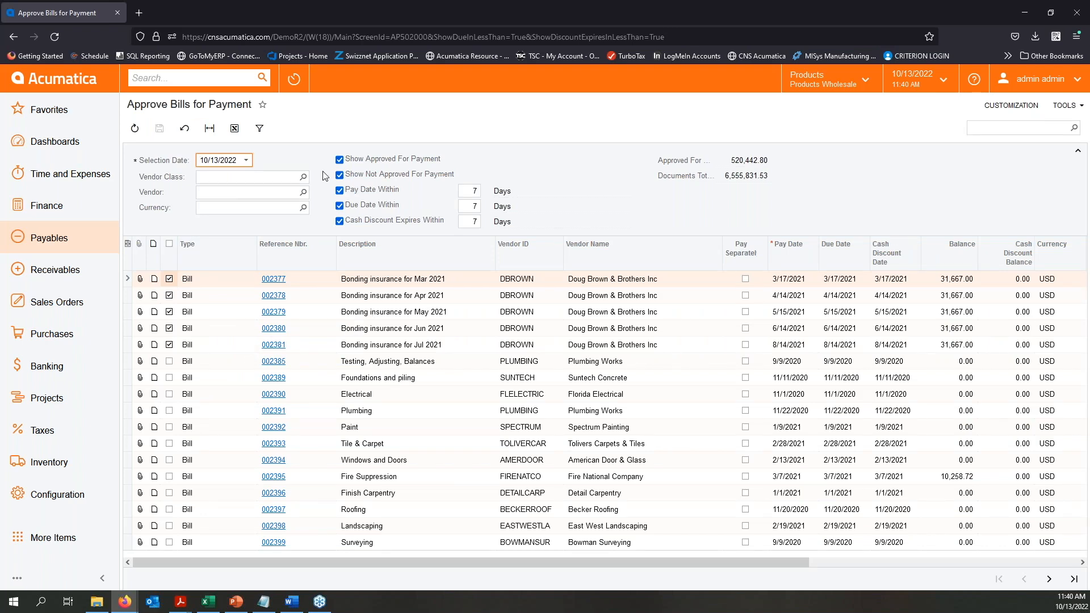
left_click(340, 176)
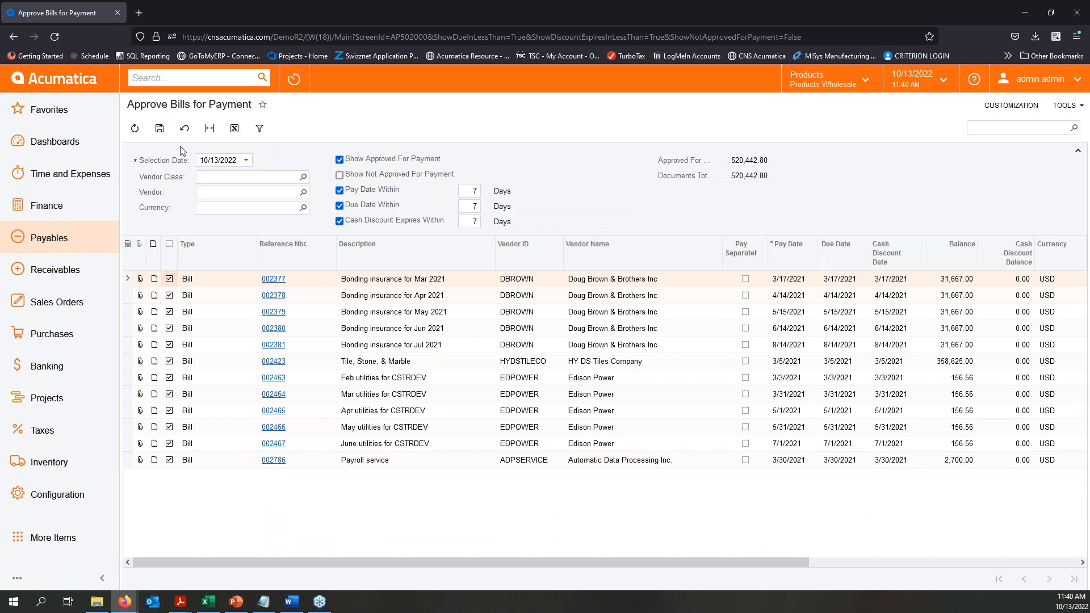
left_click(161, 130)
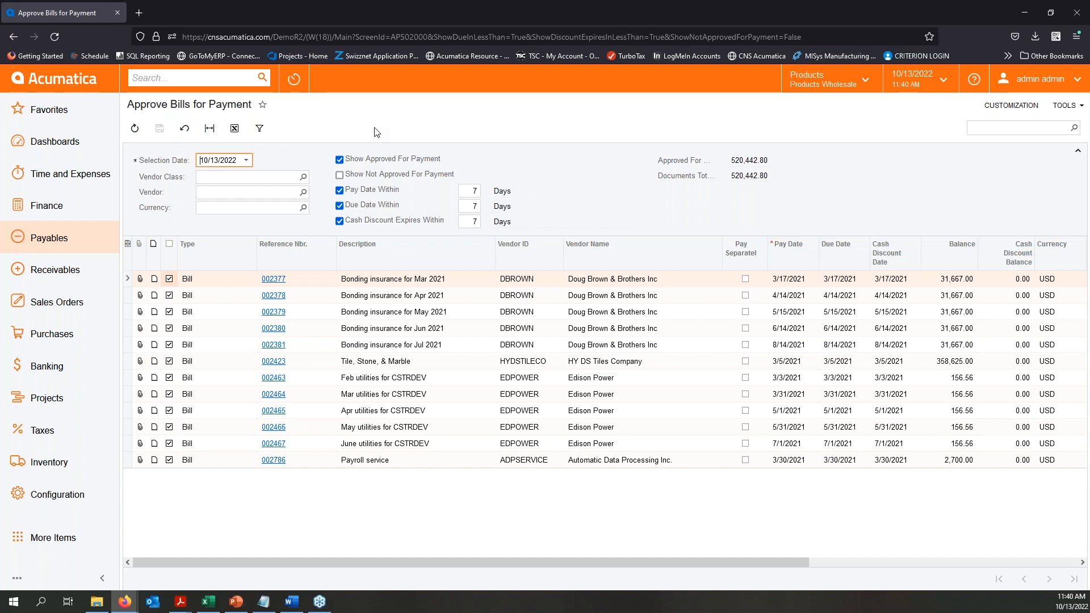
- Open the Prepare Payments process in Payables and include bills with due dates and expiring cash discounts within 7 days
left_click(57, 244)
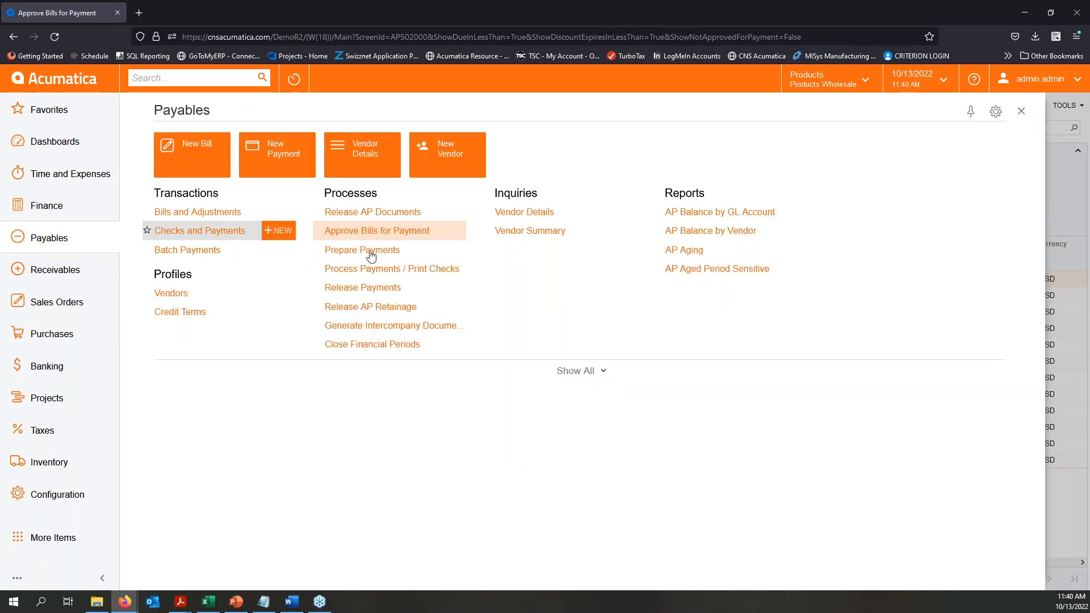
left_click(362, 249)
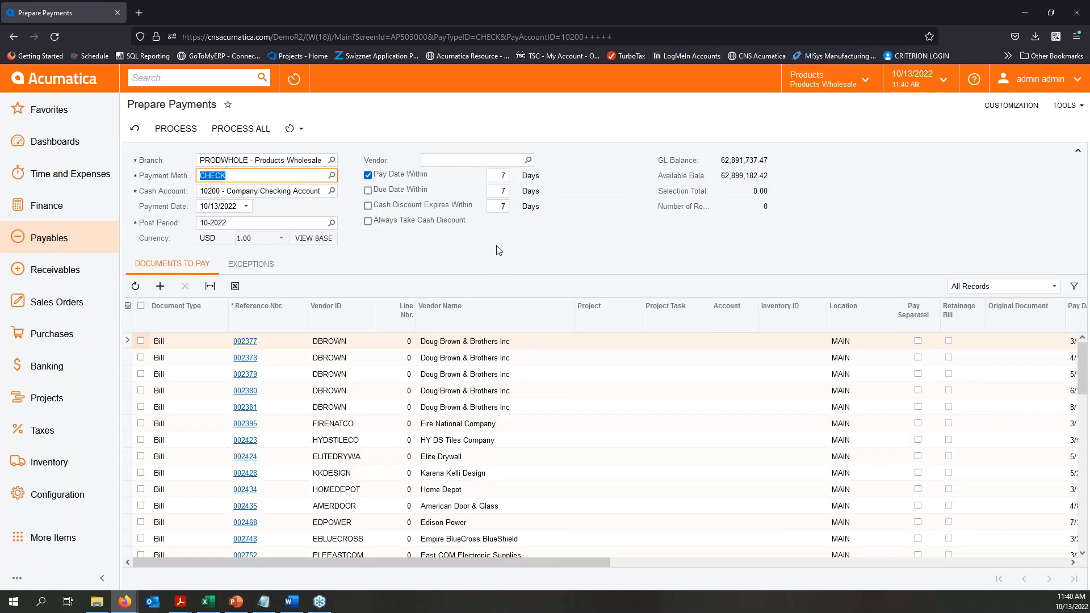
left_click(368, 191)
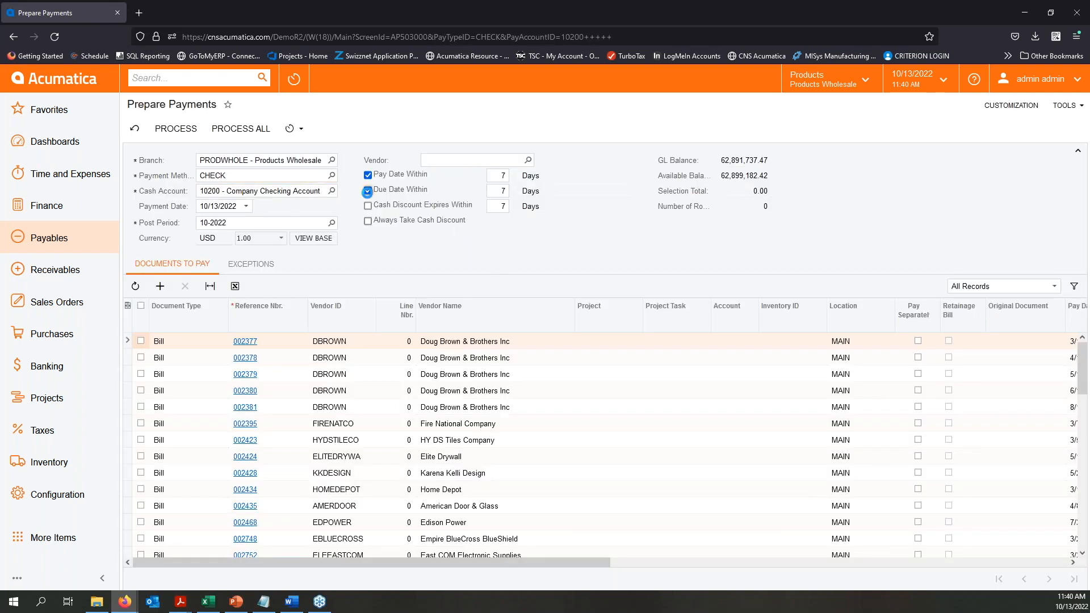
left_click(368, 206)
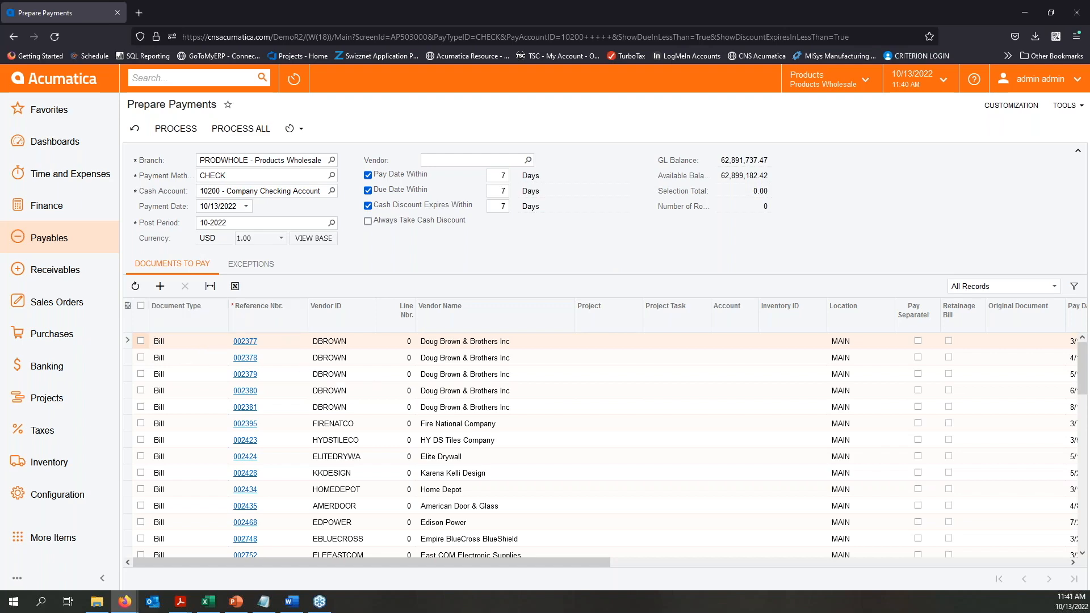
- Select all five Doug Brown & Brothers Inc bills among the documents to pay
left_click_drag(571, 563, 398, 585)
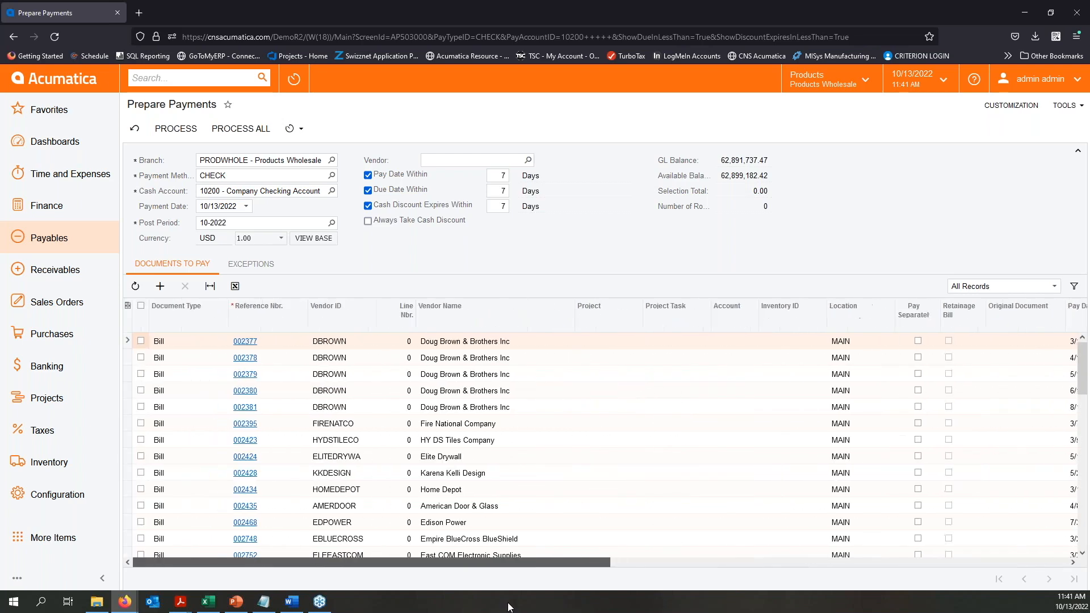
left_click(141, 341)
left_click(141, 374)
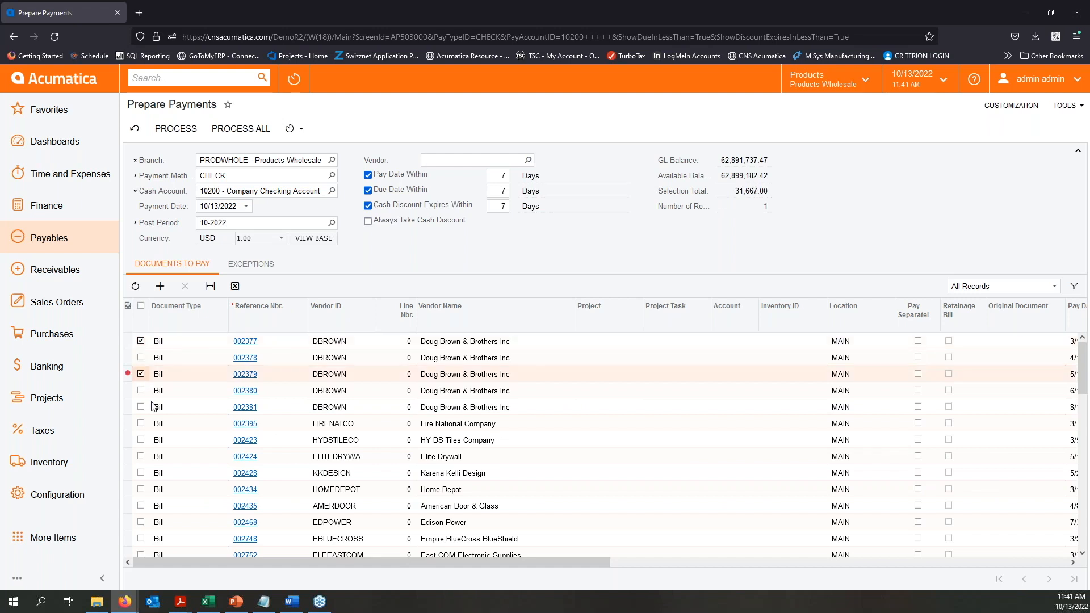
left_click(141, 390)
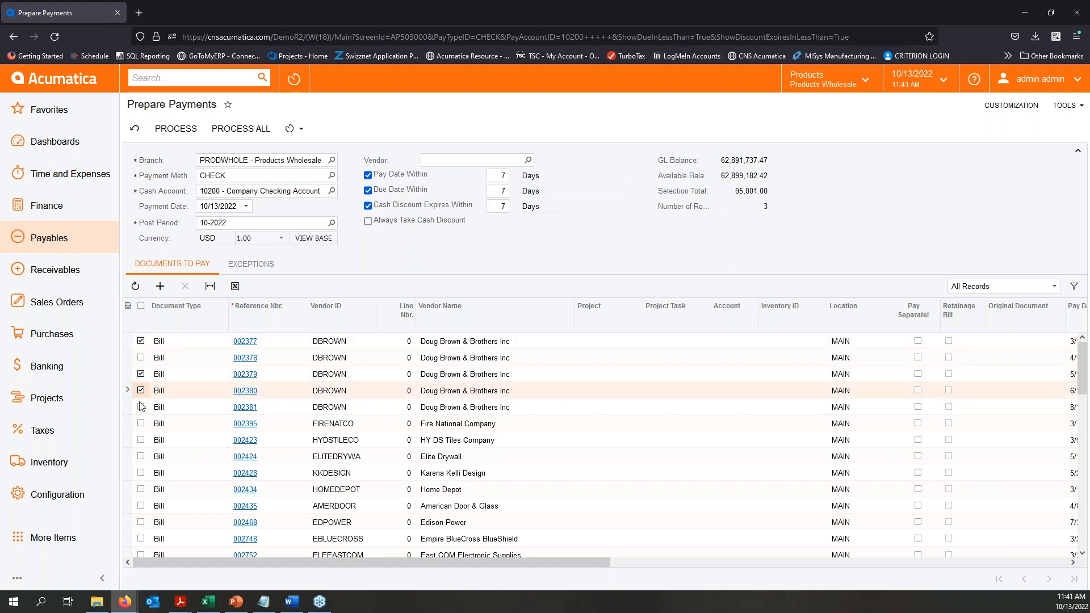
left_click(141, 406)
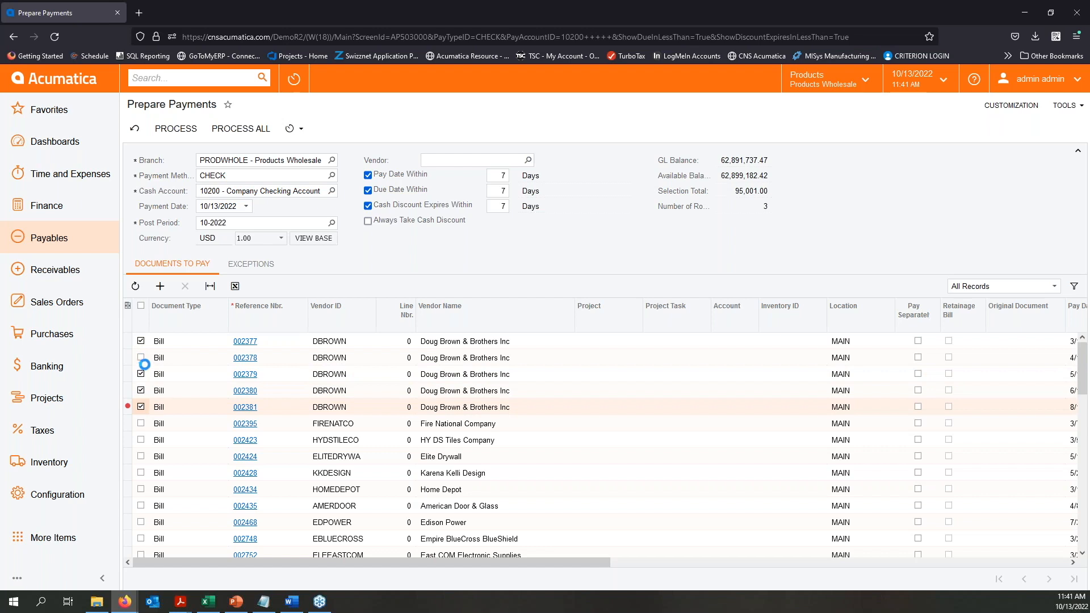
left_click(141, 357)
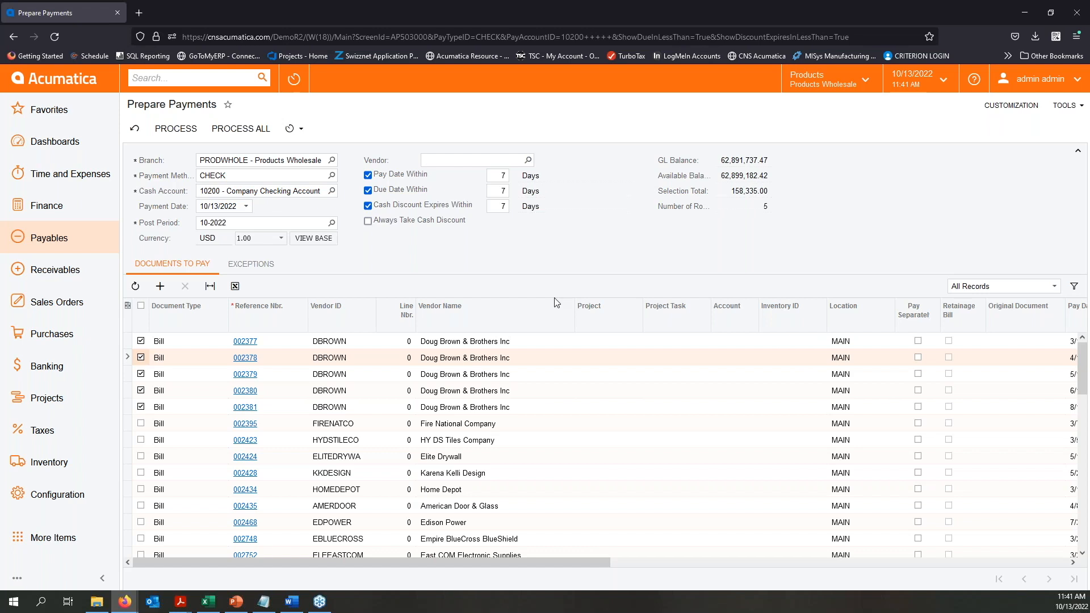
left_click(247, 207)
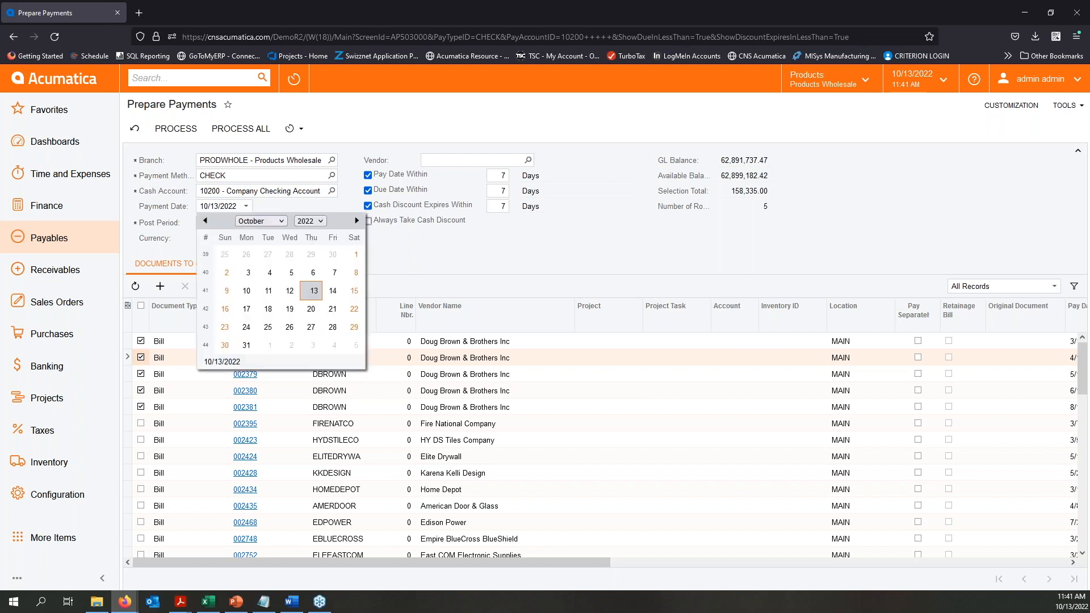
left_click(279, 222)
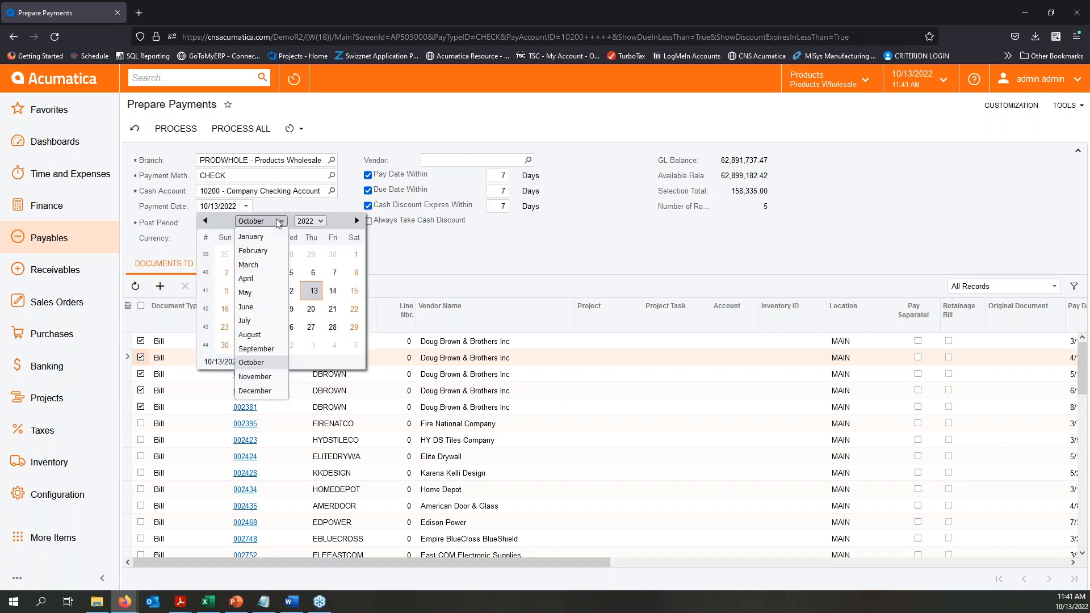
left_click(259, 279)
left_click(513, 254)
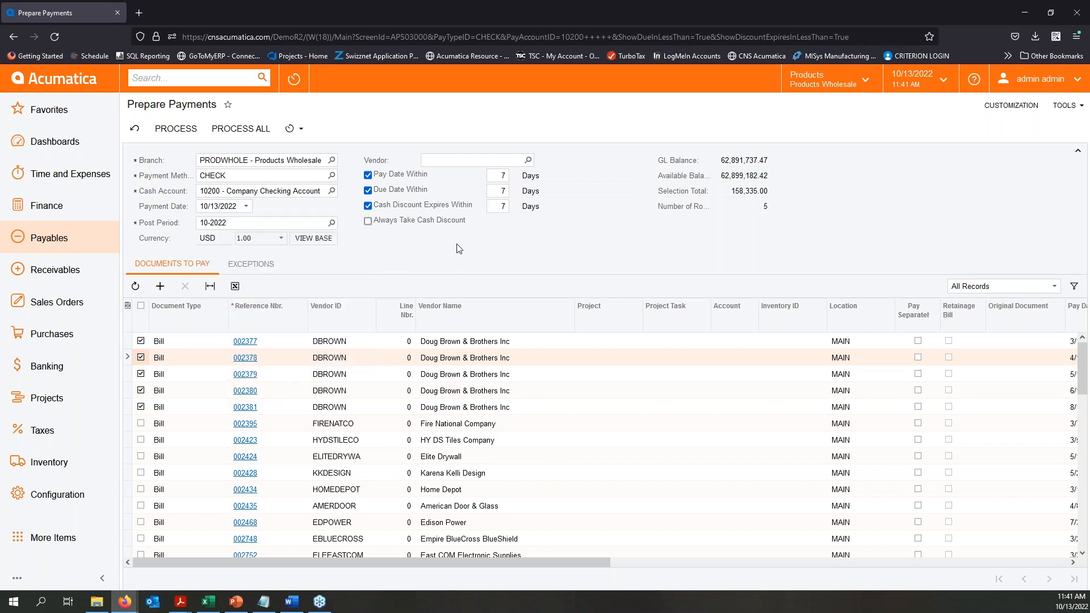
- Process the selected bills into one check payment and print its check form with remittance
left_click(181, 130)
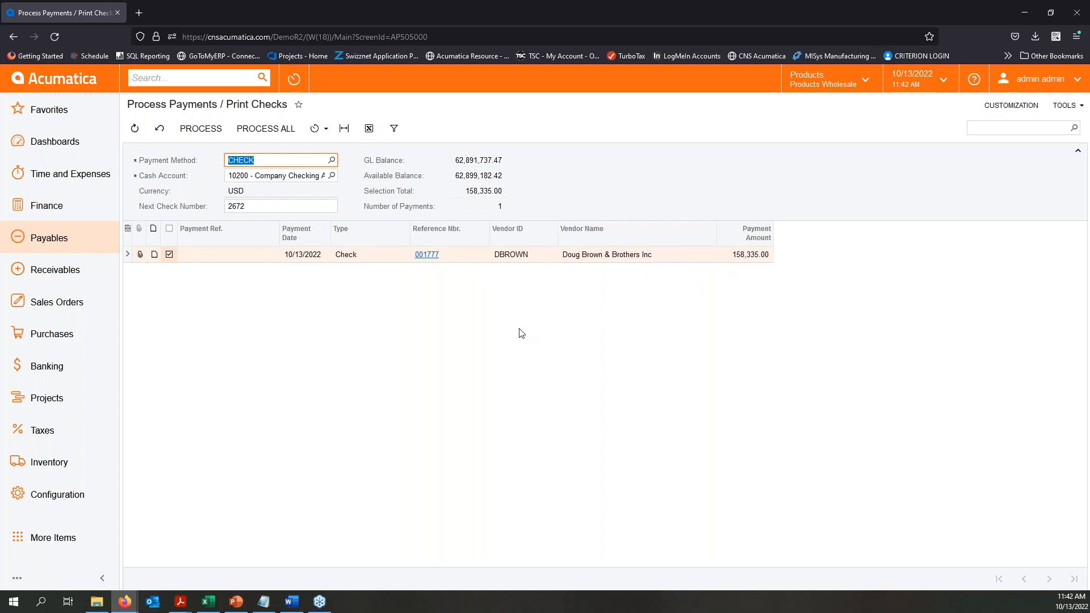
left_click(199, 133)
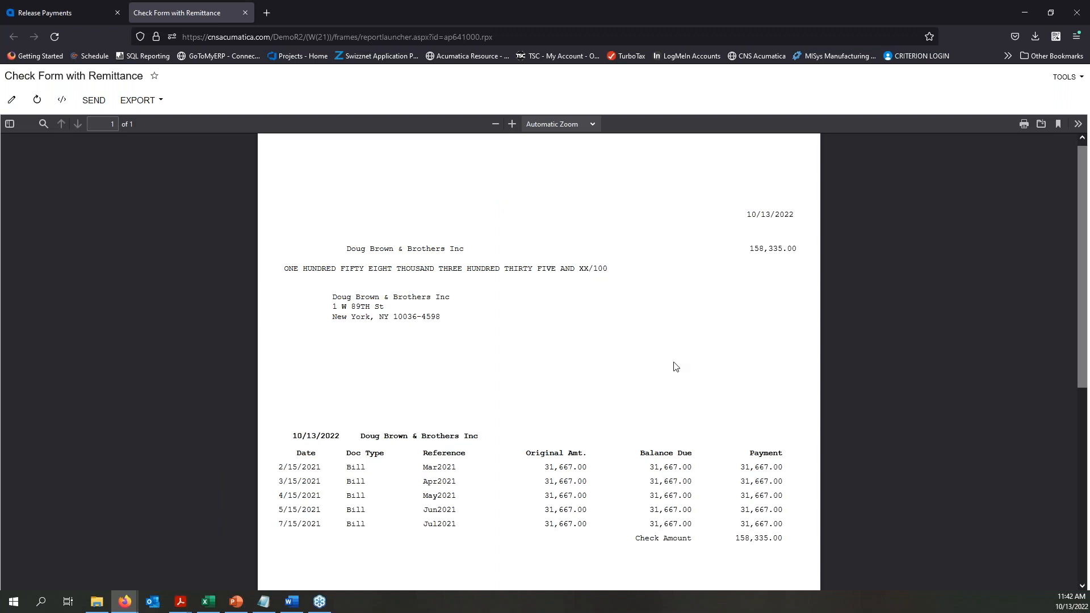
scroll(675, 366, "down", 2)
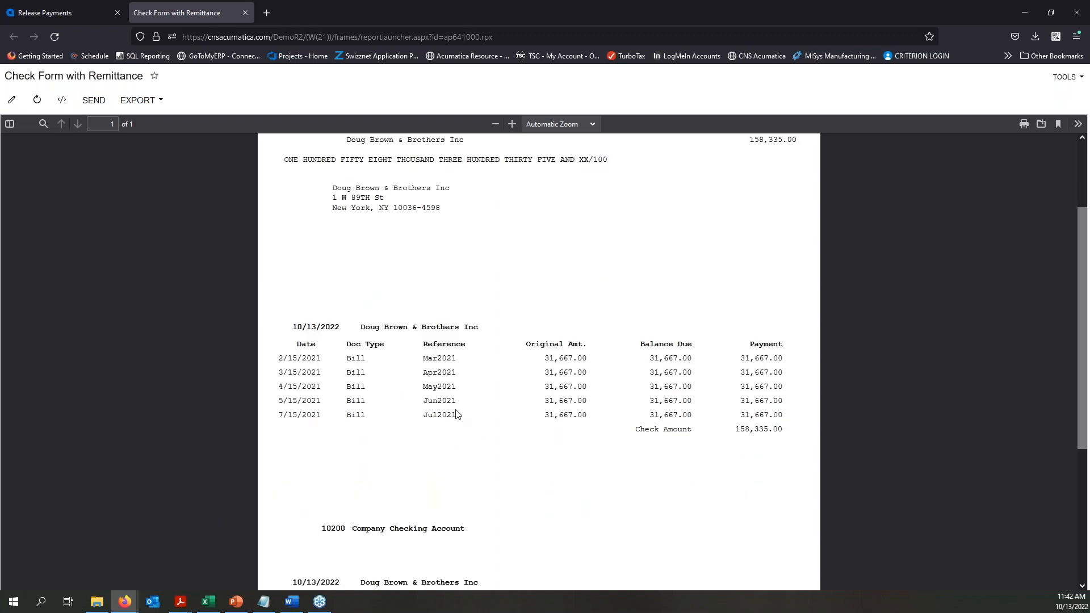
scroll(496, 434, "up", 2)
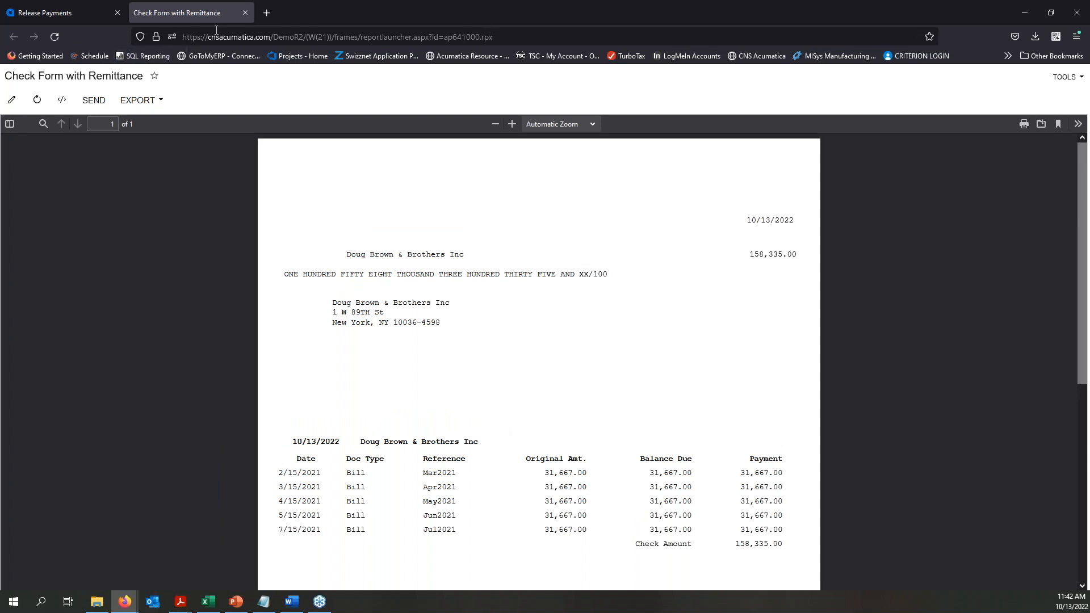
- Process the Doug Brown & Brothers Inc check in Release Payments with the Reprint action and close the check form
left_click(61, 12)
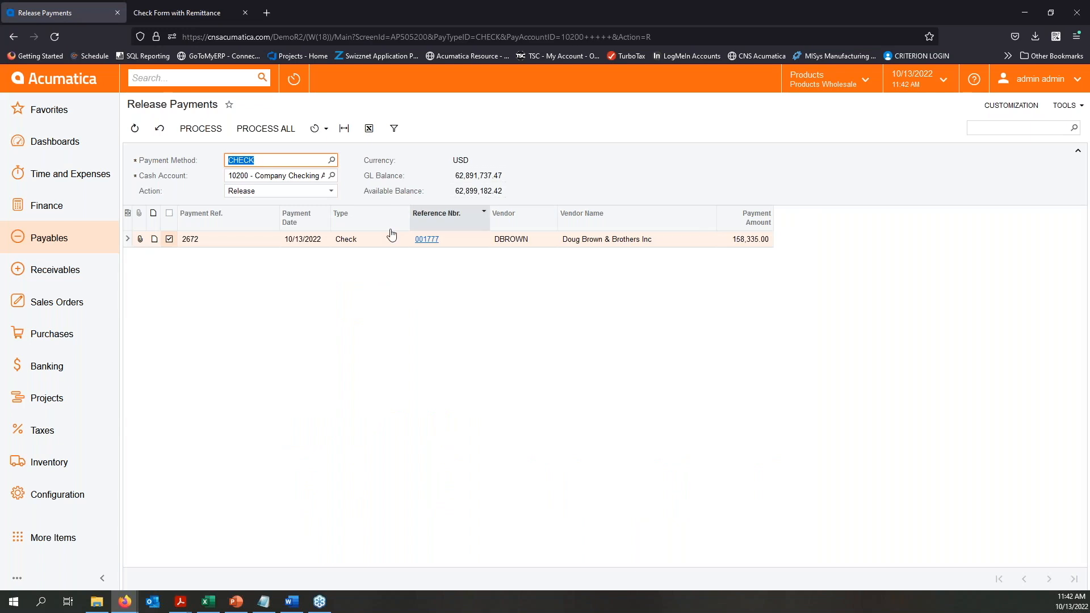
left_click(333, 192)
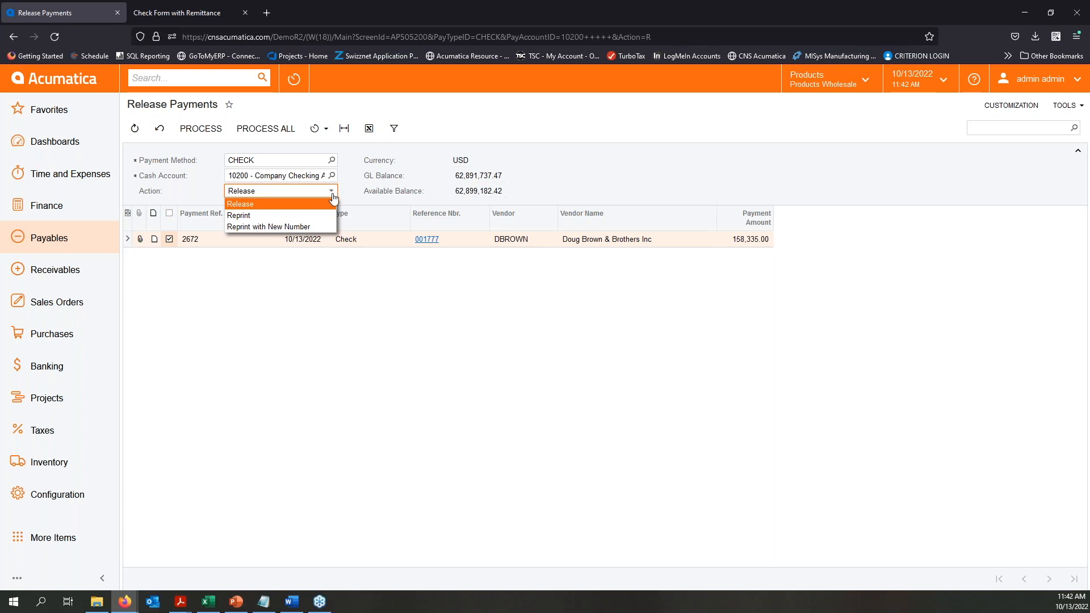
left_click(264, 216)
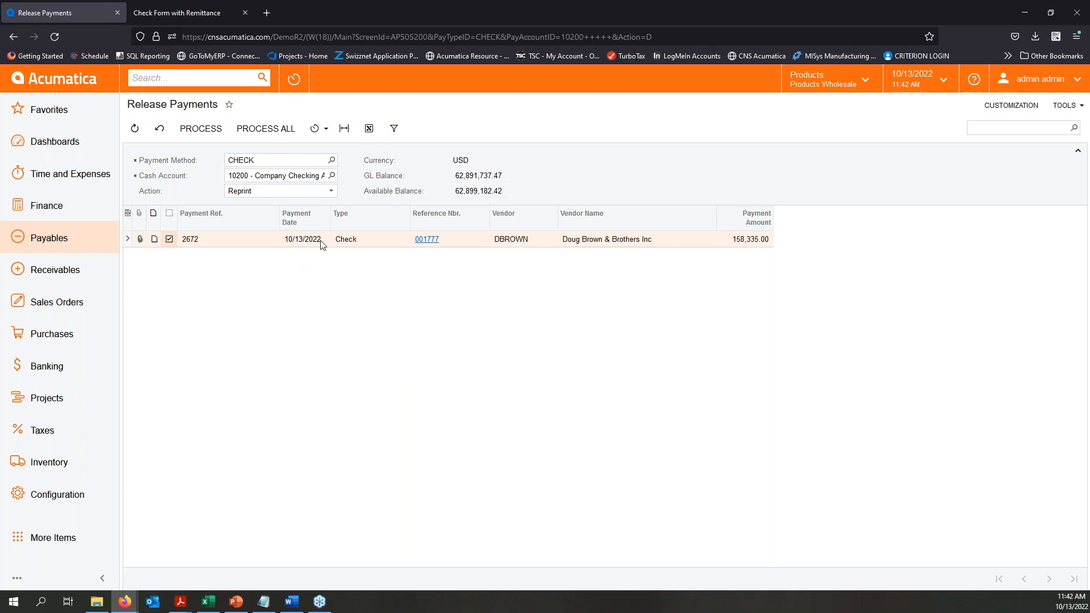
left_click(206, 134)
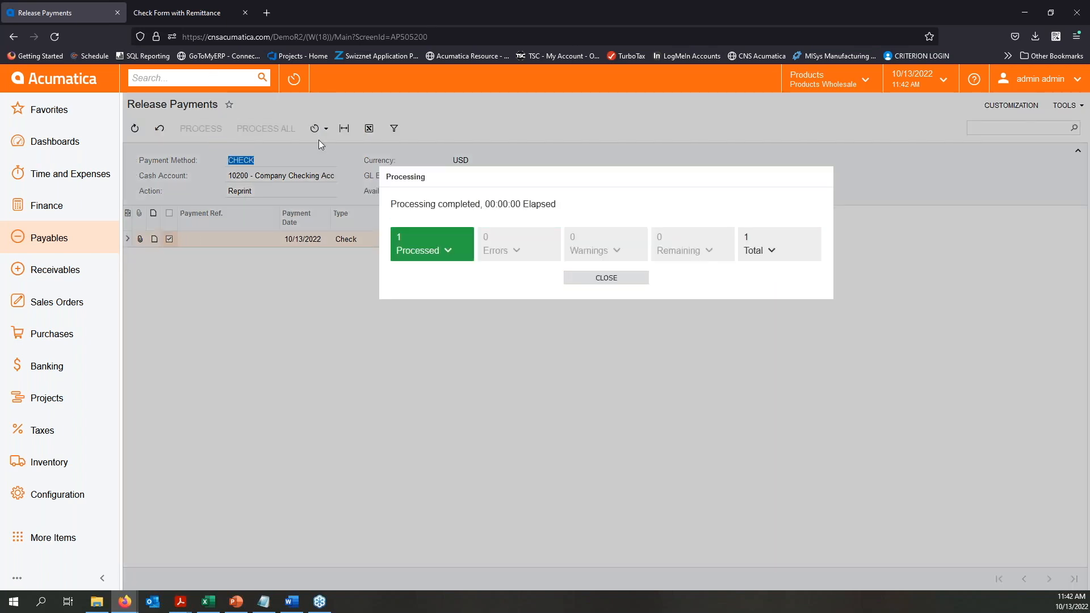
left_click(586, 280)
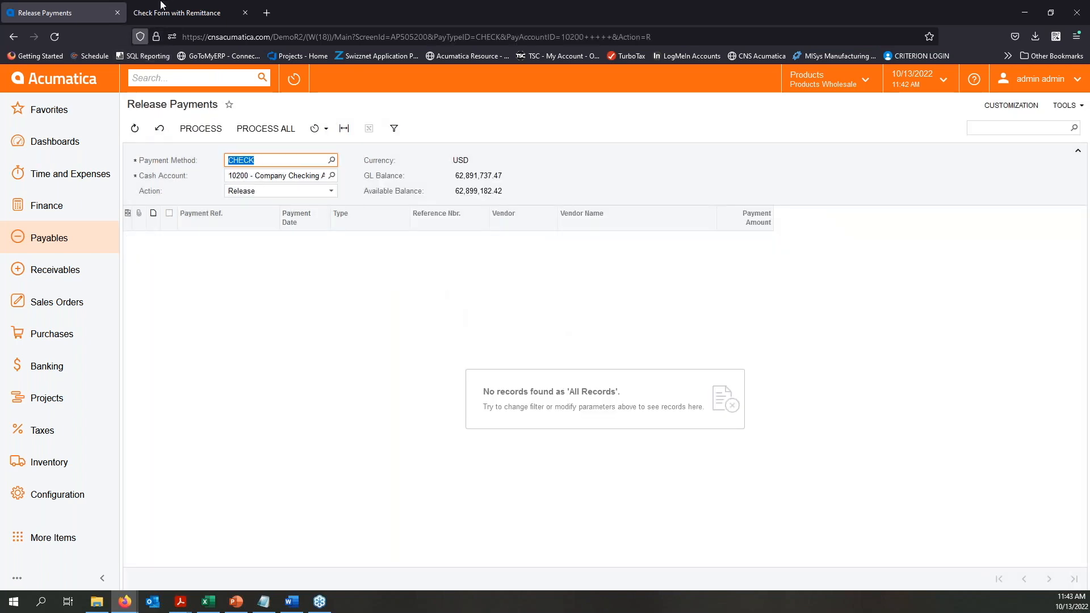
left_click(246, 22)
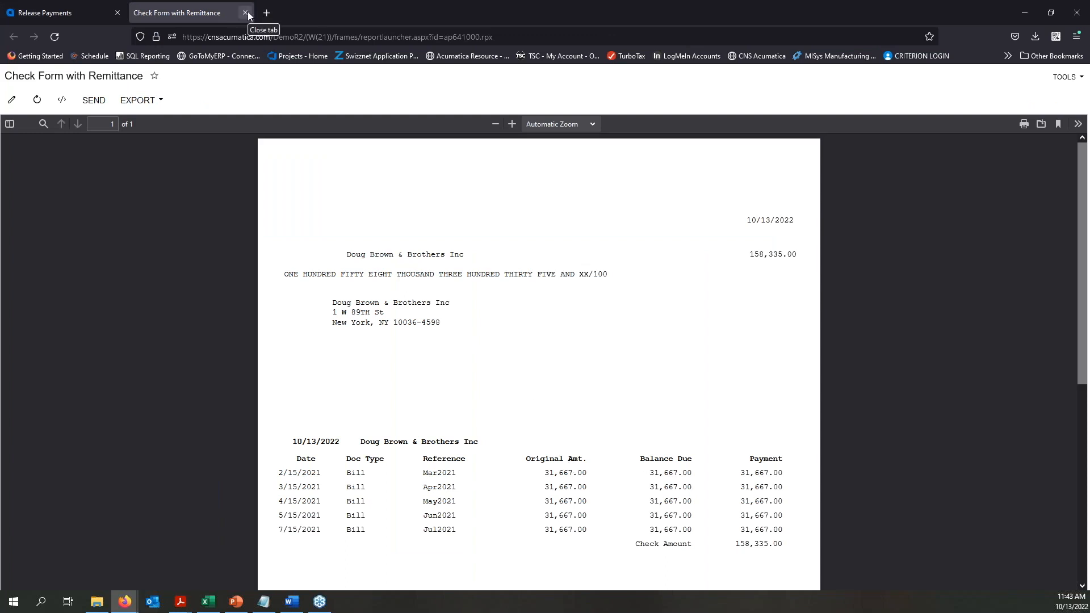
left_click(246, 13)
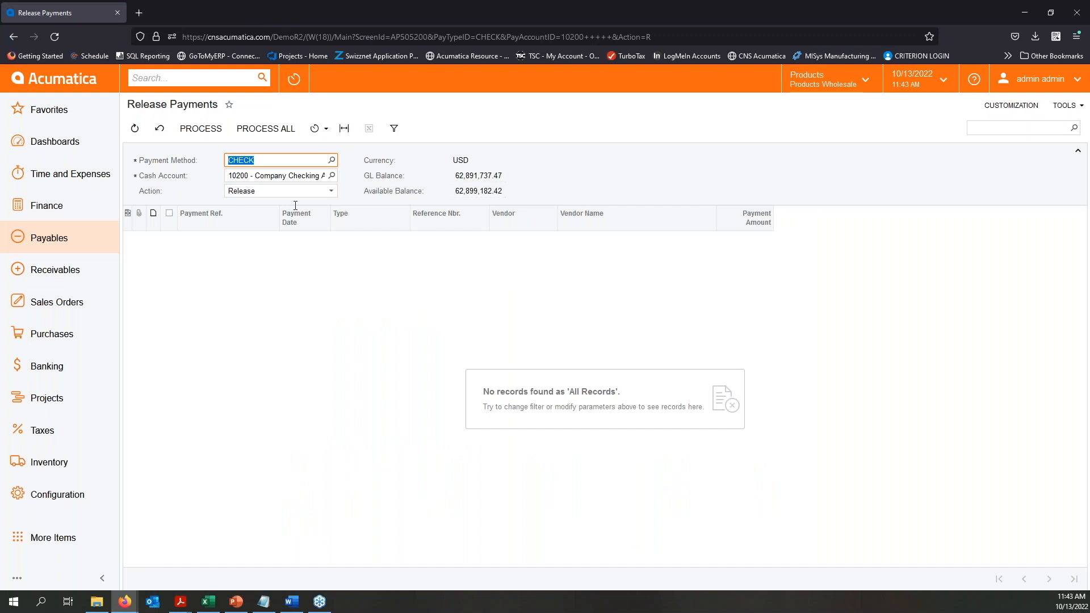
left_click(405, 300)
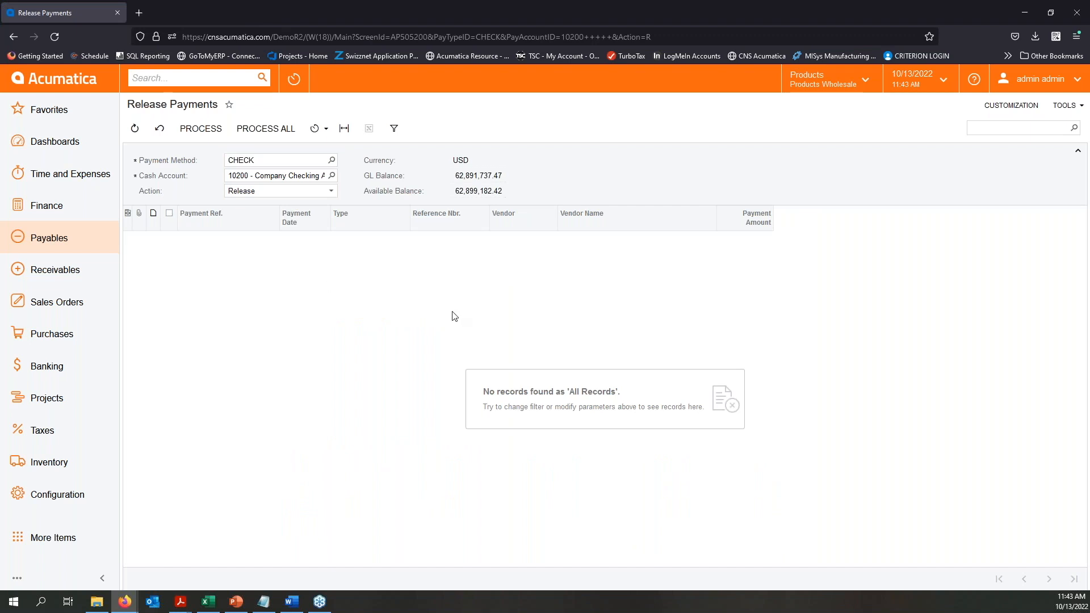
- Select the Fire National Company, Home Depot and Empire BlueCross BlueShield bills in Prepare Payments and process them into check payments
left_click(53, 245)
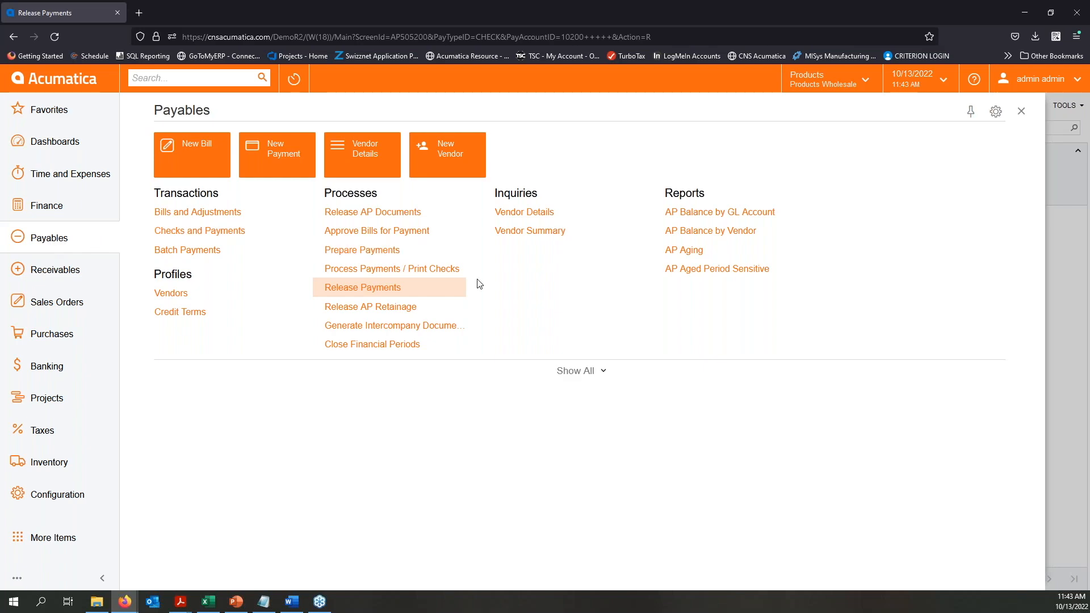
left_click(366, 248)
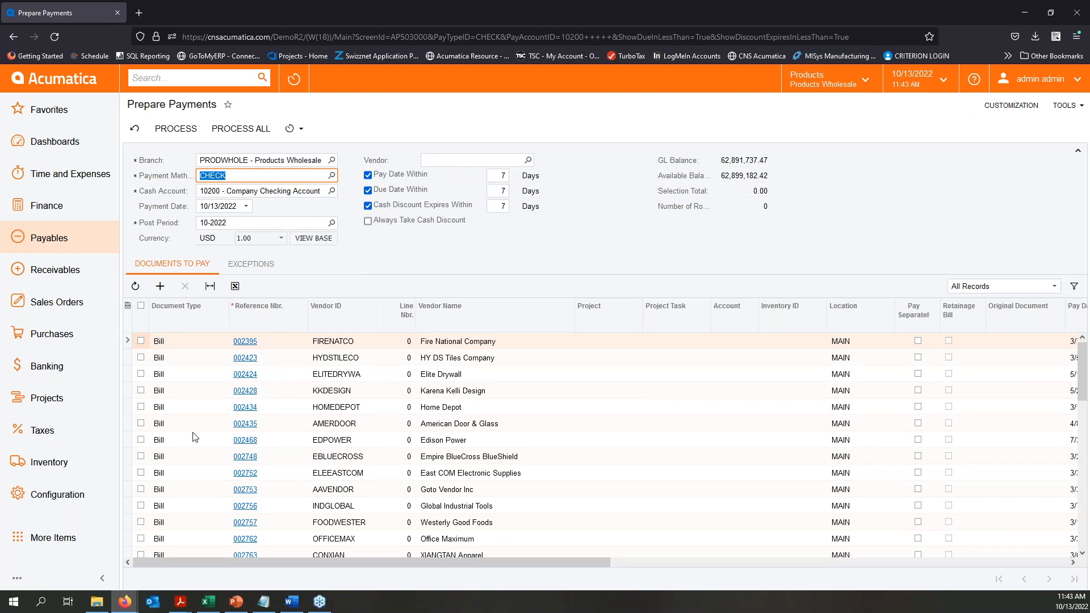
left_click(141, 341)
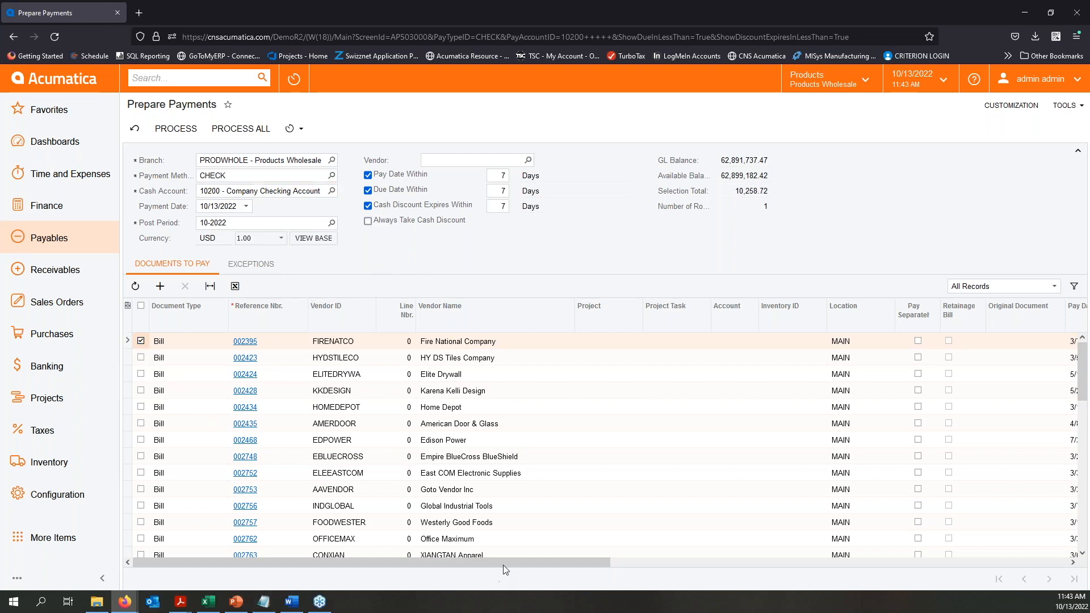
left_click_drag(529, 562, 187, 369)
left_click(141, 406)
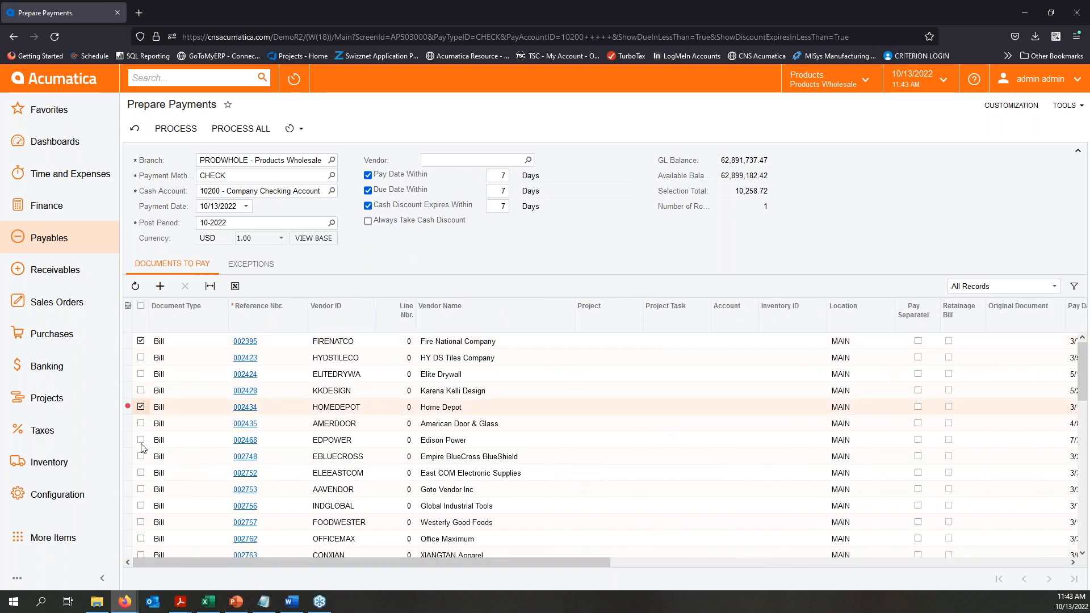
left_click(141, 456)
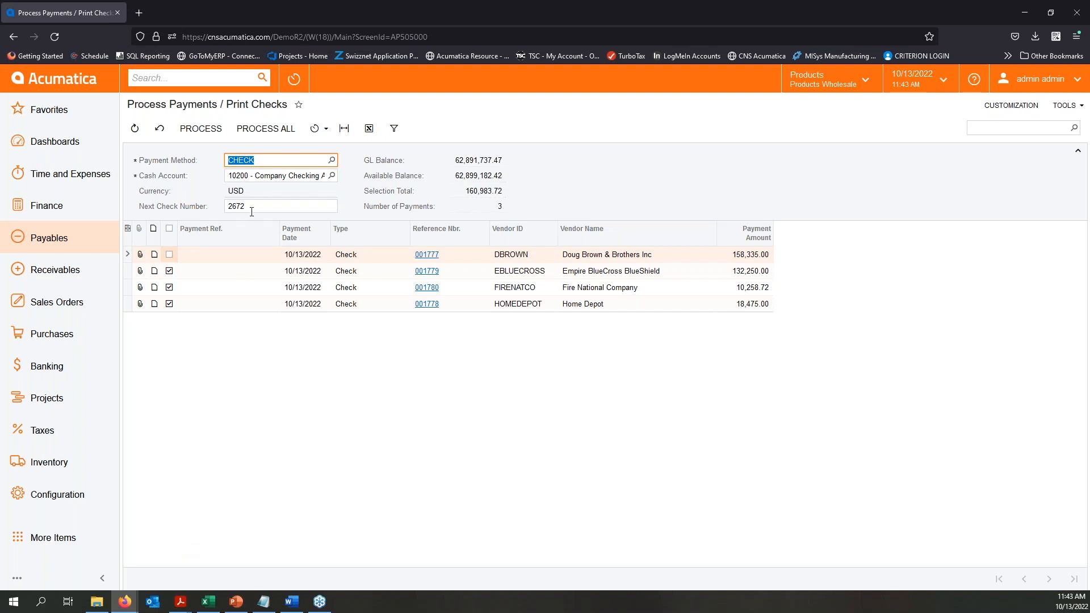
- Open the Empire BlueCross BlueShield check payment, review the bill it applies to, and close it
left_click(443, 271)
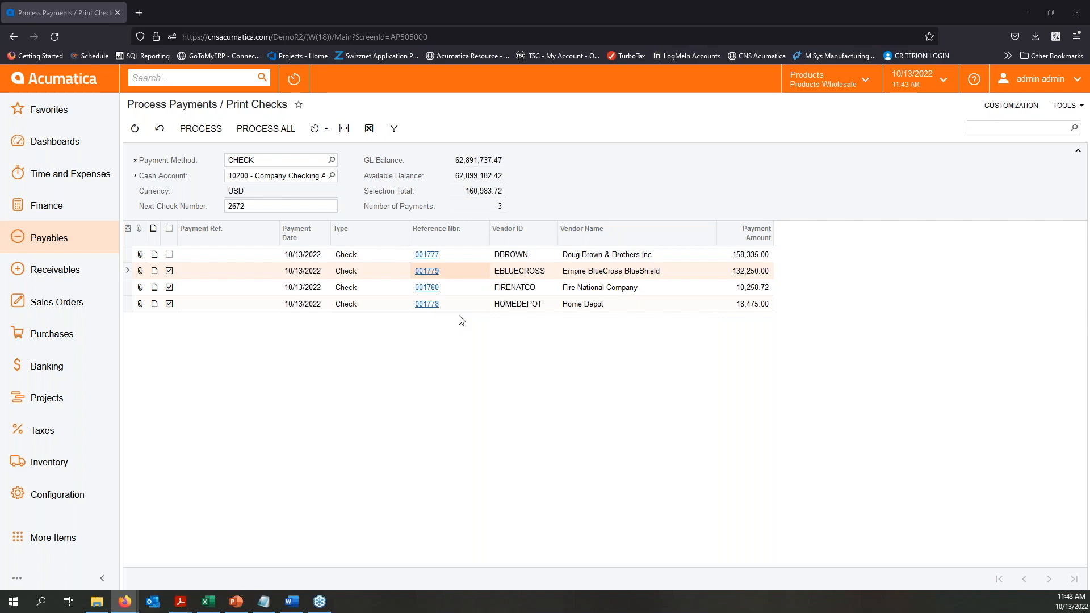
left_click_drag(238, 94, 586, 72)
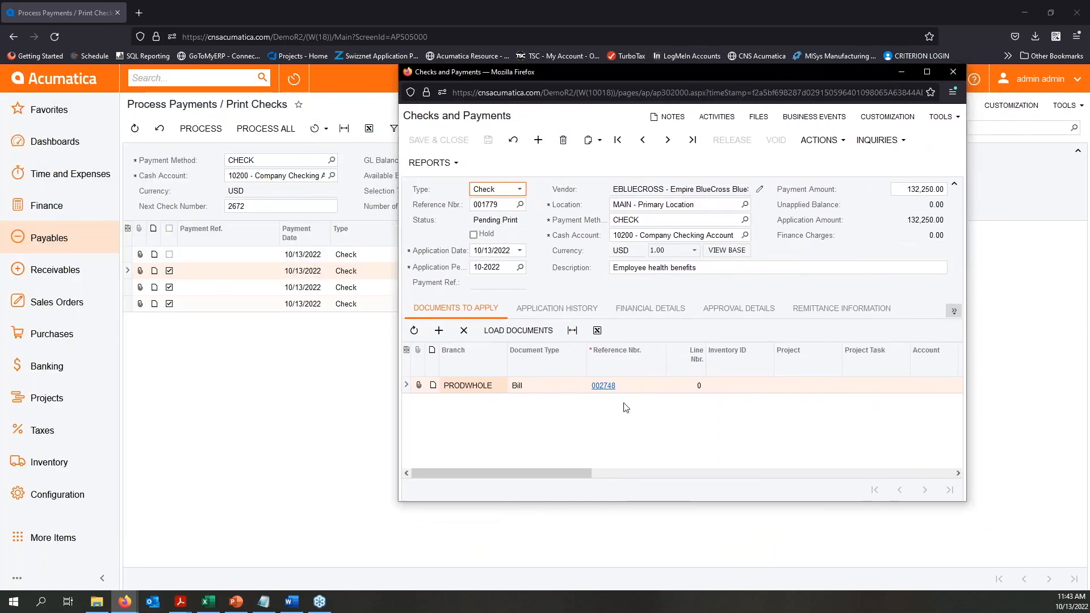
left_click_drag(548, 472, 728, 474)
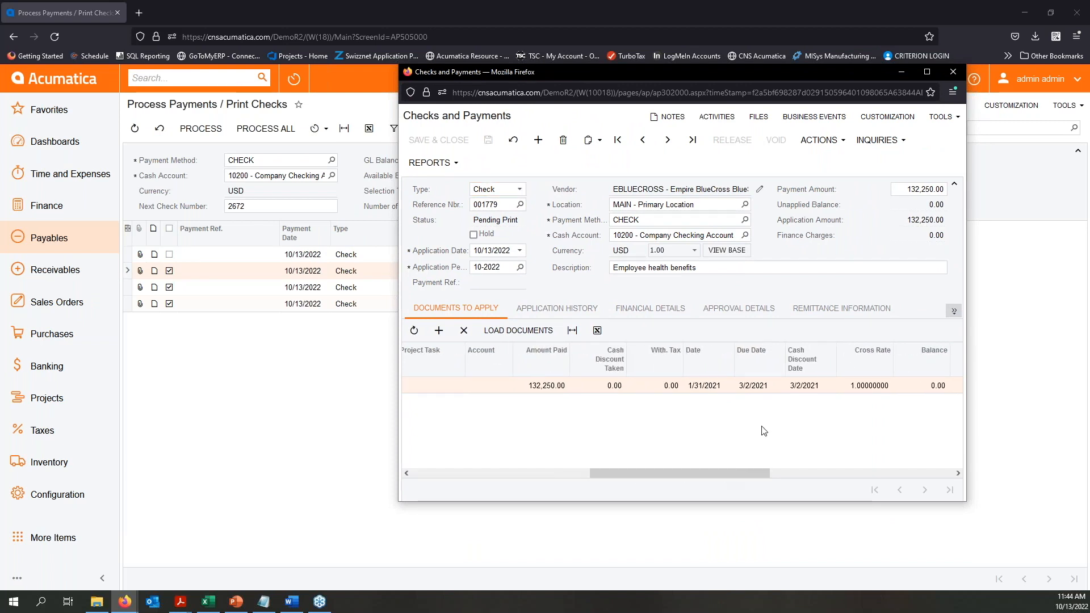
left_click(954, 71)
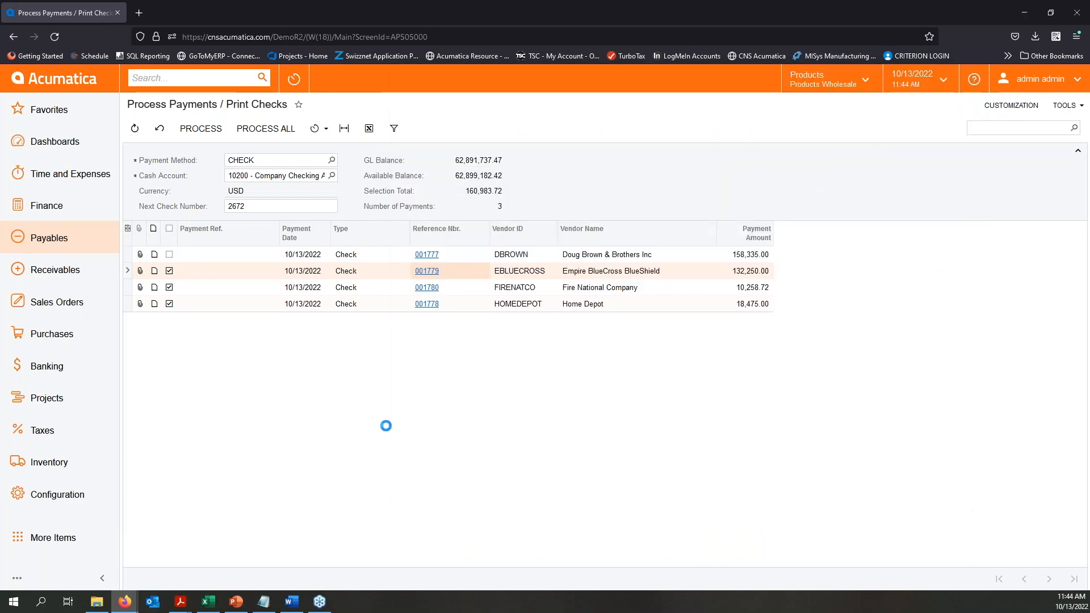
- Process the three selected payments to print their checks, review the check forms, and return to Release Payments
left_click(201, 129)
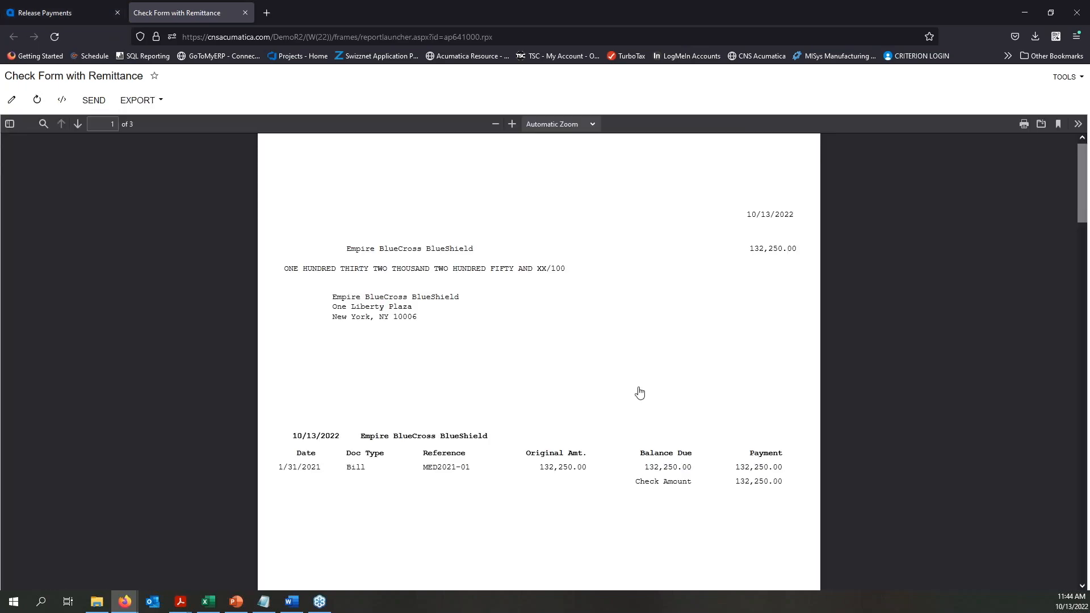
scroll(640, 392, "down", 5)
left_click(60, 15)
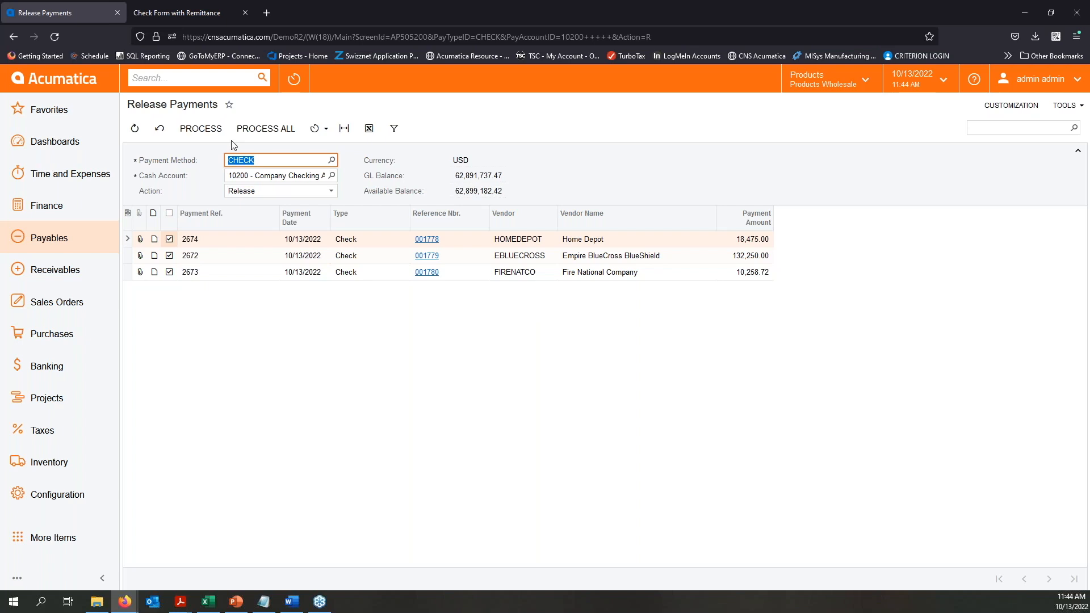
- Release the selected Home Depot, Empire BlueCross BlueShield and Fire National Company check payments and close the processing results
left_click(213, 134)
left_click(204, 132)
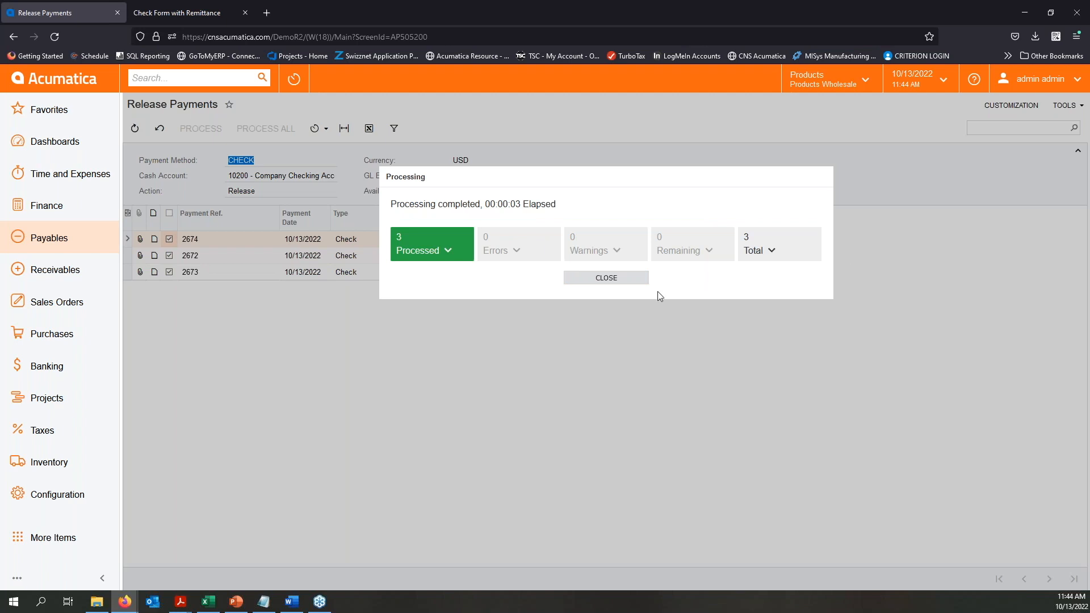
left_click(580, 279)
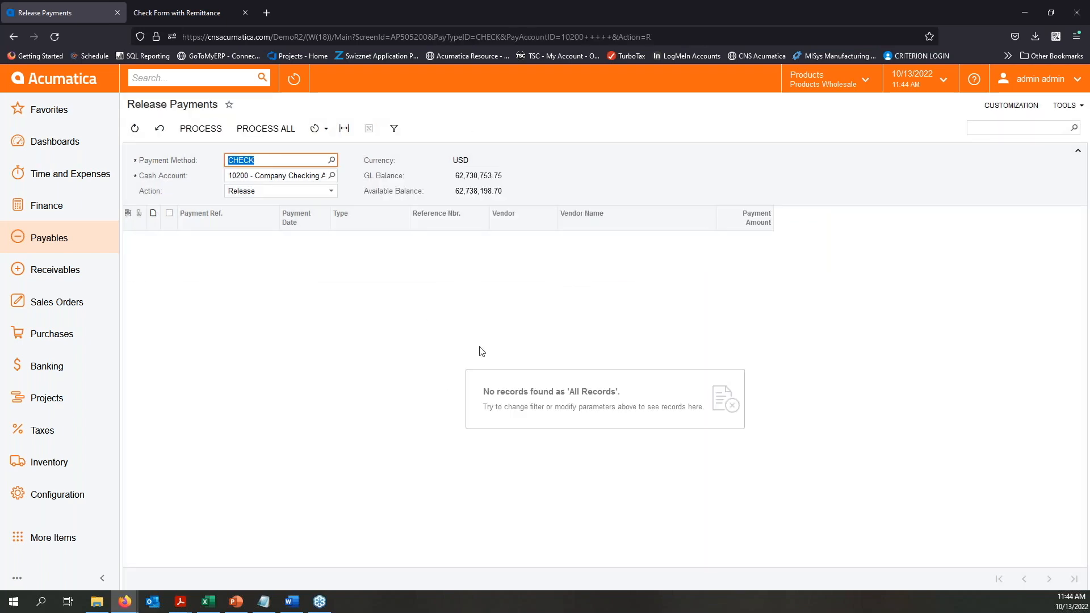
left_click(436, 357)
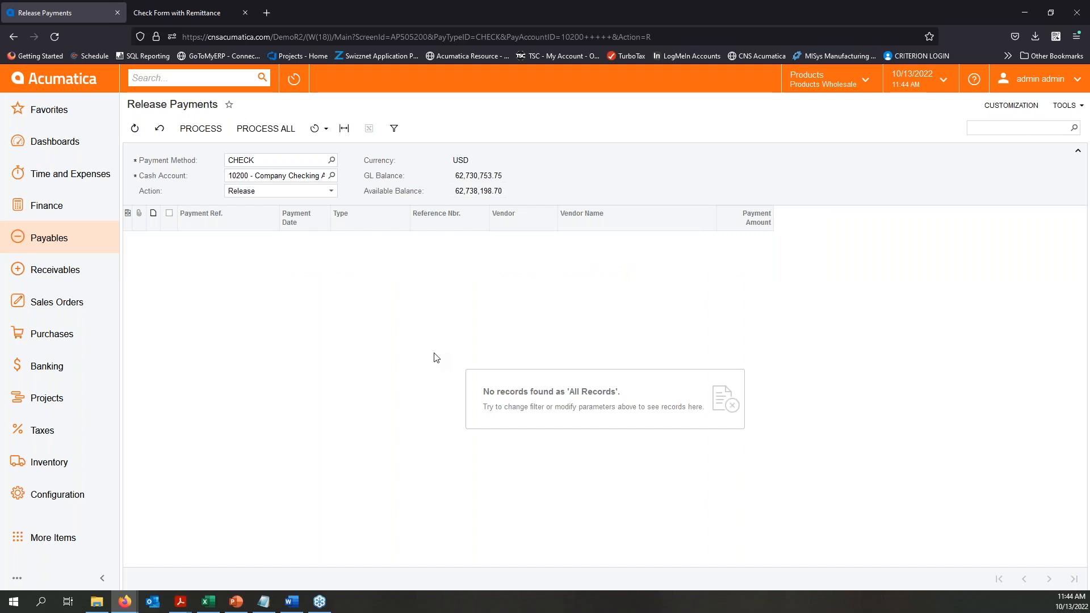
- Open Prepare Payments, set the payment method to FEDWIRE, and check its documents to pay and exceptions
left_click(72, 243)
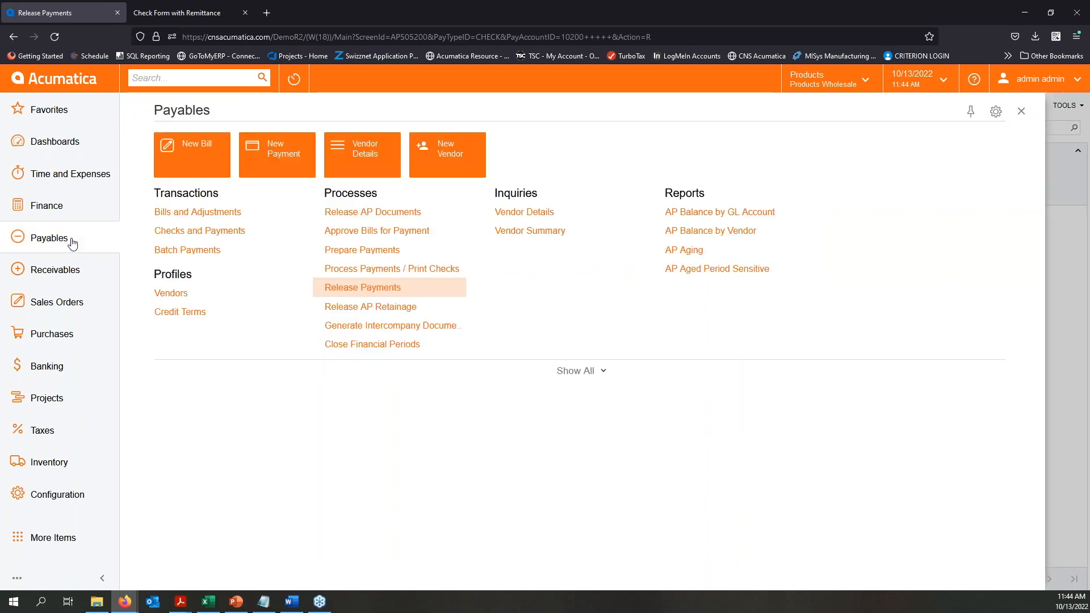
left_click(331, 250)
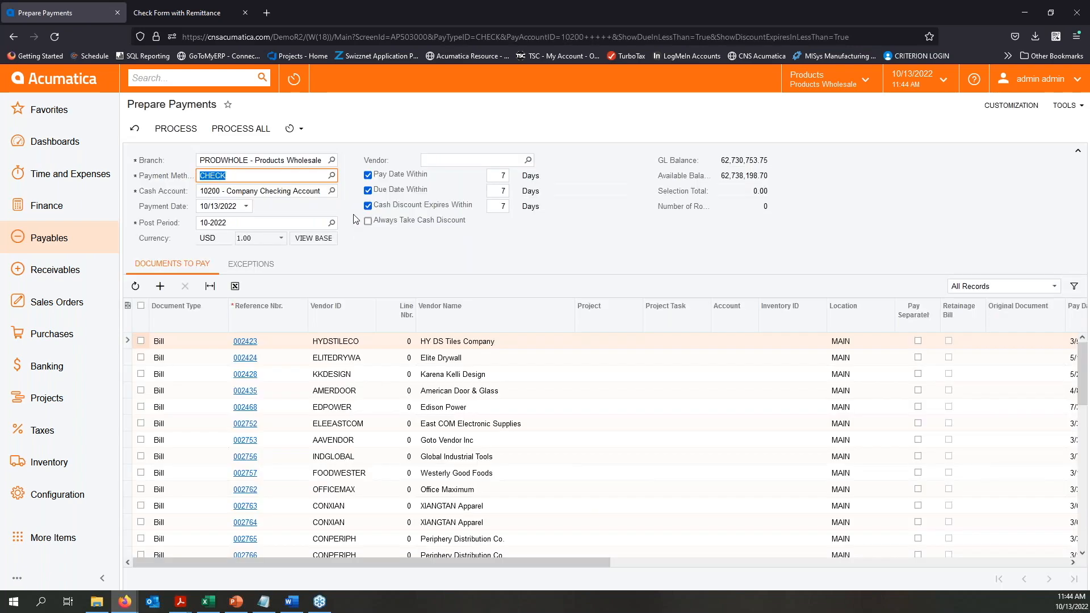
key("F3")
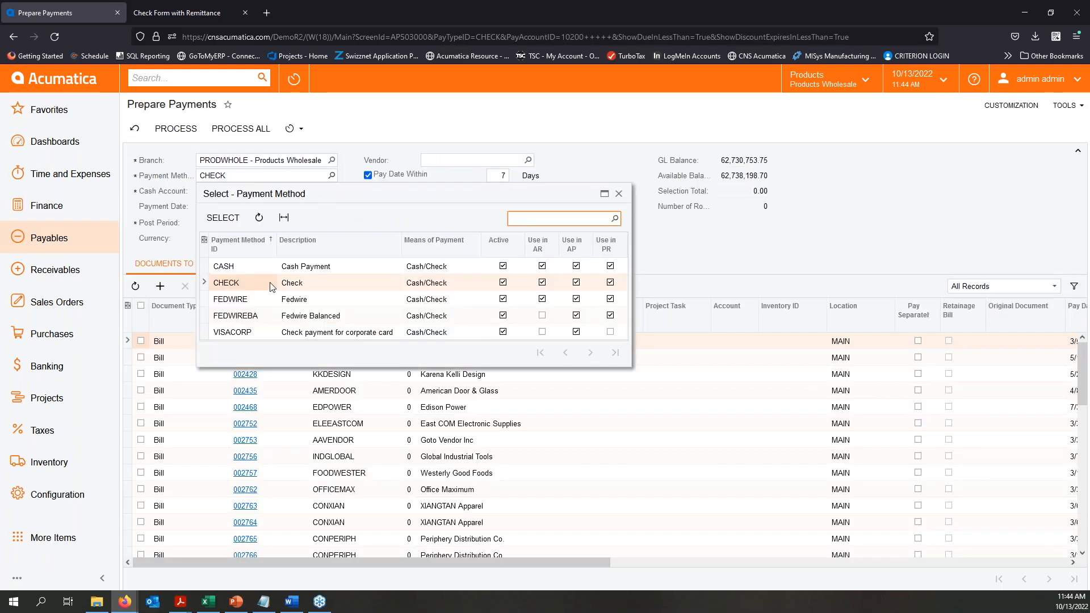
double_click(242, 301)
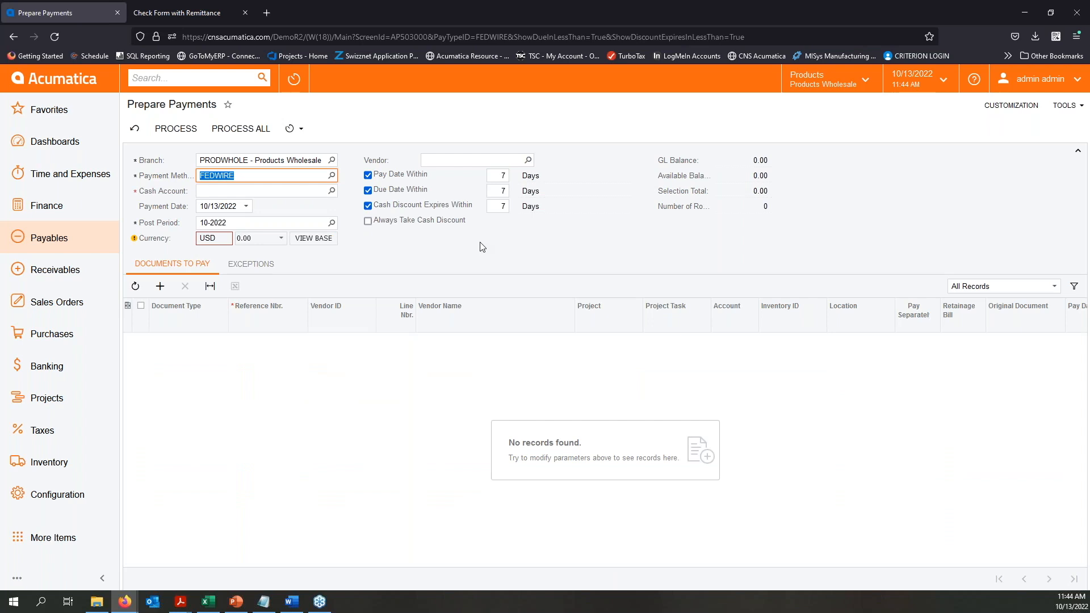
left_click(249, 268)
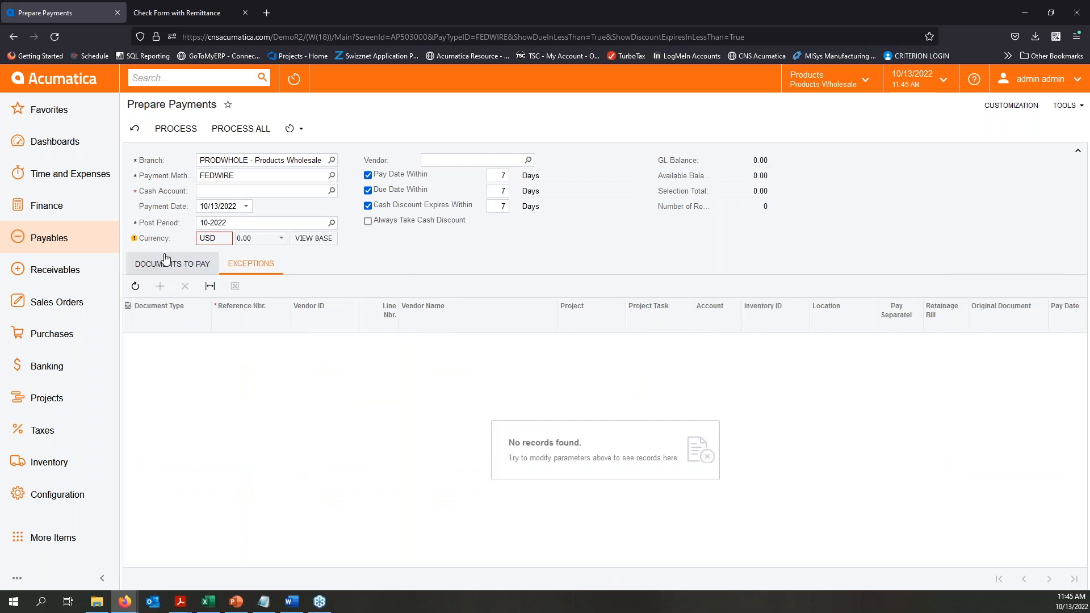
- Set the payment method back to CHECK and view the documents to pay
left_click(331, 176)
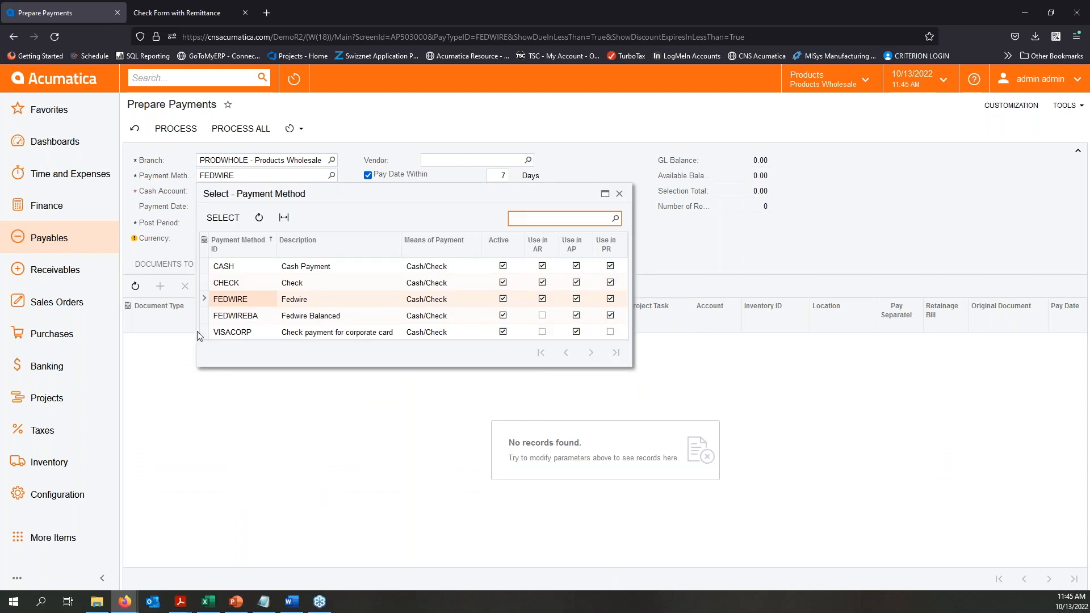
double_click(230, 283)
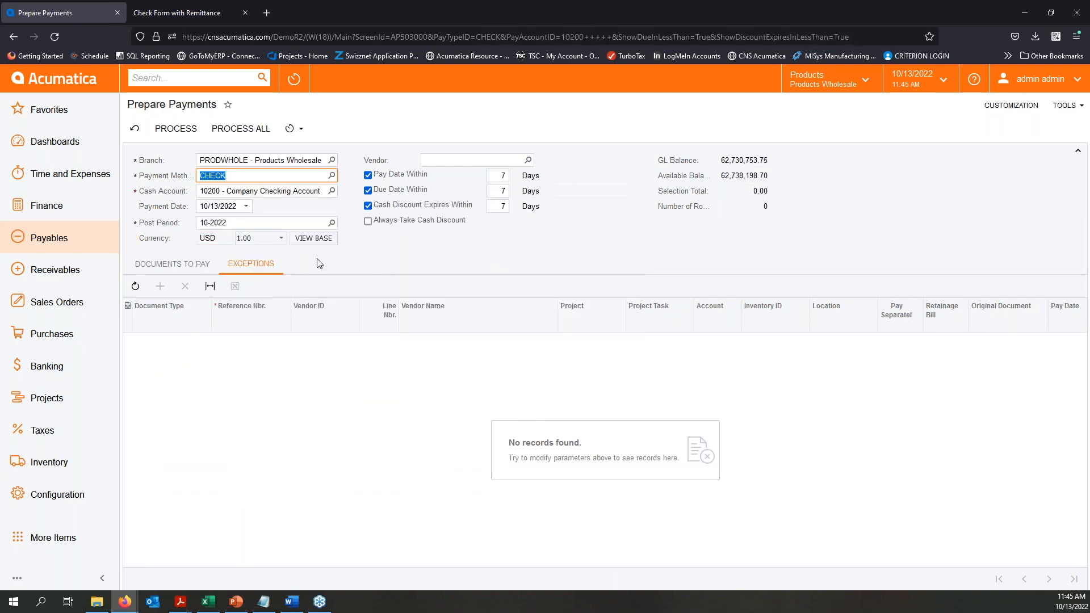
left_click(176, 270)
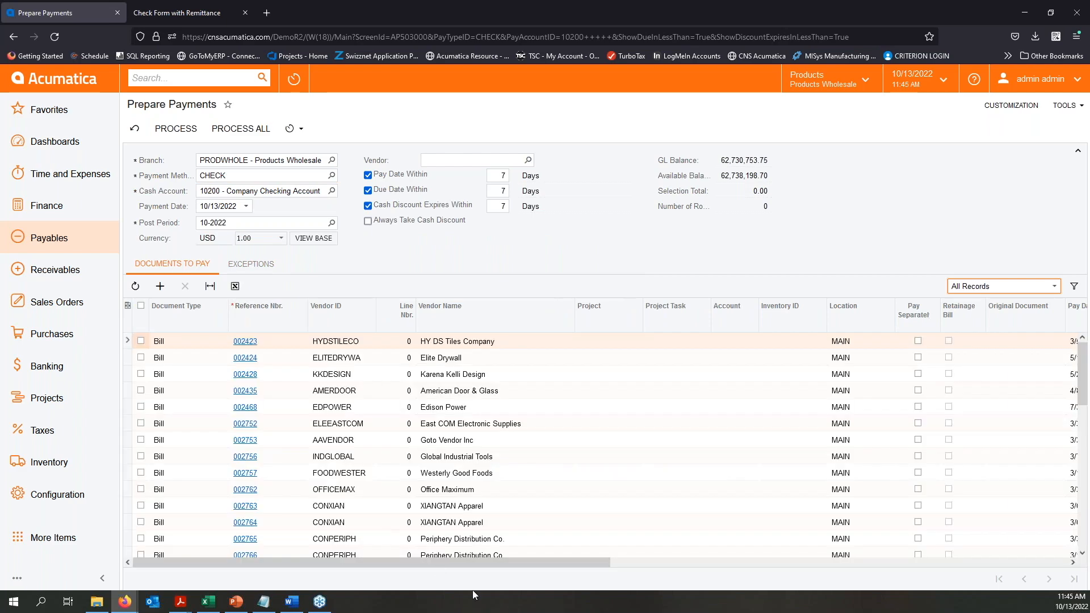
left_click_drag(512, 563, 914, 529)
- Open Approve Bills for Payment and set the selection date to 4/30/2022
left_click(39, 250)
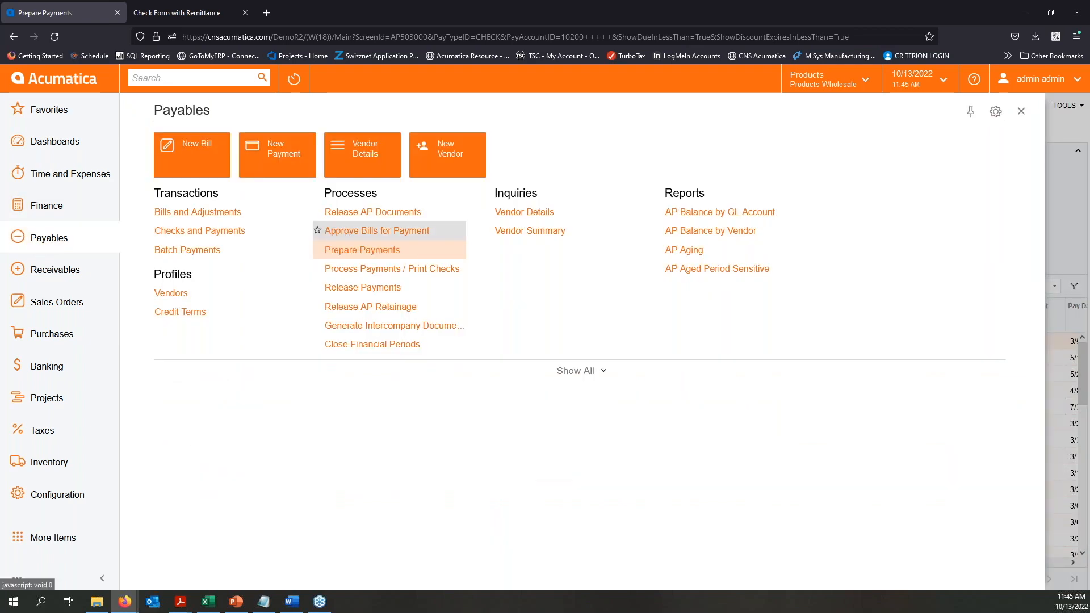
left_click(347, 232)
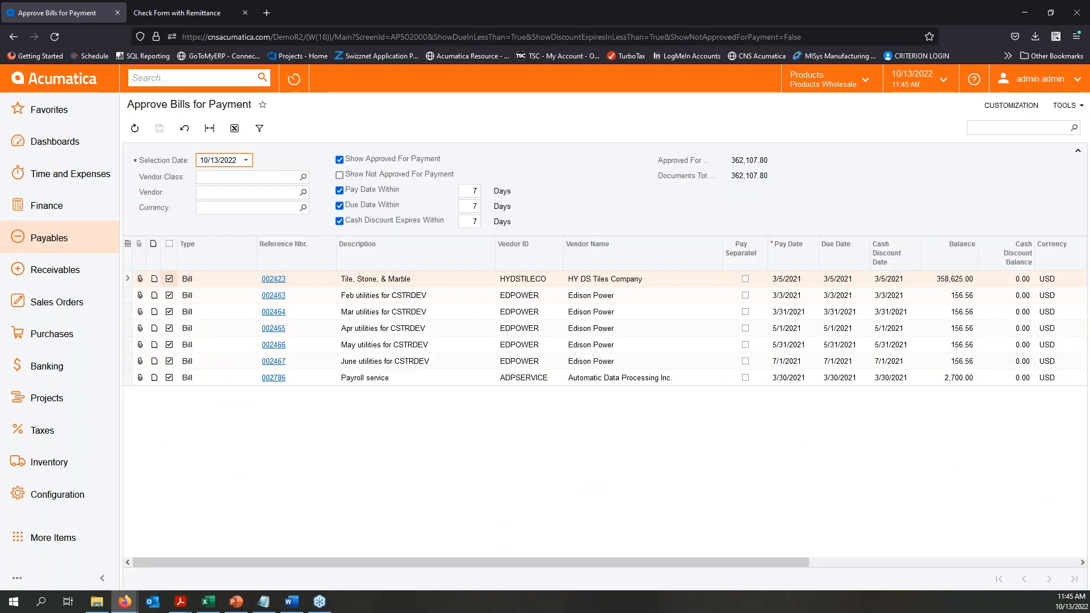
left_click(741, 562)
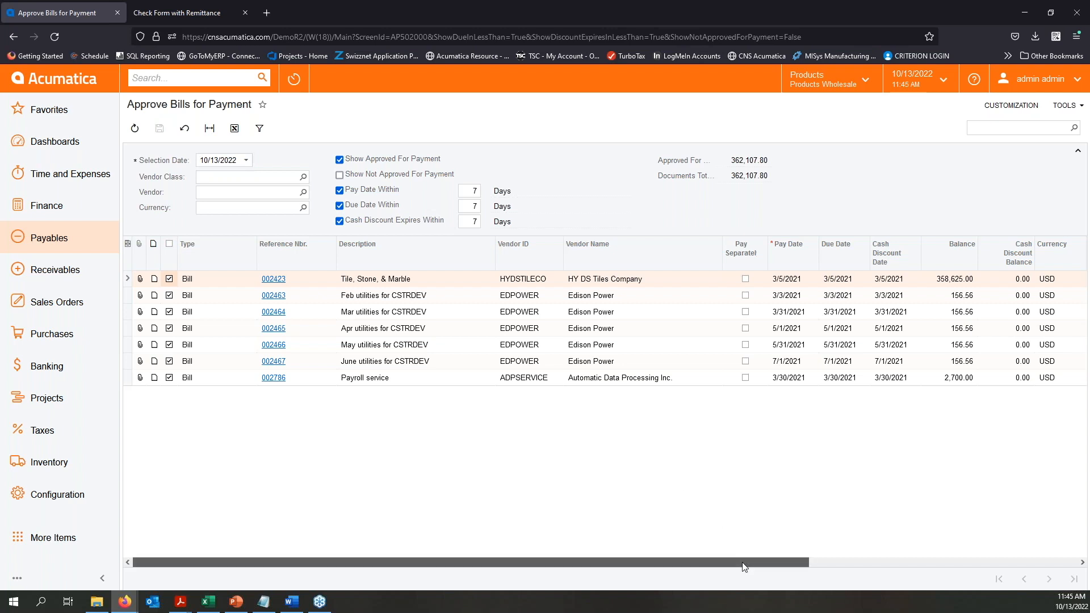
left_click(246, 162)
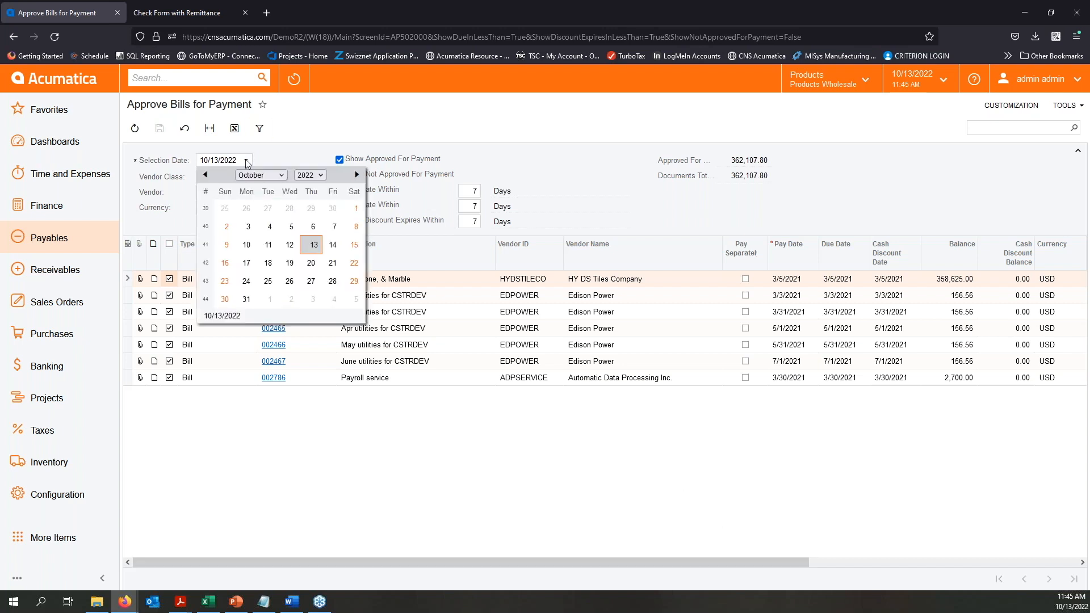
left_click(282, 176)
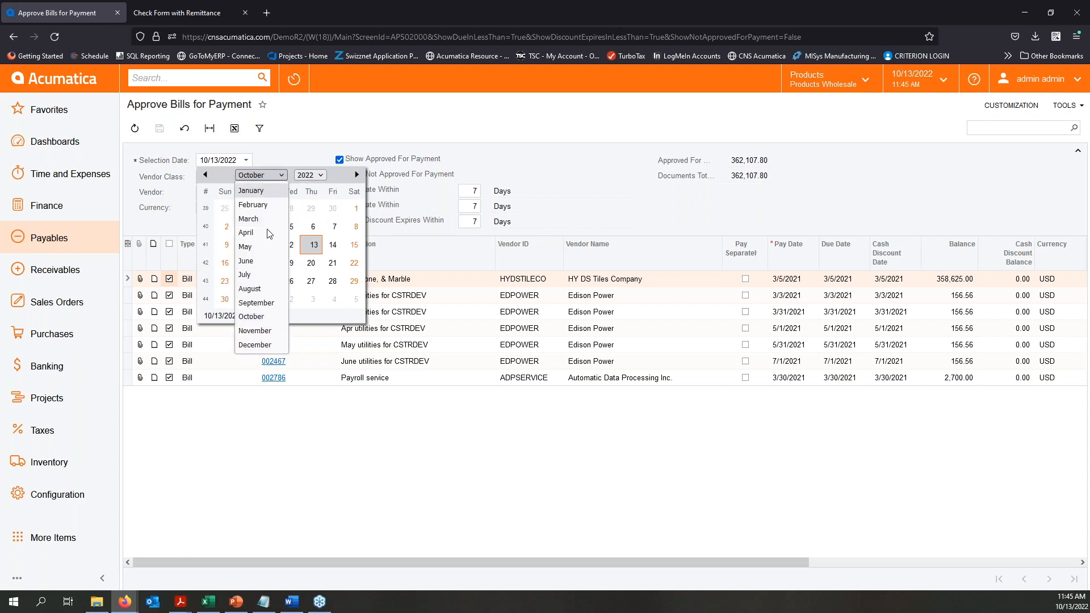
left_click(264, 224)
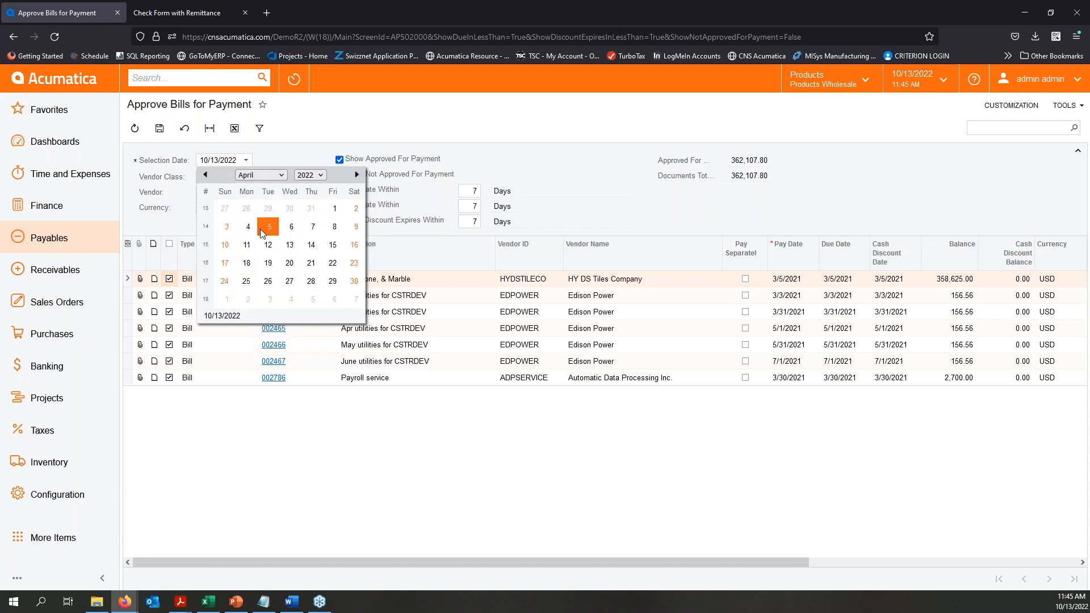
left_click(354, 280)
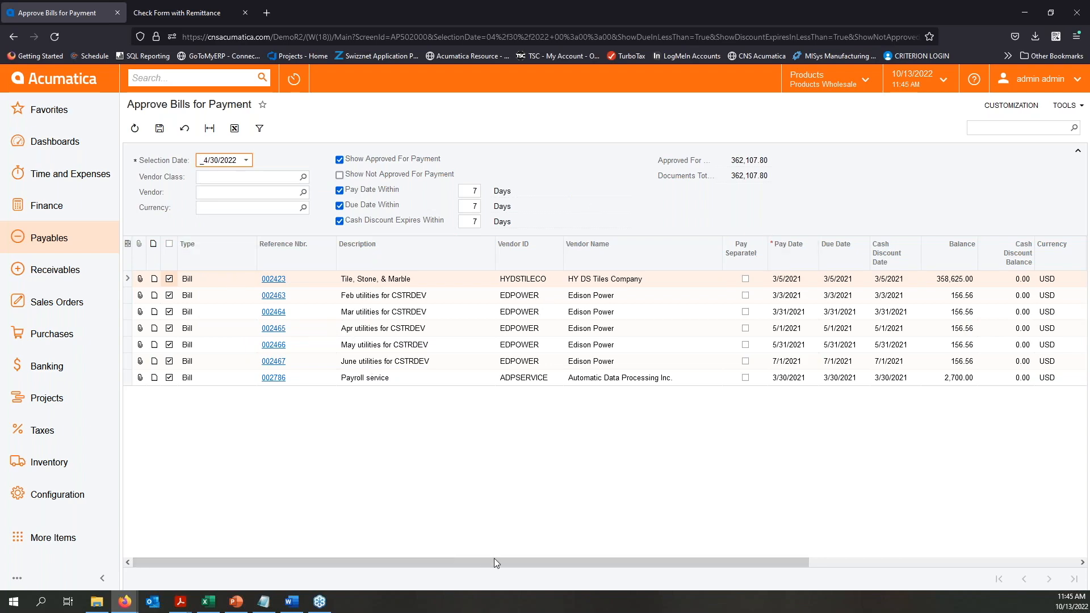
- Review the payment methods and cash accounts of the approved bills and save the approval list
left_click_drag(496, 563, 759, 552)
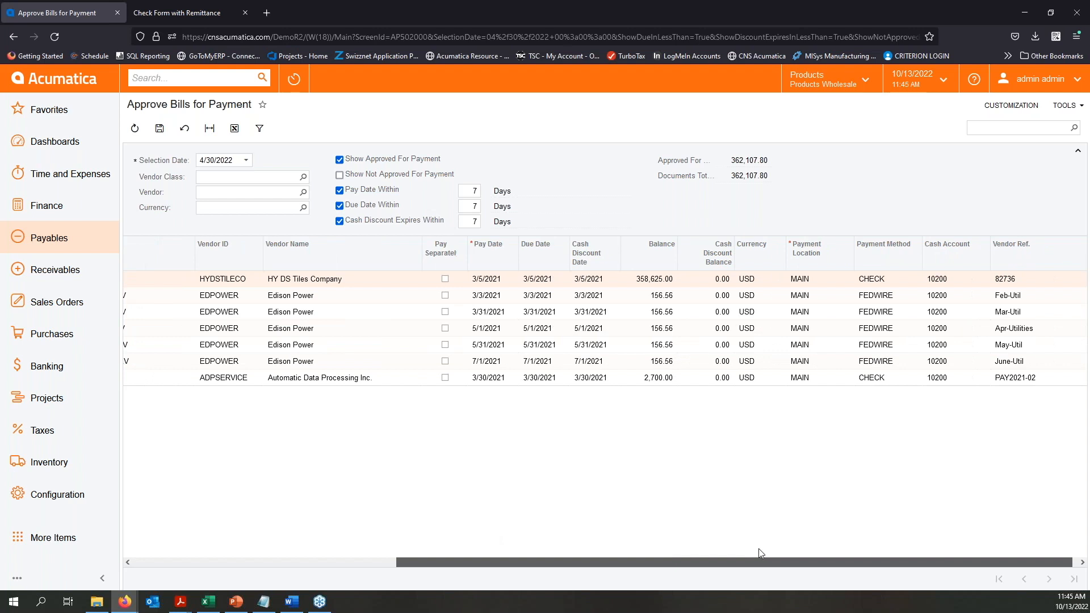
left_click_drag(522, 562, 258, 559)
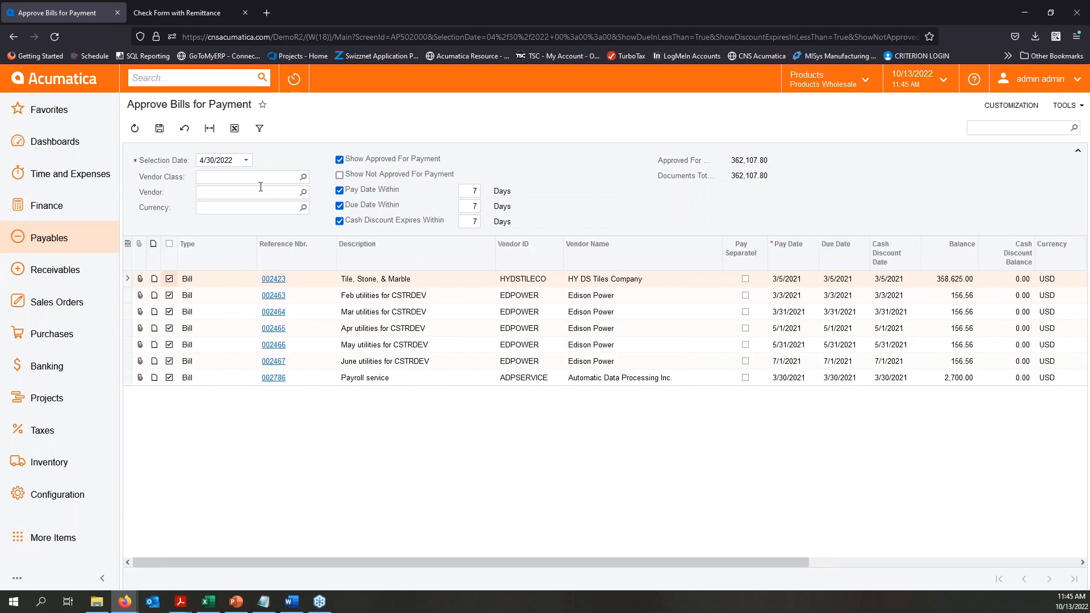
left_click(160, 131)
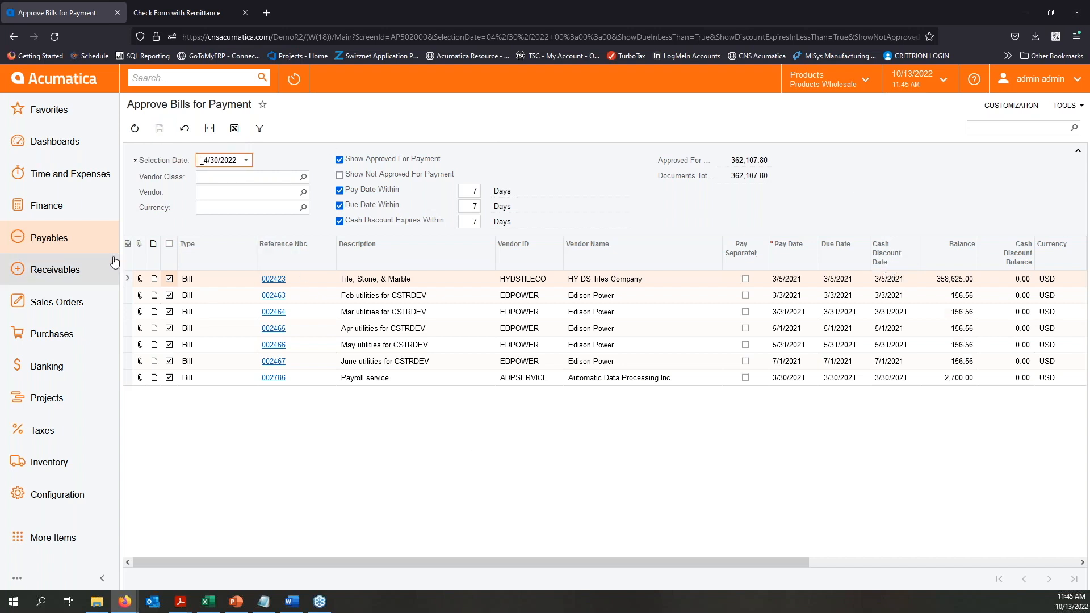
- In Prepare Payments, select two Periphery Distribution Co. bills and two Net Jenn Toy Development bills for payment by CHECK
left_click(68, 237)
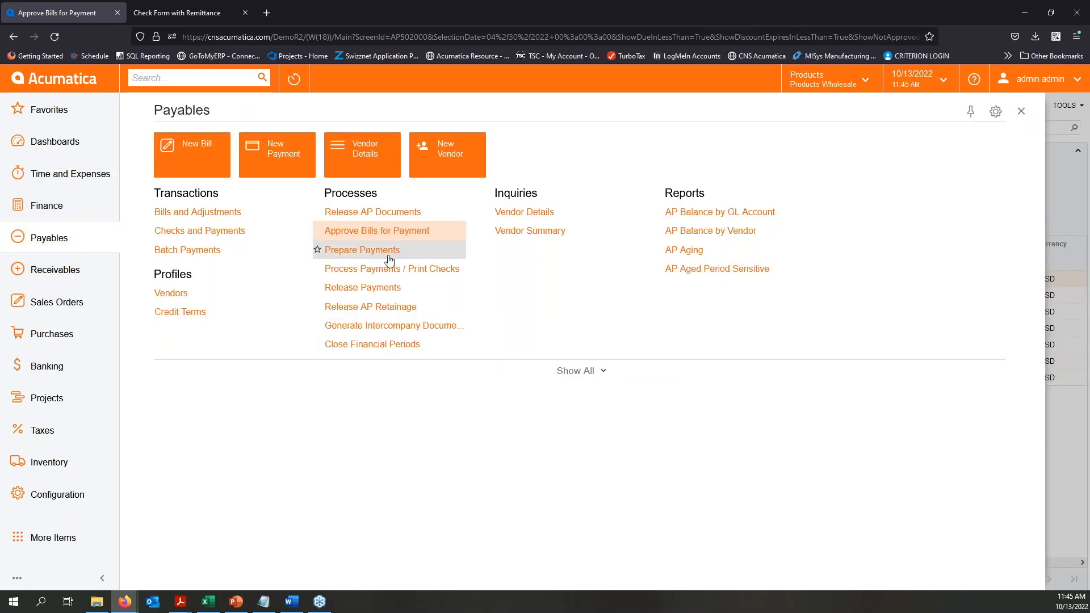
left_click(392, 251)
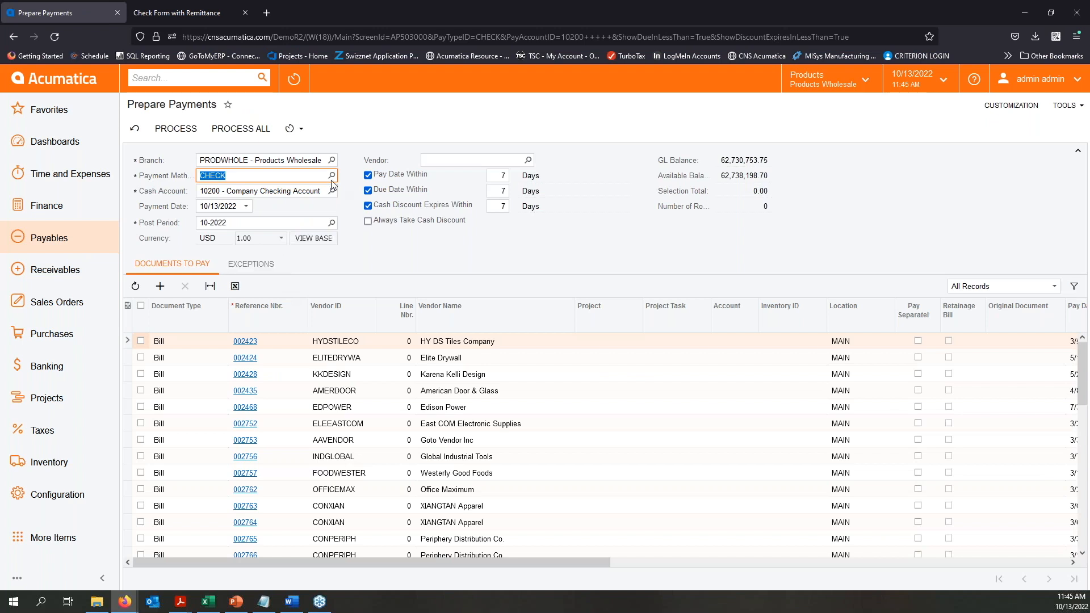
left_click(253, 407)
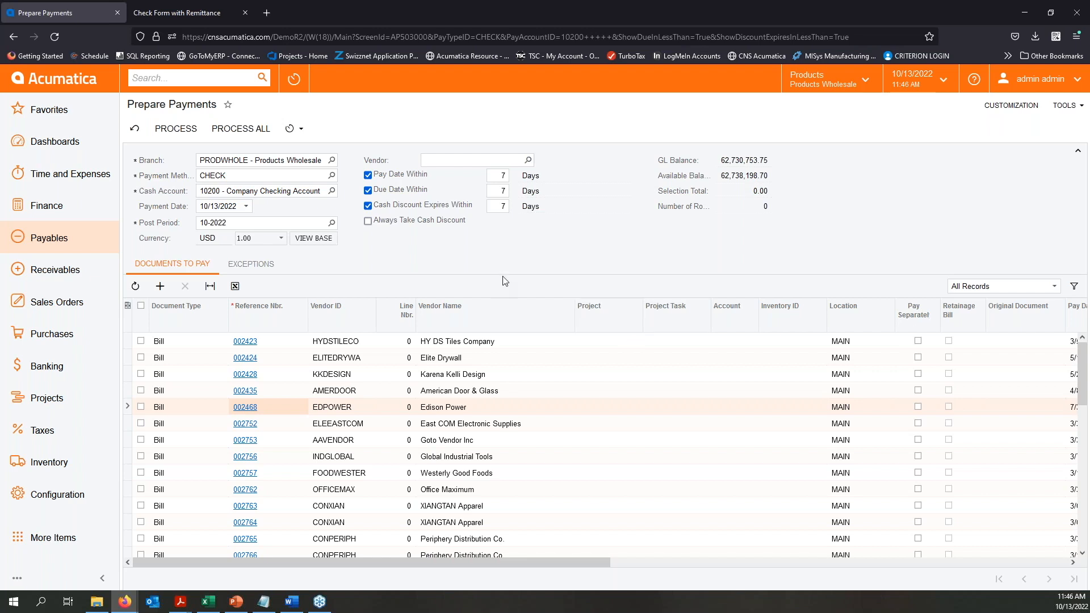
scroll(503, 401, "down", 2)
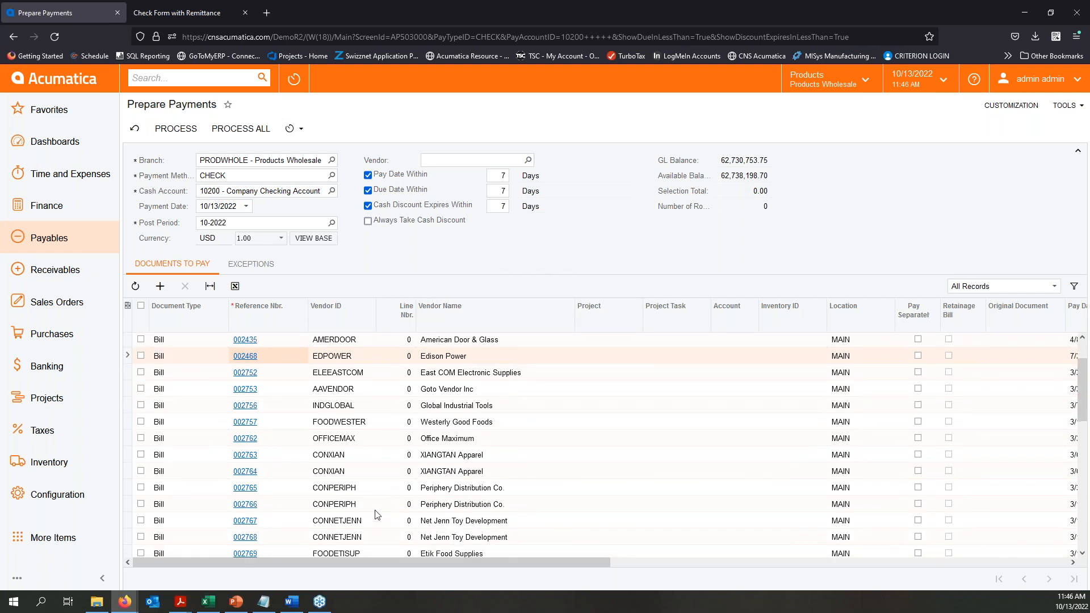
left_click_drag(579, 563, 400, 494)
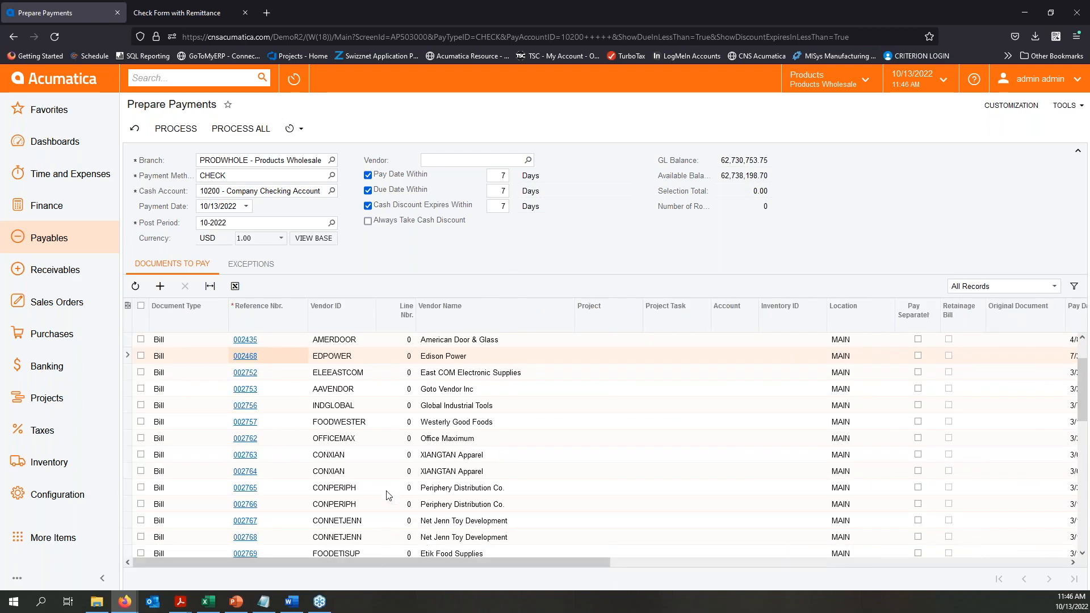
left_click(140, 488)
left_click(141, 503)
left_click(141, 520)
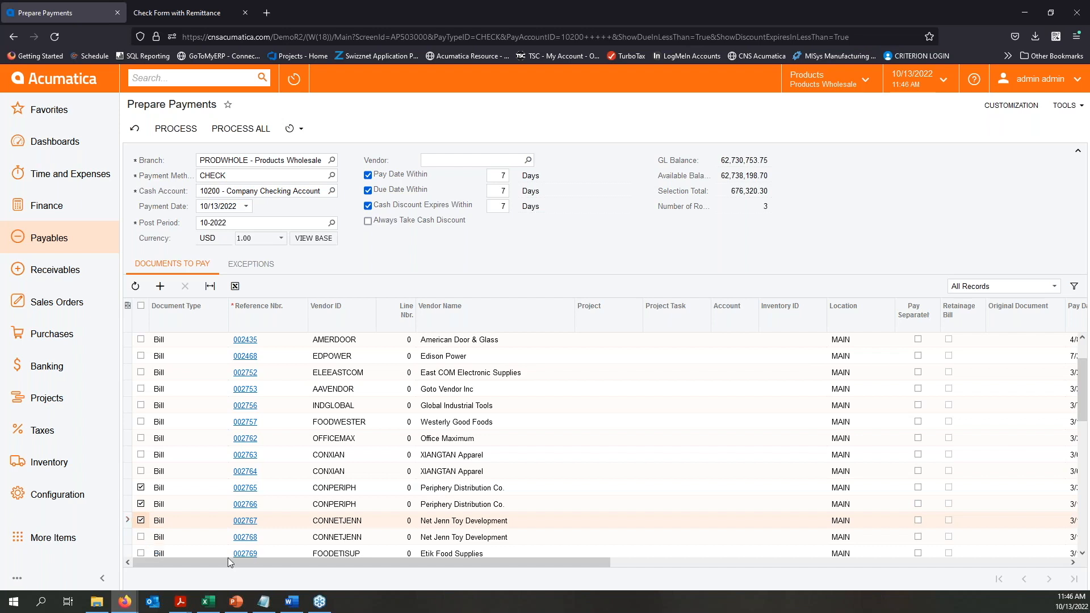
left_click(140, 536)
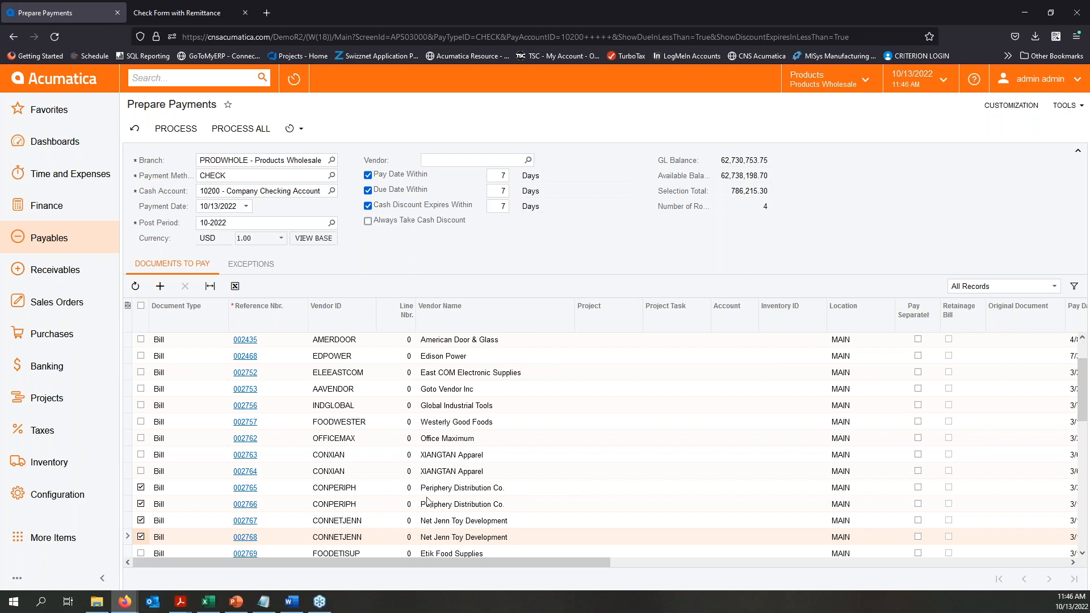
- Mark the first selected Periphery Distribution Co. bill to pay separately and process the selected bills into check payments
left_click_drag(536, 566, 649, 563)
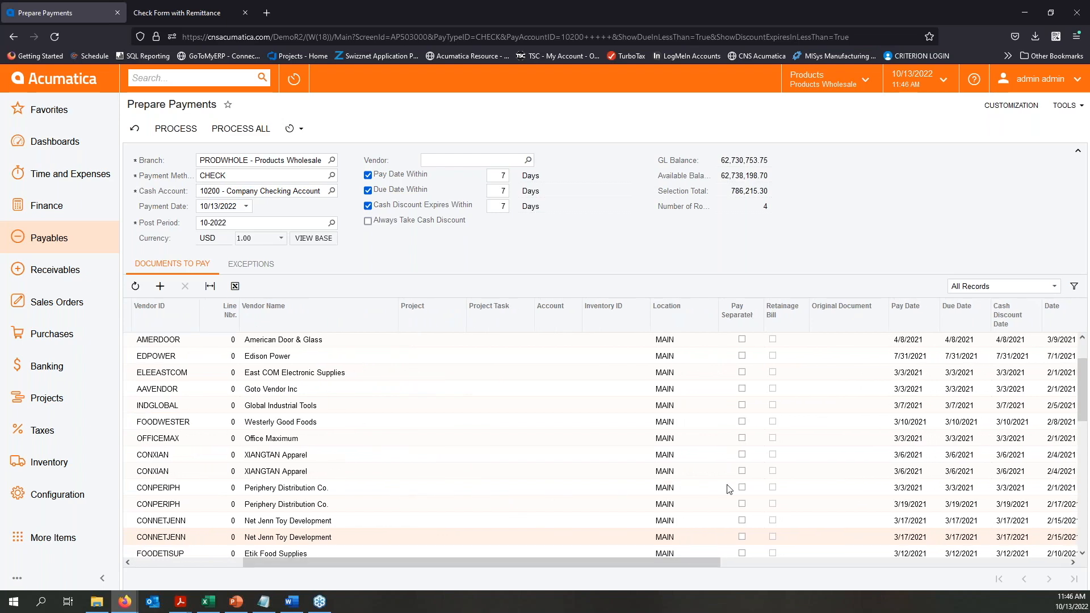
left_click(742, 487)
left_click_drag(673, 561, 460, 569)
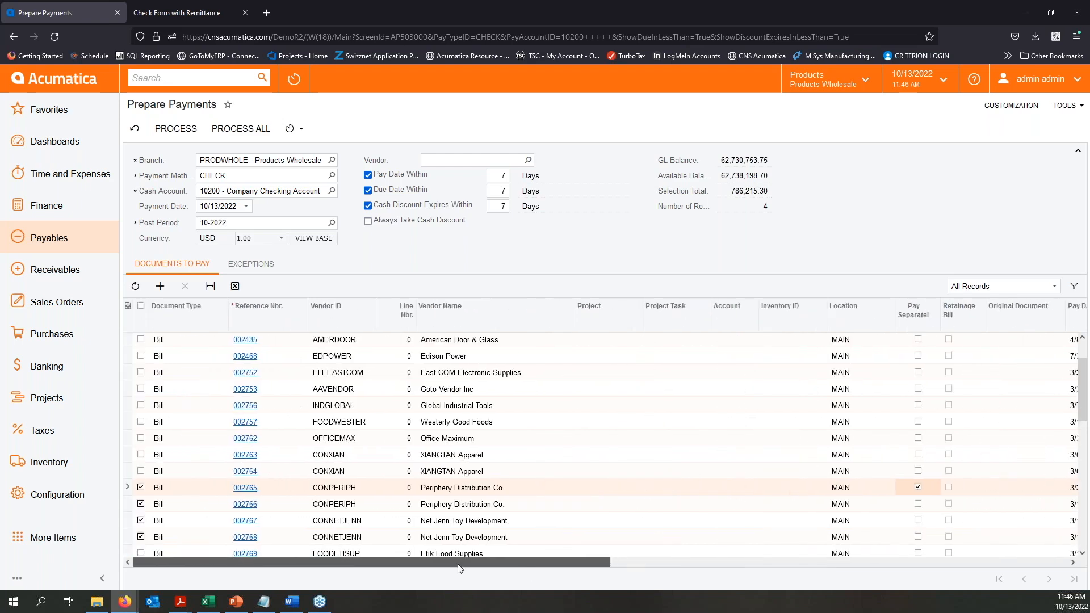
left_click(174, 126)
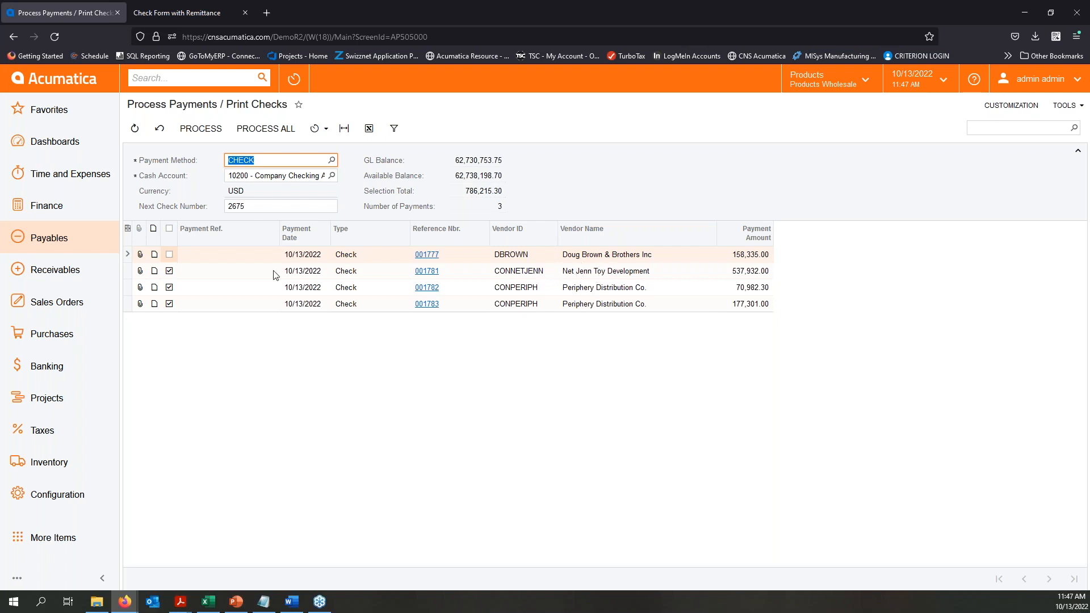
- Include the Doug Brown & Brothers Inc payment with the selected payments and process them to print checks from number 2675
left_click(169, 255)
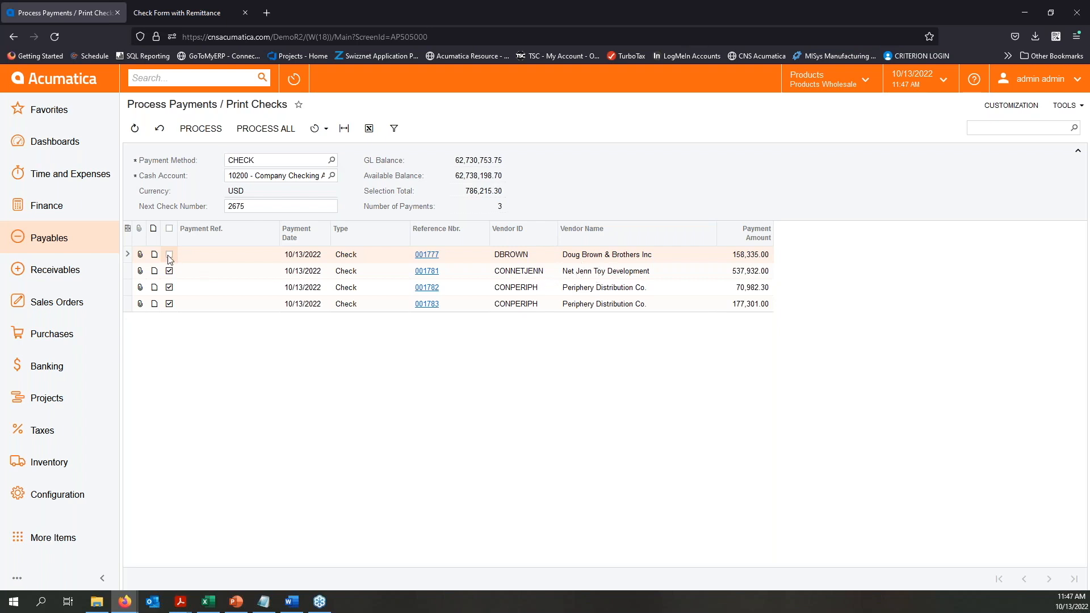
left_click(189, 127)
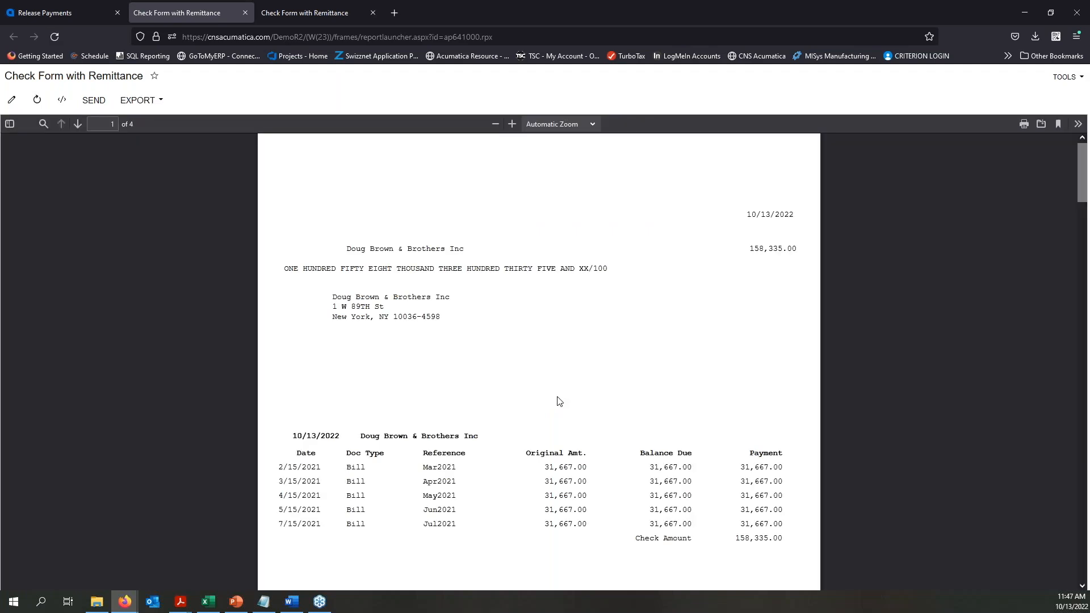
- Examine the payees, paid bills and check amounts on all pages of the printed check form with remittance
scroll(557, 395, "down", 5)
scroll(558, 396, "down", 7)
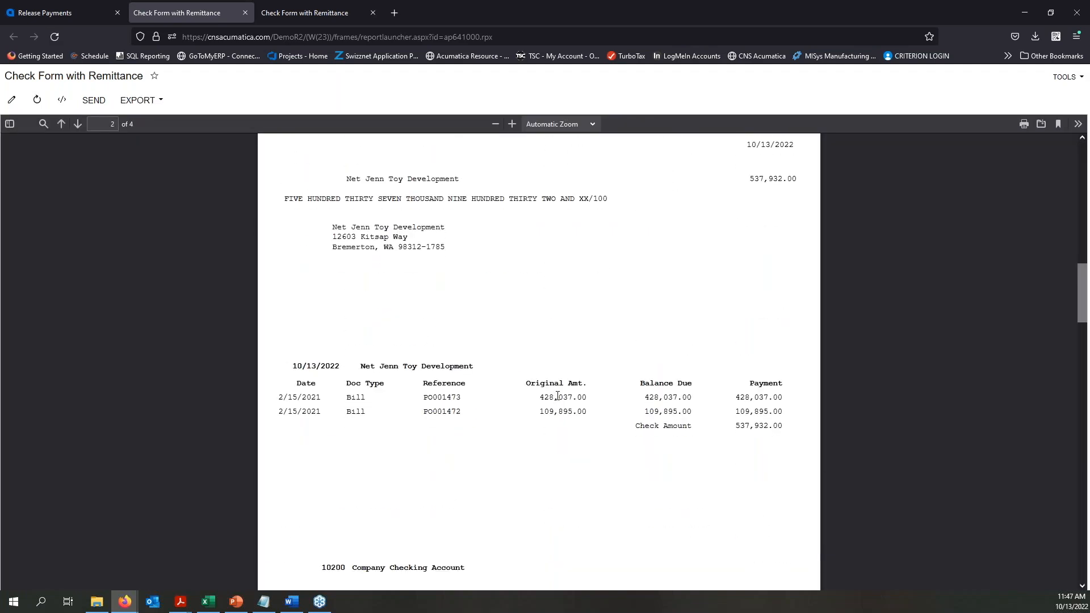
scroll(558, 396, "down", 10)
scroll(550, 404, "down", 5)
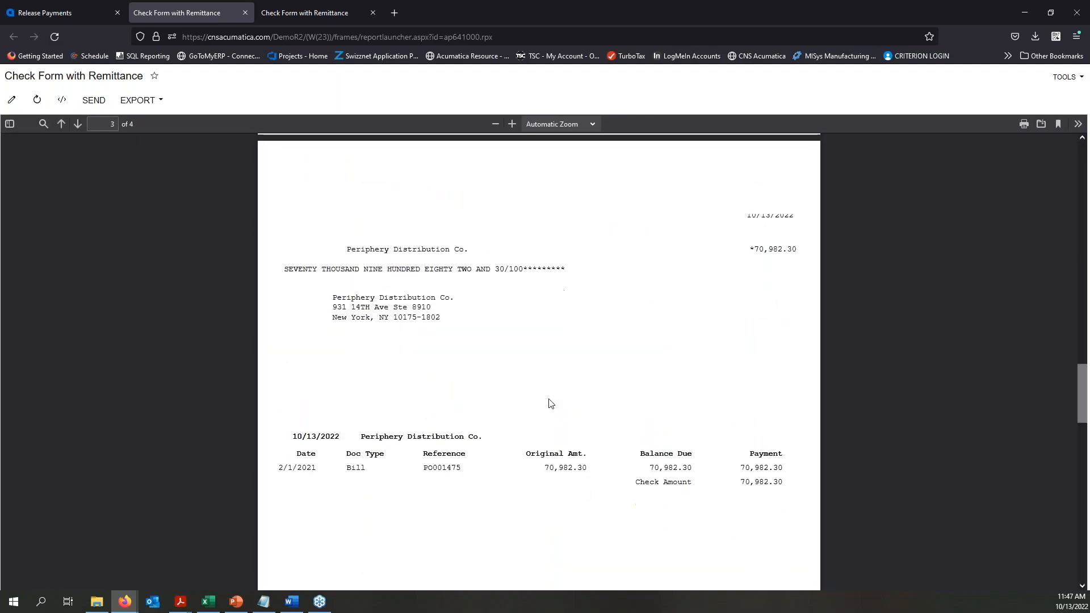
scroll(551, 403, "down", 4)
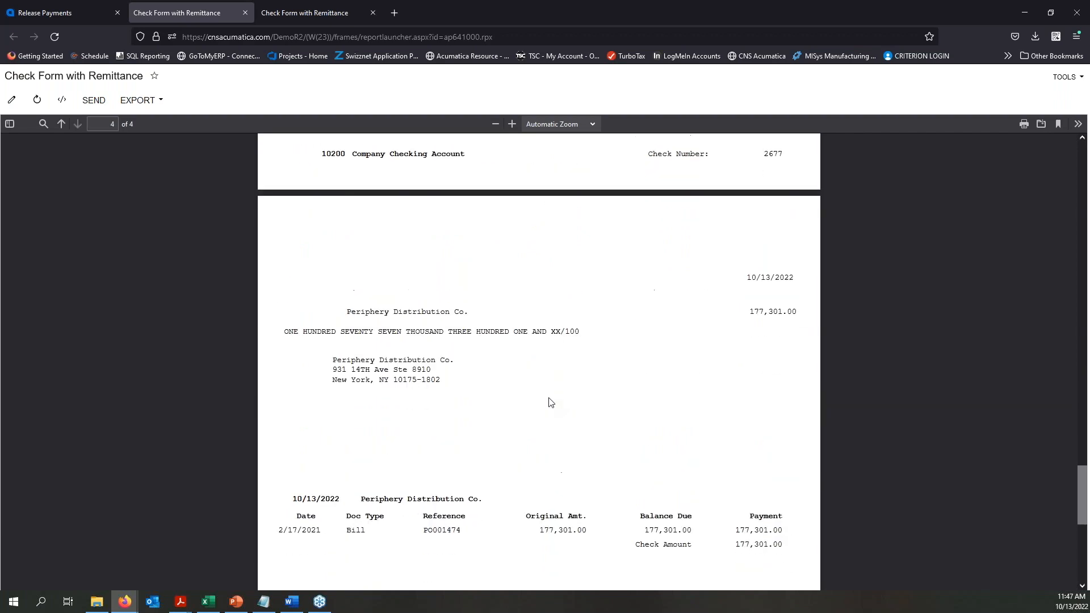
scroll(550, 402, "down", 2)
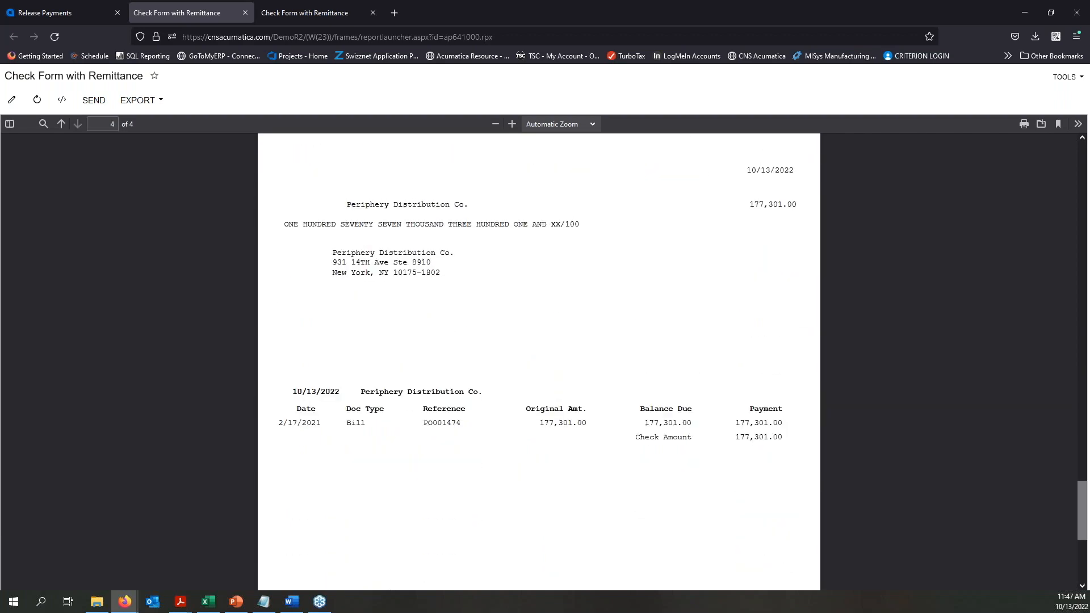
scroll(550, 400, "up", 20)
scroll(540, 364, "up", 8)
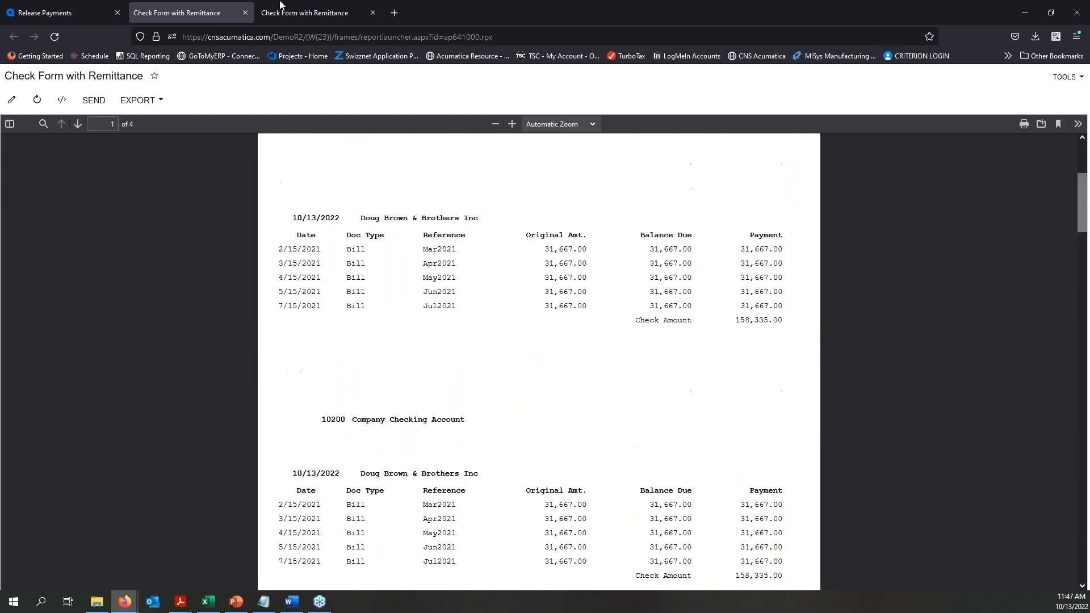
- Return to Release Payments and release the four selected check payments, 2675 through 2678
left_click(56, 14)
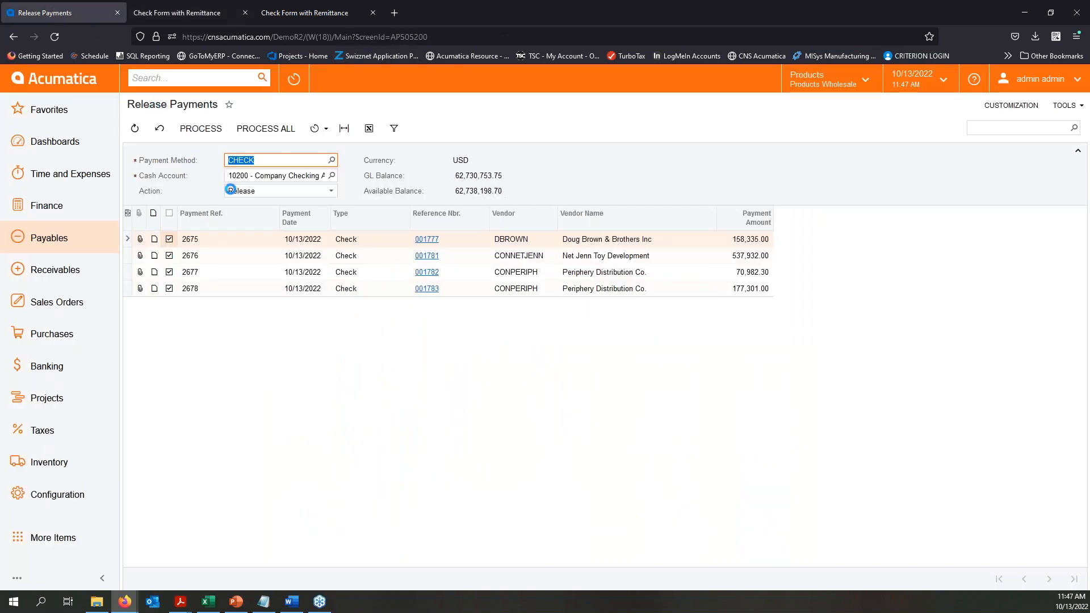
left_click(208, 127)
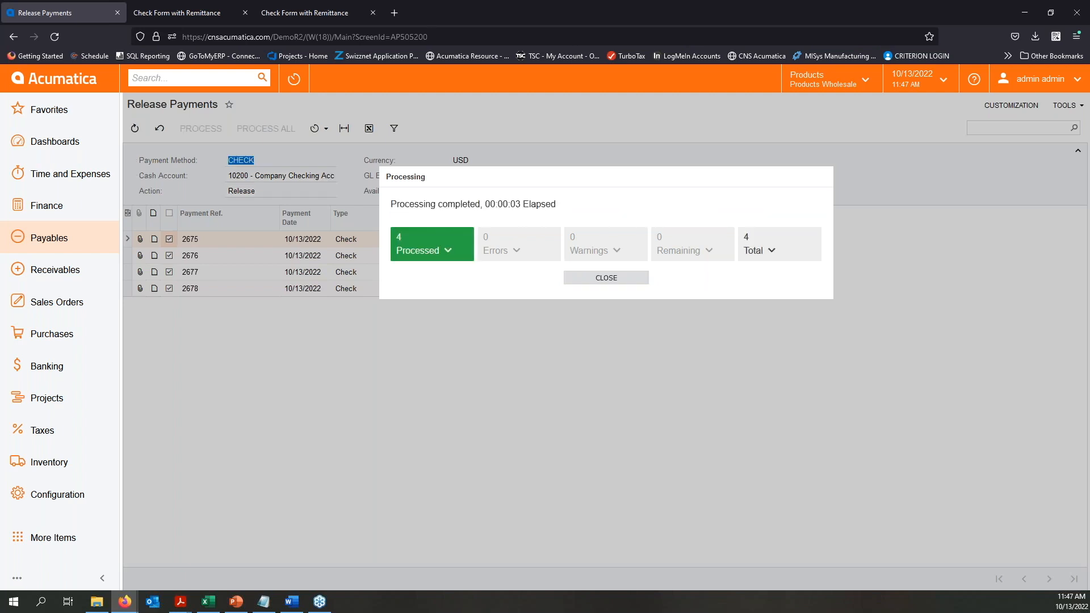
left_click(630, 279)
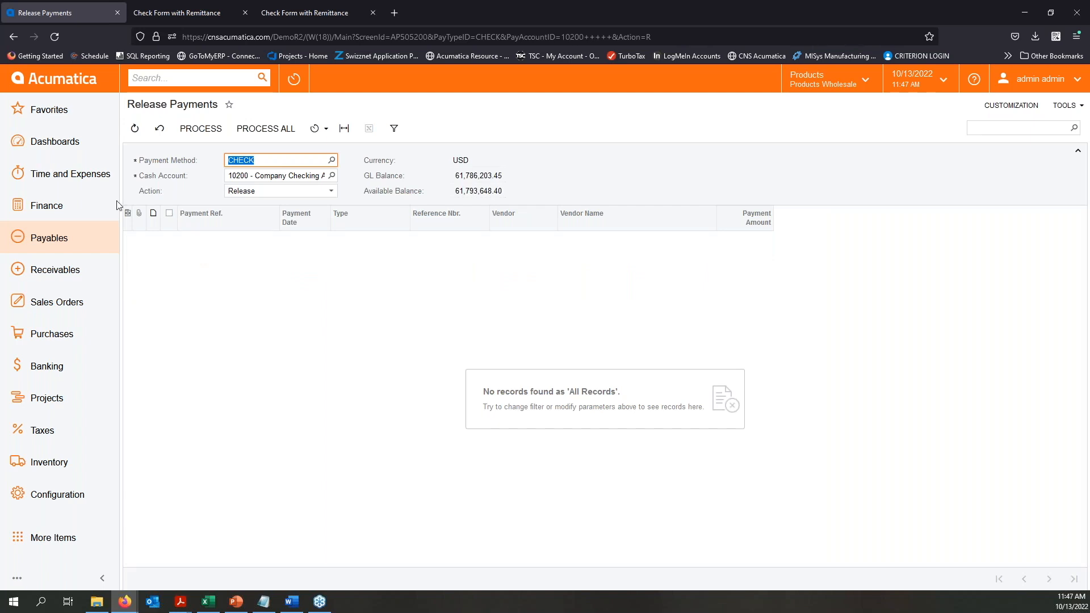
- Switch to the PowerPoint slide show, maximize its window and advance to the Review slide
key("alt+Tab")
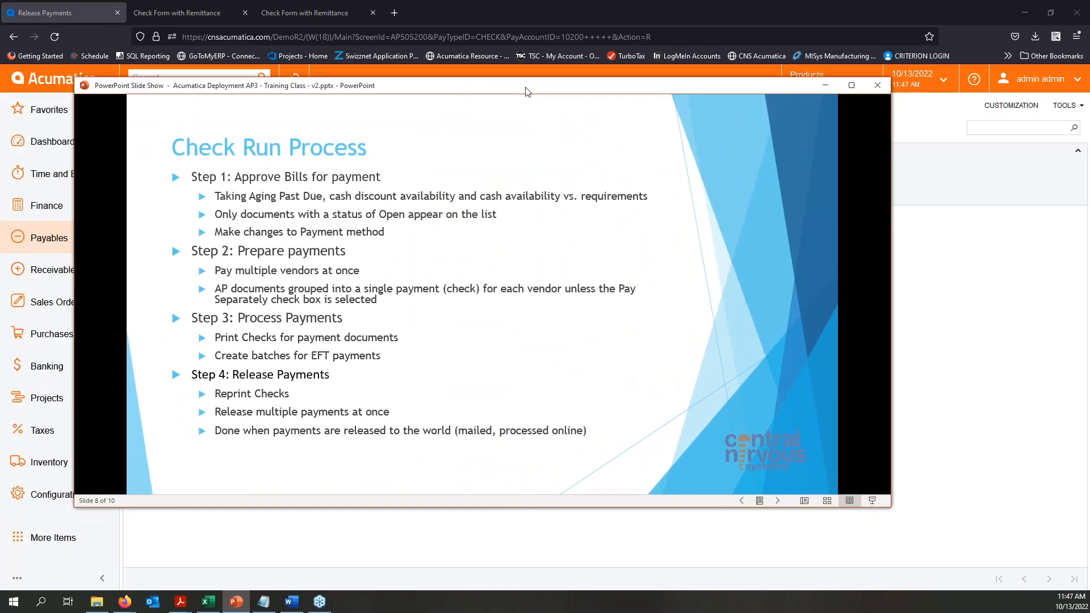
double_click(527, 91)
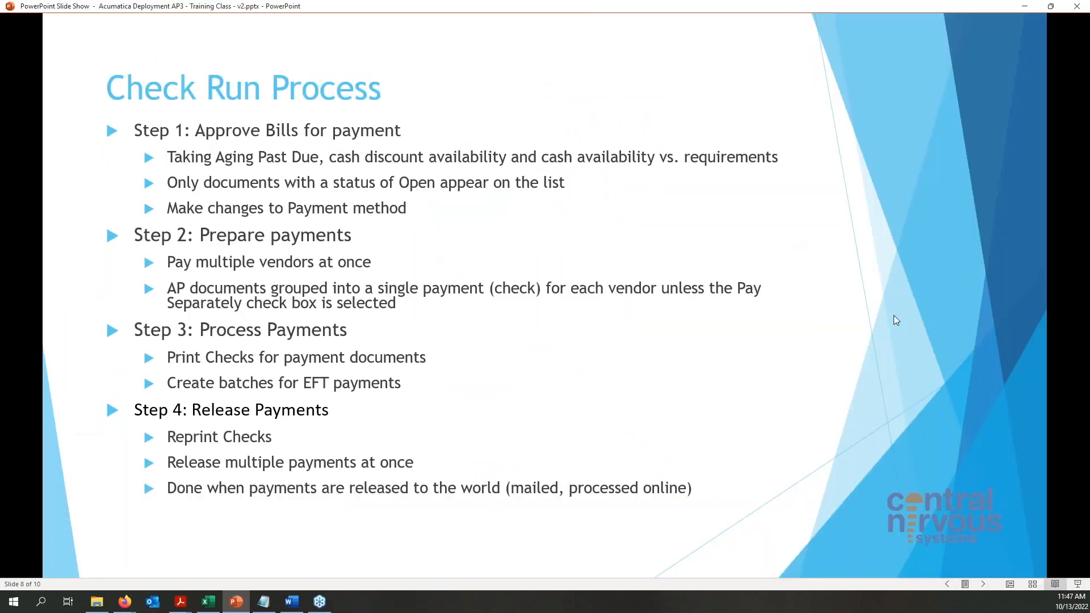
left_click(986, 303)
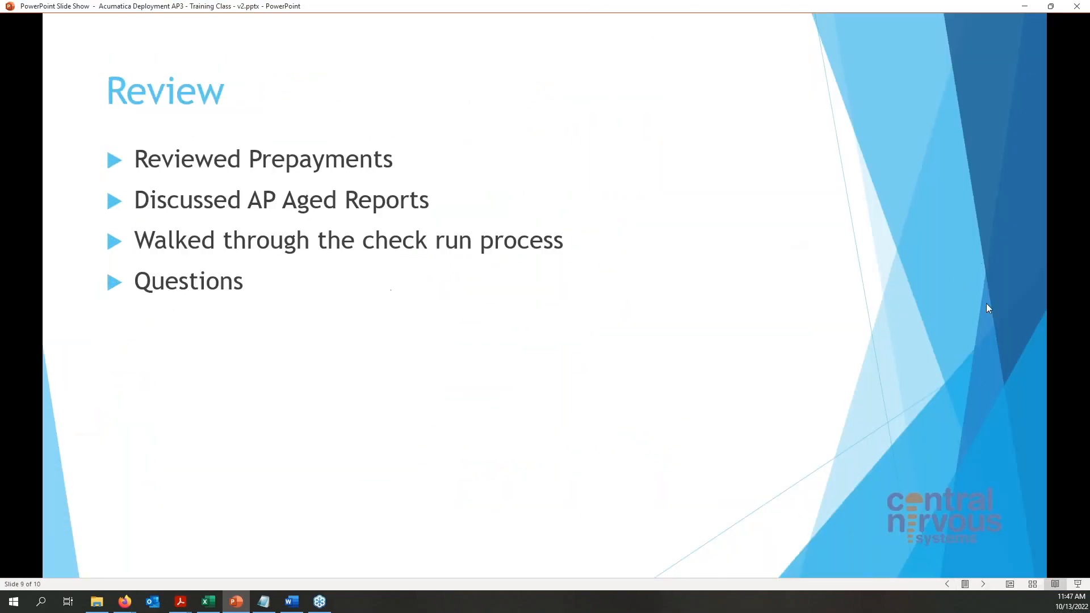